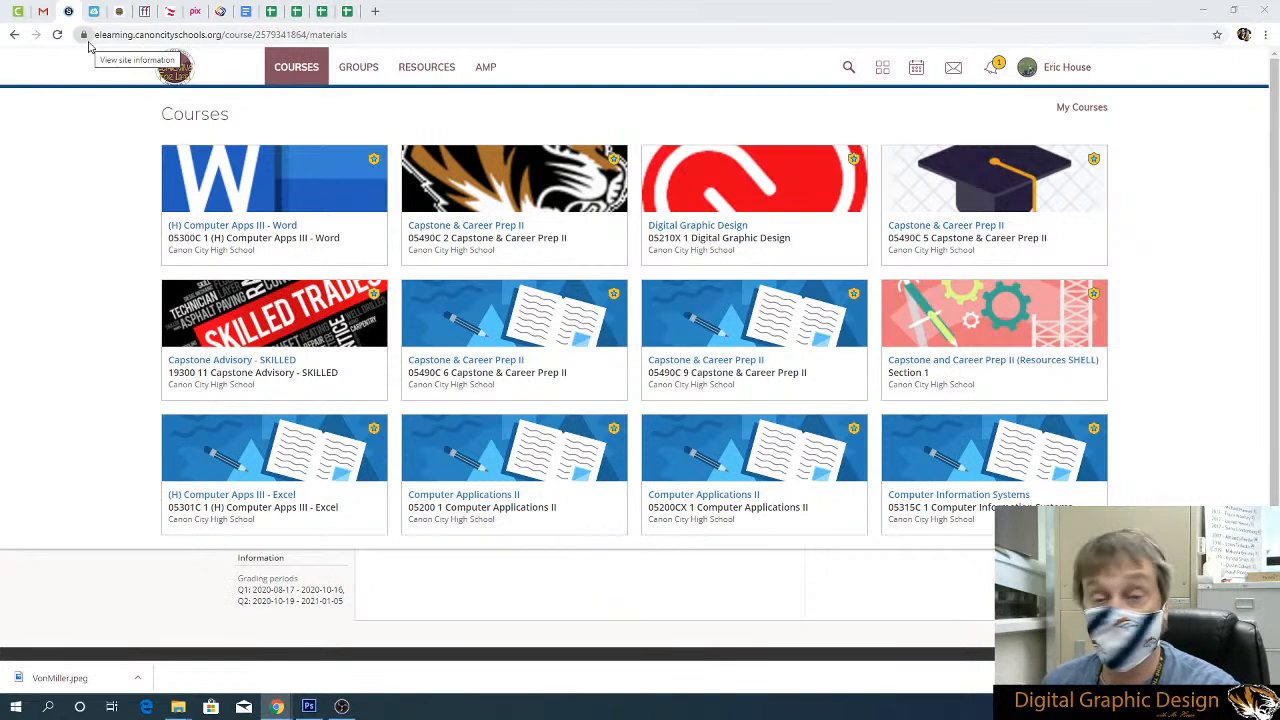
# Publish the Group Instruction - Creating Shadows assignment in the Unit 02 - Photoshop folder of the Digital Graphic Design course
pyautogui.click(728, 224)
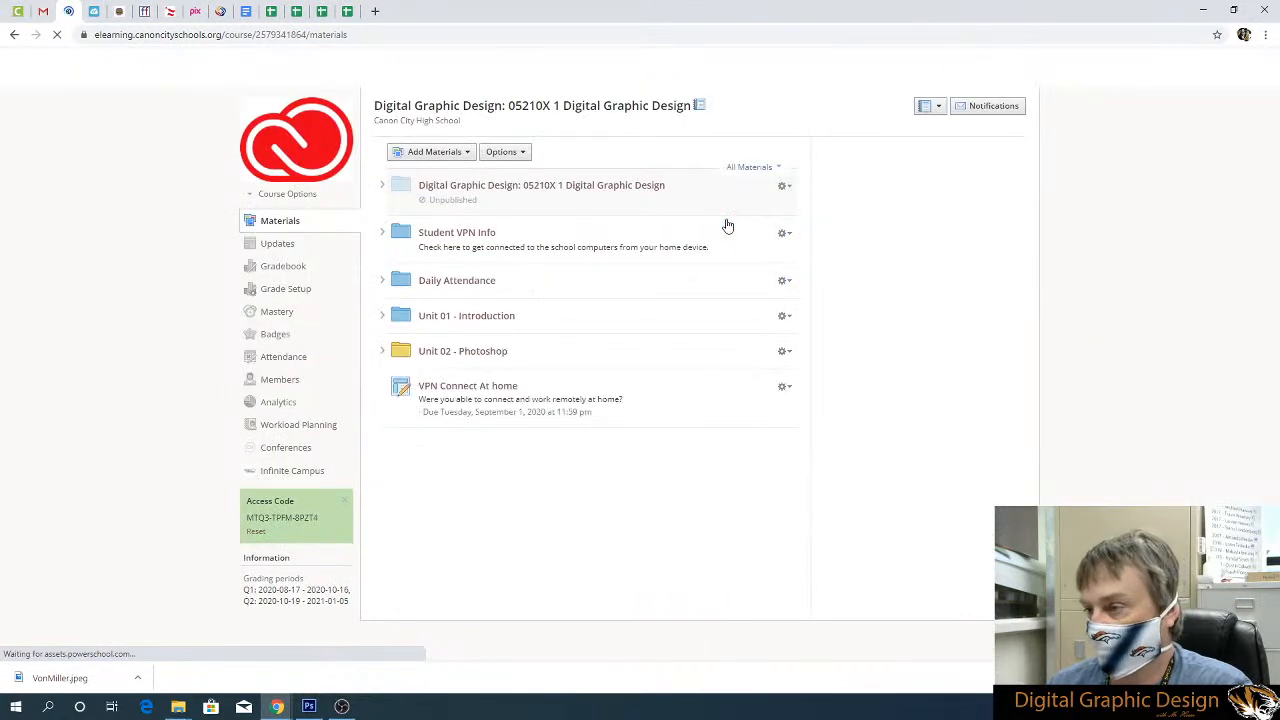
pyautogui.click(471, 355)
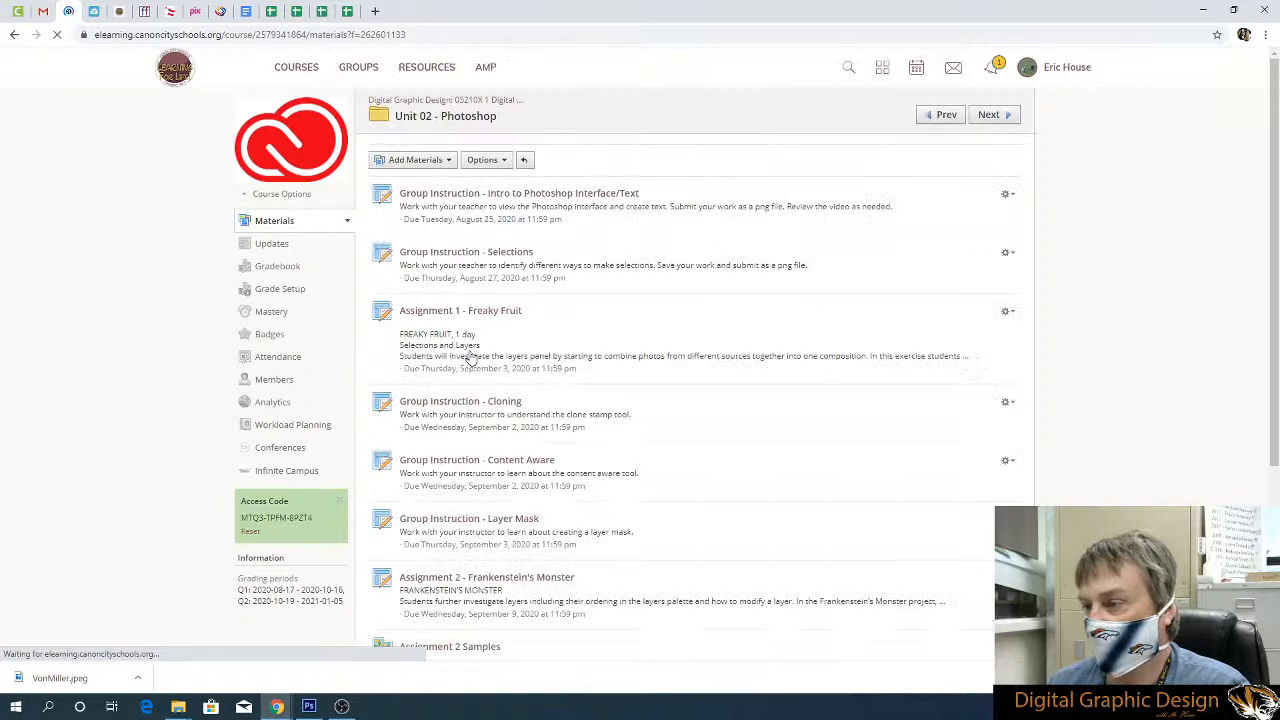
pyautogui.scroll(-3, 527, 323)
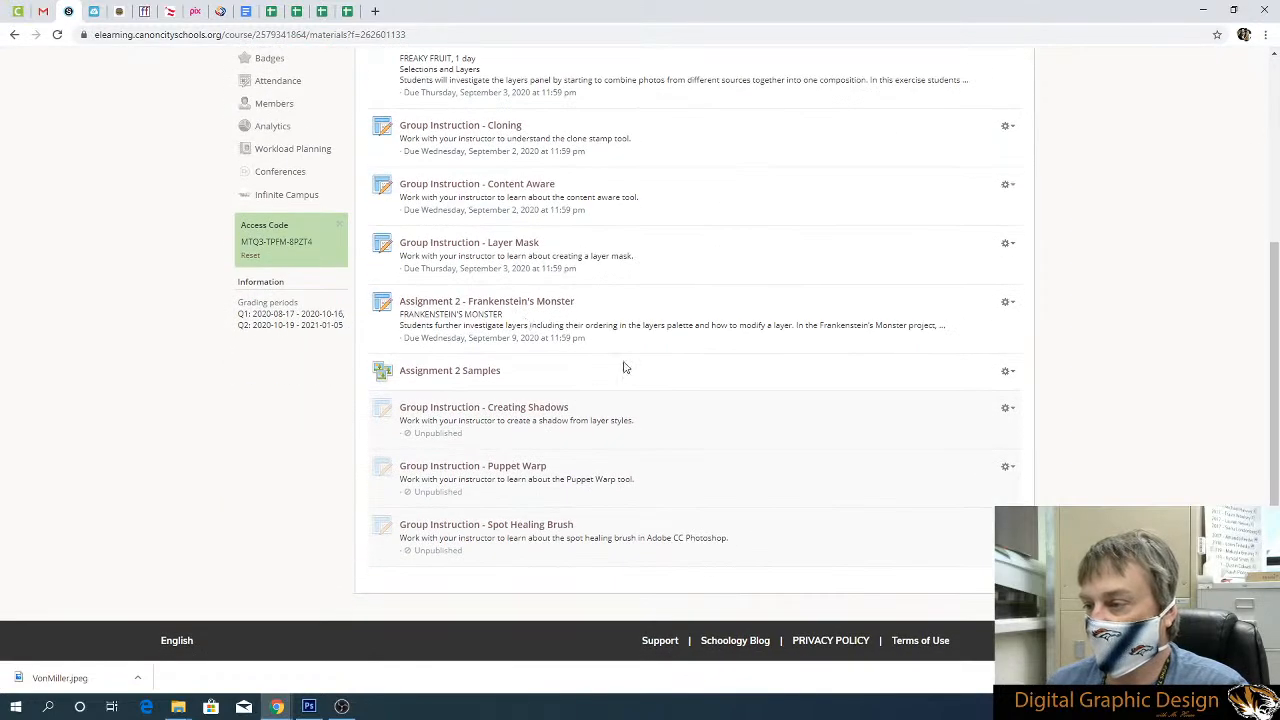
pyautogui.click(1006, 408)
pyautogui.click(947, 447)
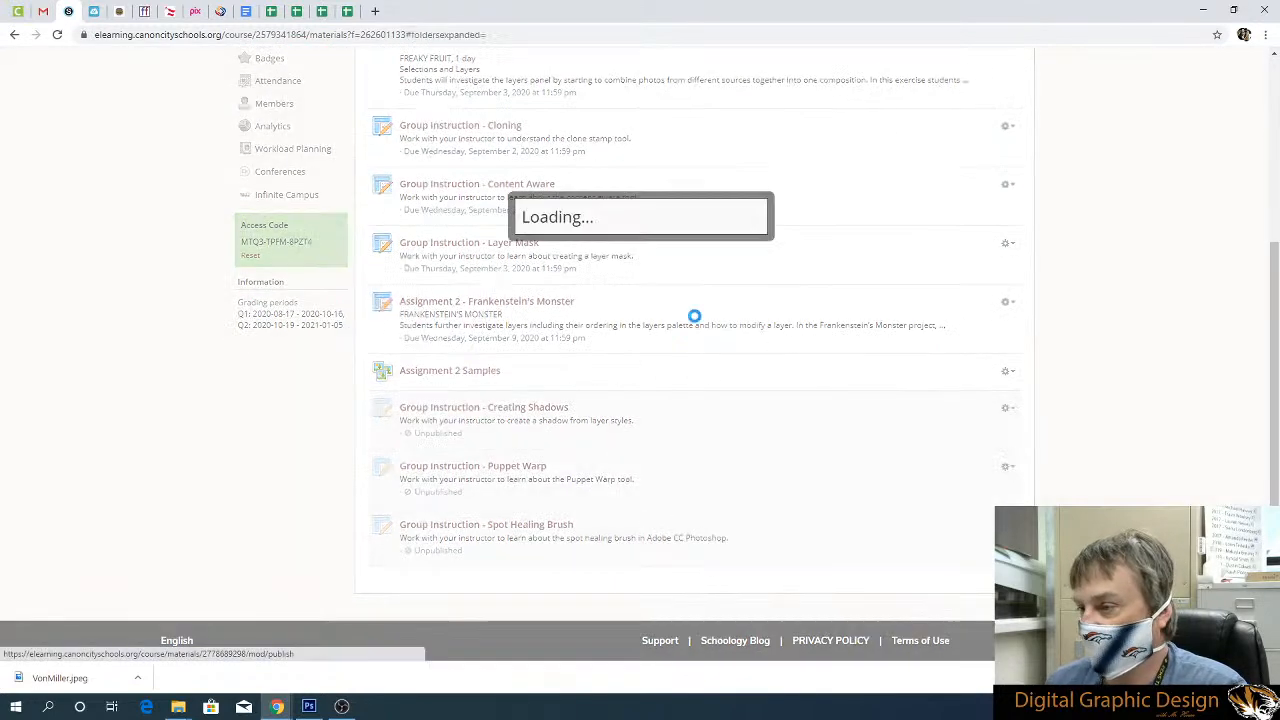
pyautogui.click(611, 252)
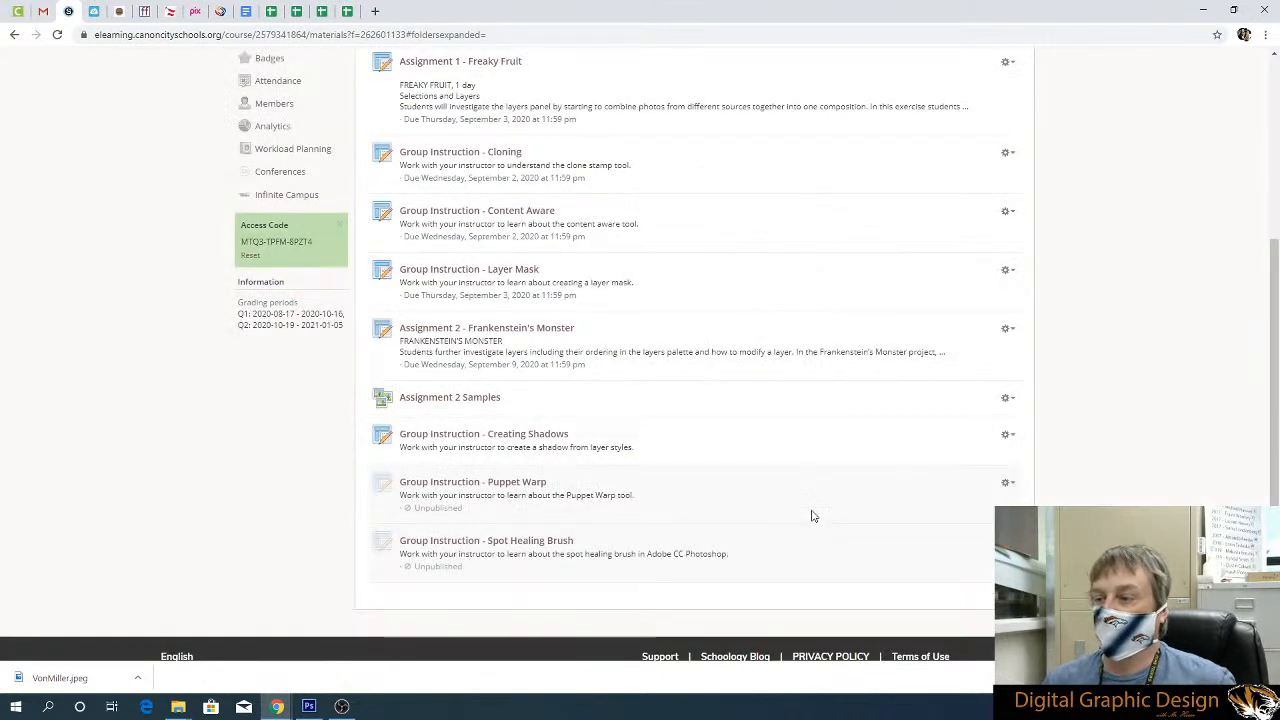
# Open the Group Instruction - Creating Shadows assignment page to view its instructions
pyautogui.click(1006, 434)
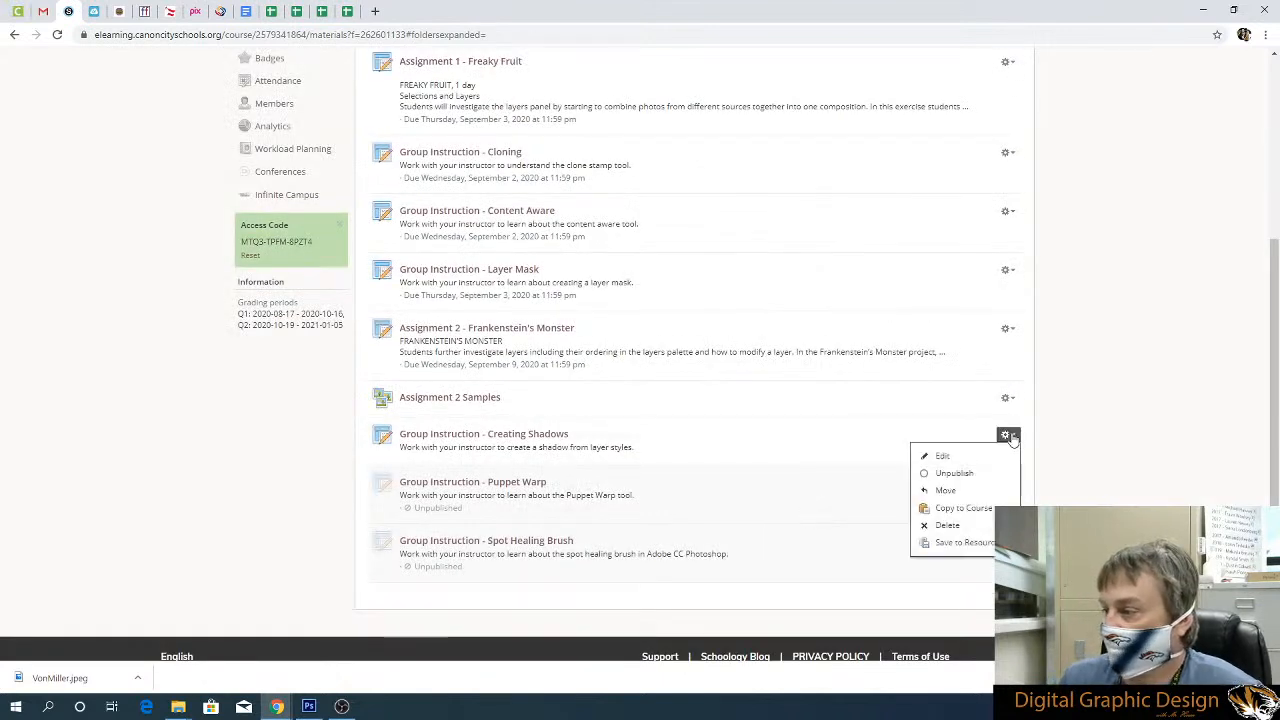
pyautogui.click(557, 420)
pyautogui.click(530, 434)
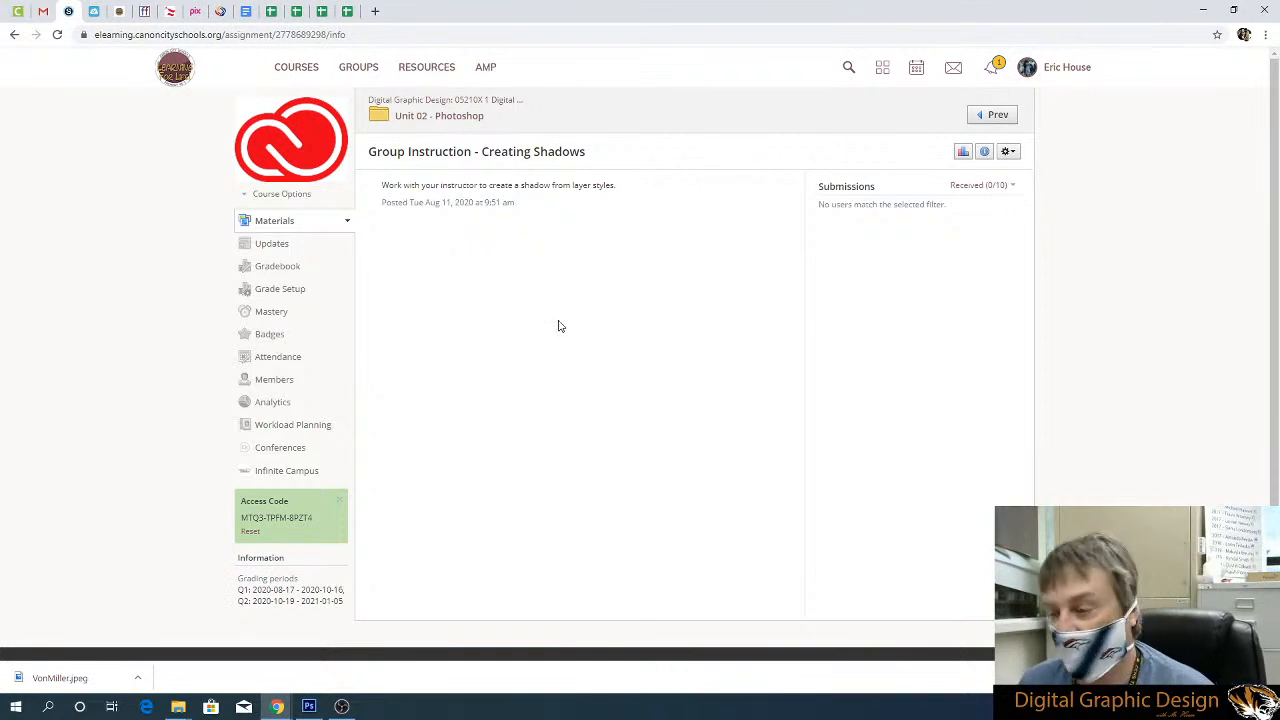
# Switch to Photoshop and create a new blank document with a white background
pyautogui.click(335, 660)
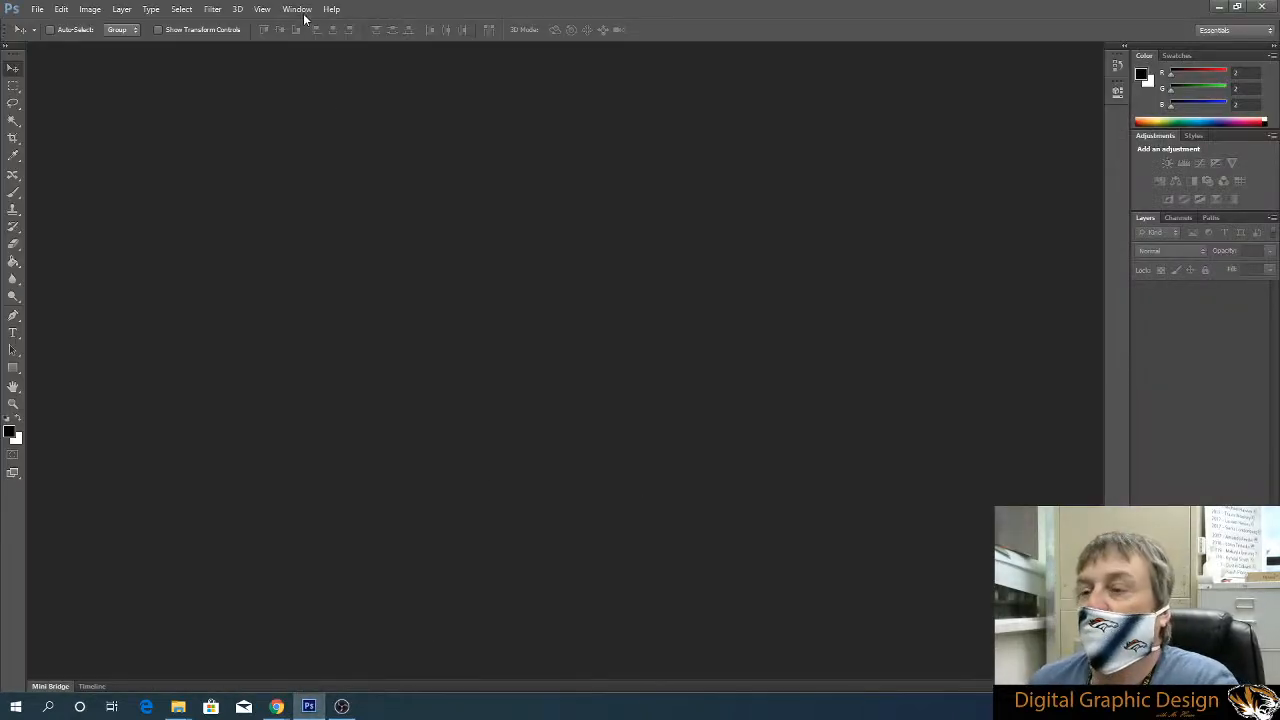
pyautogui.click(37, 9)
pyautogui.click(50, 35)
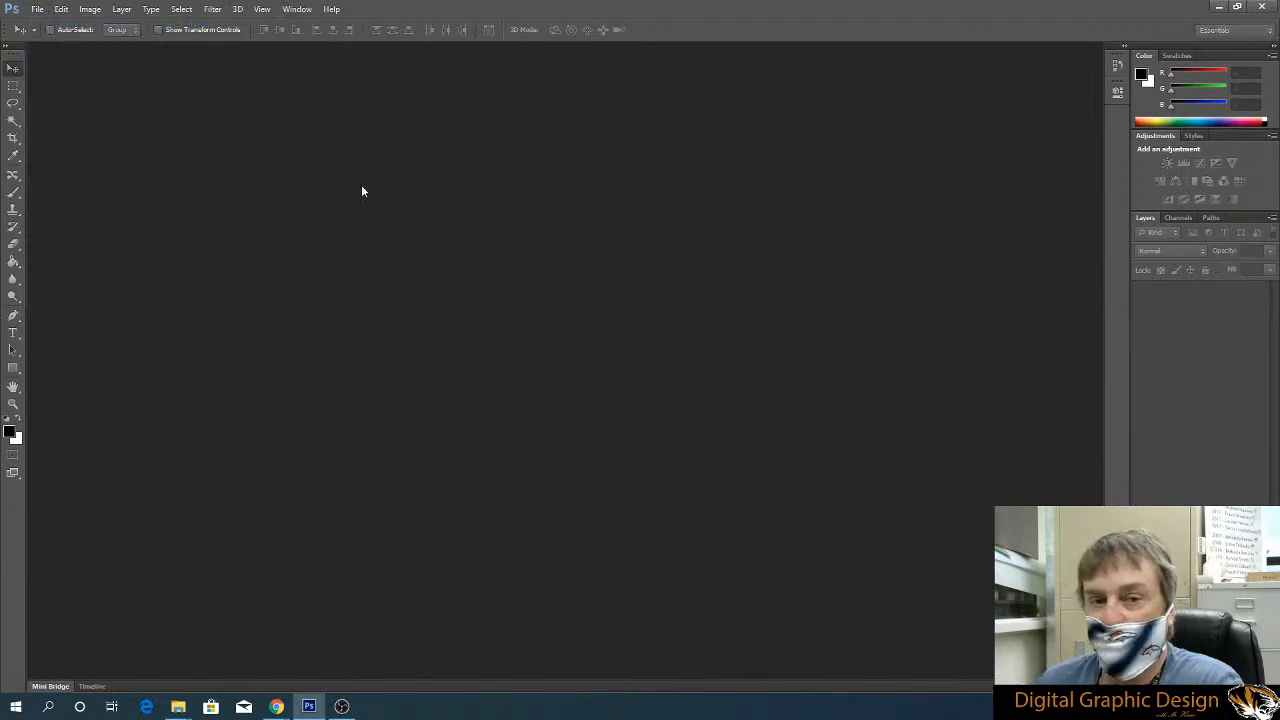
pyautogui.press('Return')
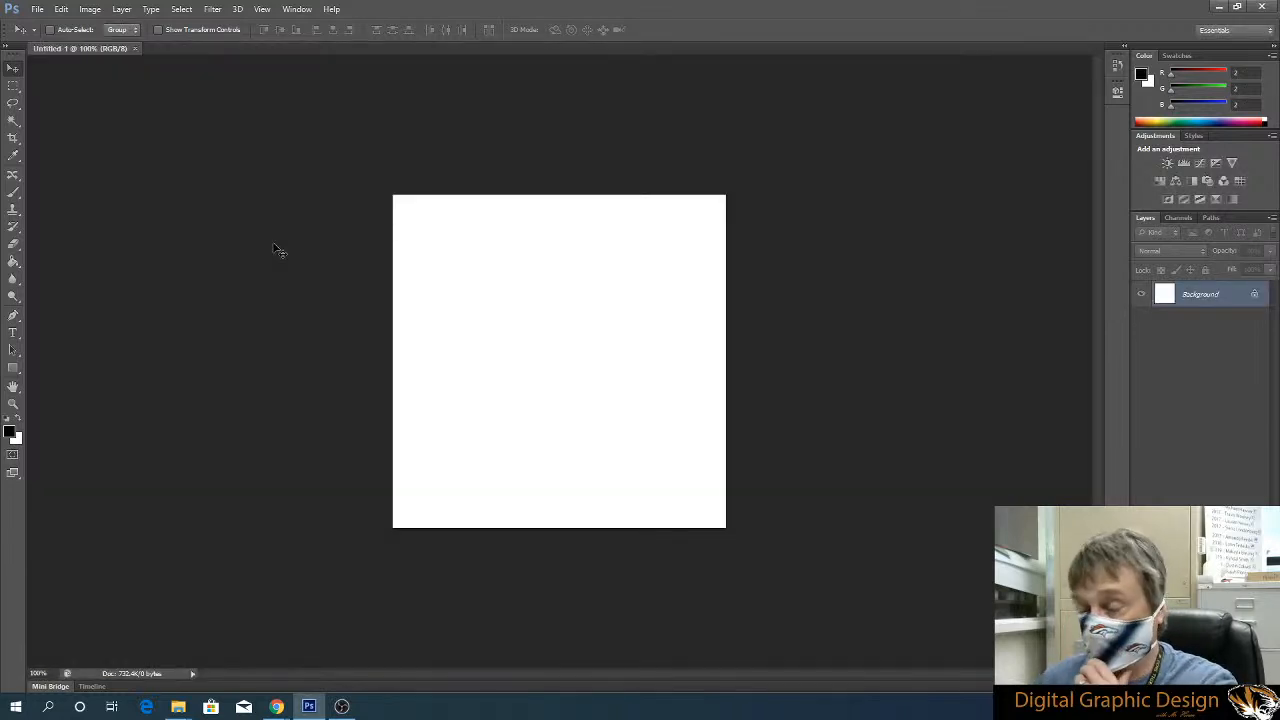
# Place the VonMiller picture from the Pictures library into the document at its fitted size
pyautogui.click(37, 9)
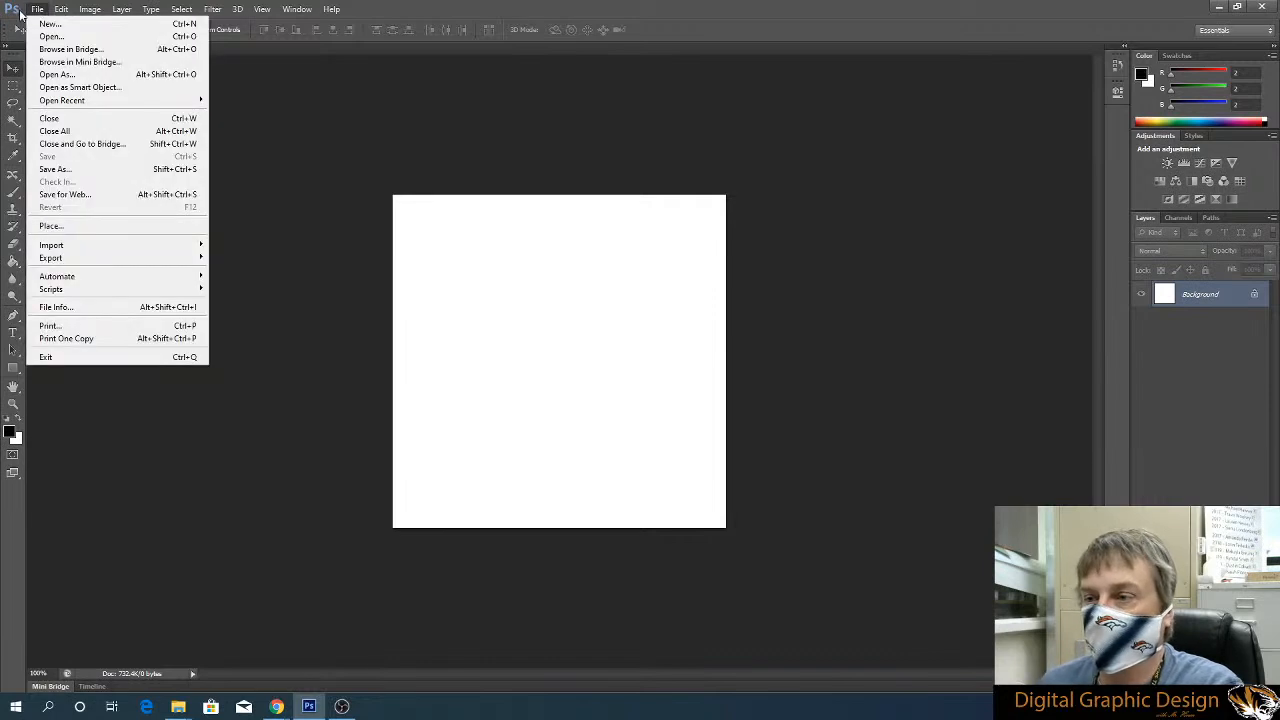
pyautogui.click(80, 225)
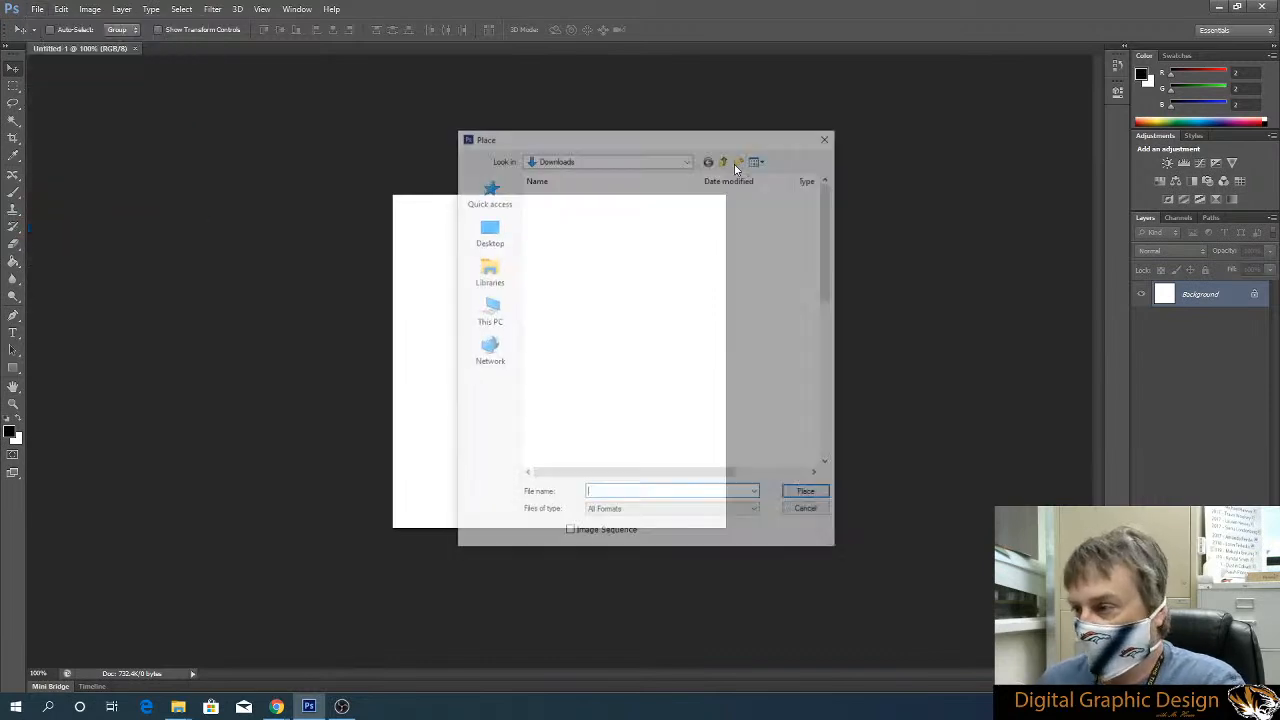
pyautogui.click(487, 270)
pyautogui.doubleClick(737, 225)
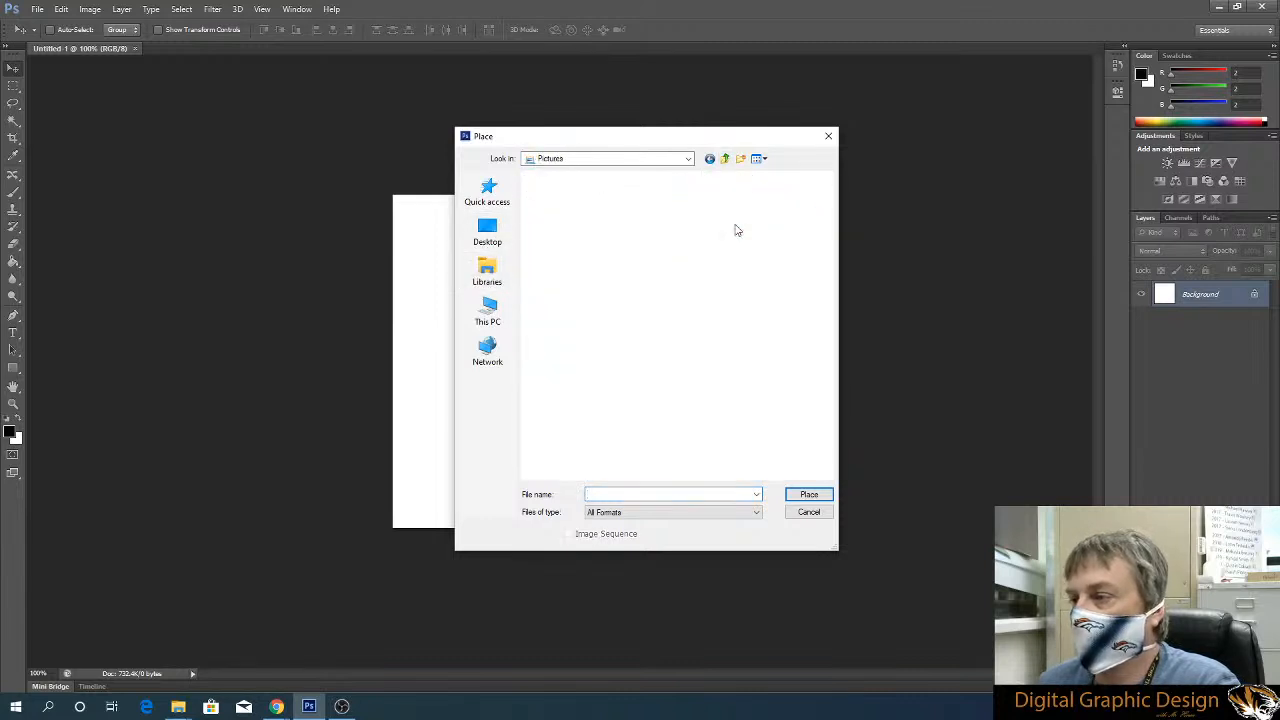
pyautogui.scroll(-3, 700, 432)
pyautogui.click(700, 432)
pyautogui.click(809, 494)
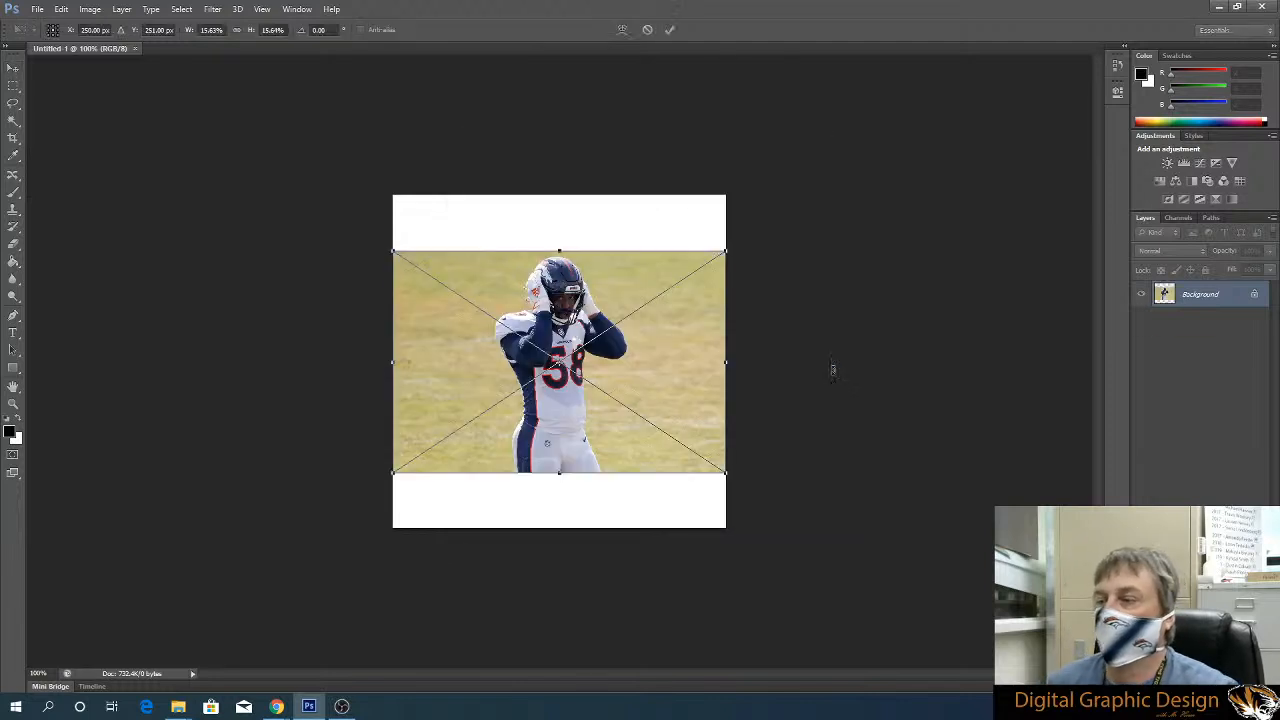
pyautogui.click(670, 30)
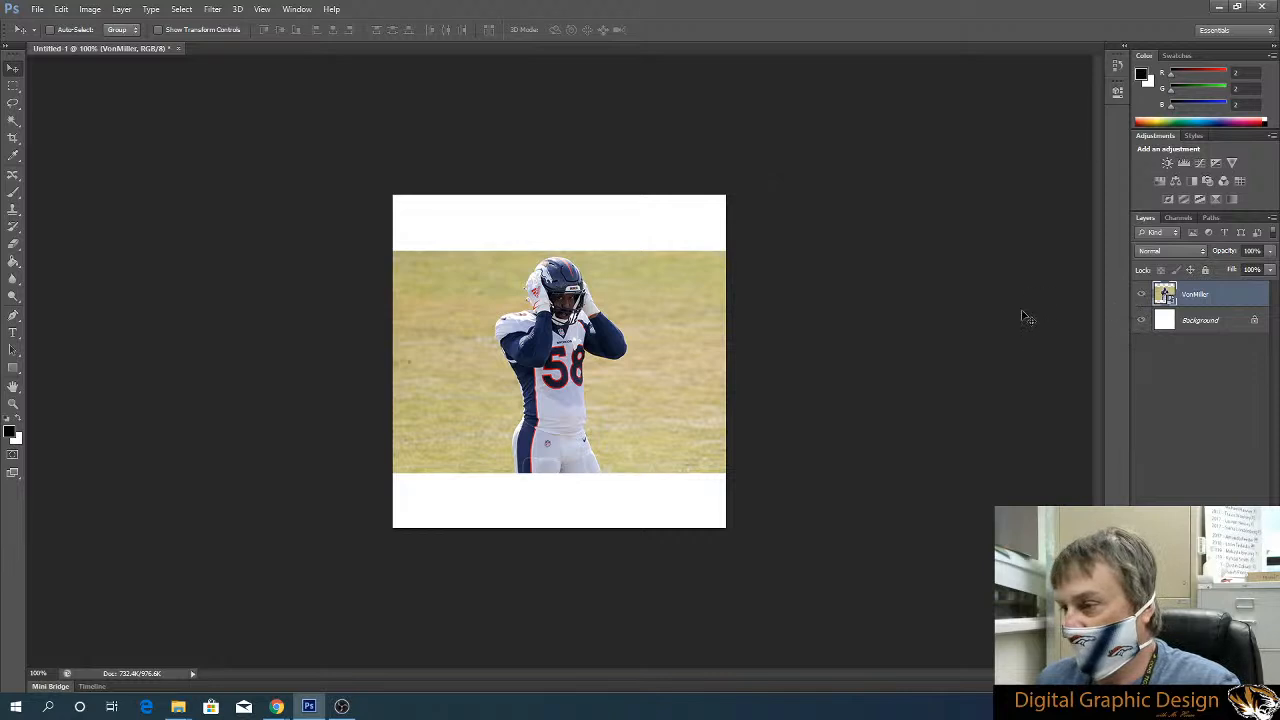
# Rasterize the VonMiller layer
pyautogui.rightClick(1230, 293)
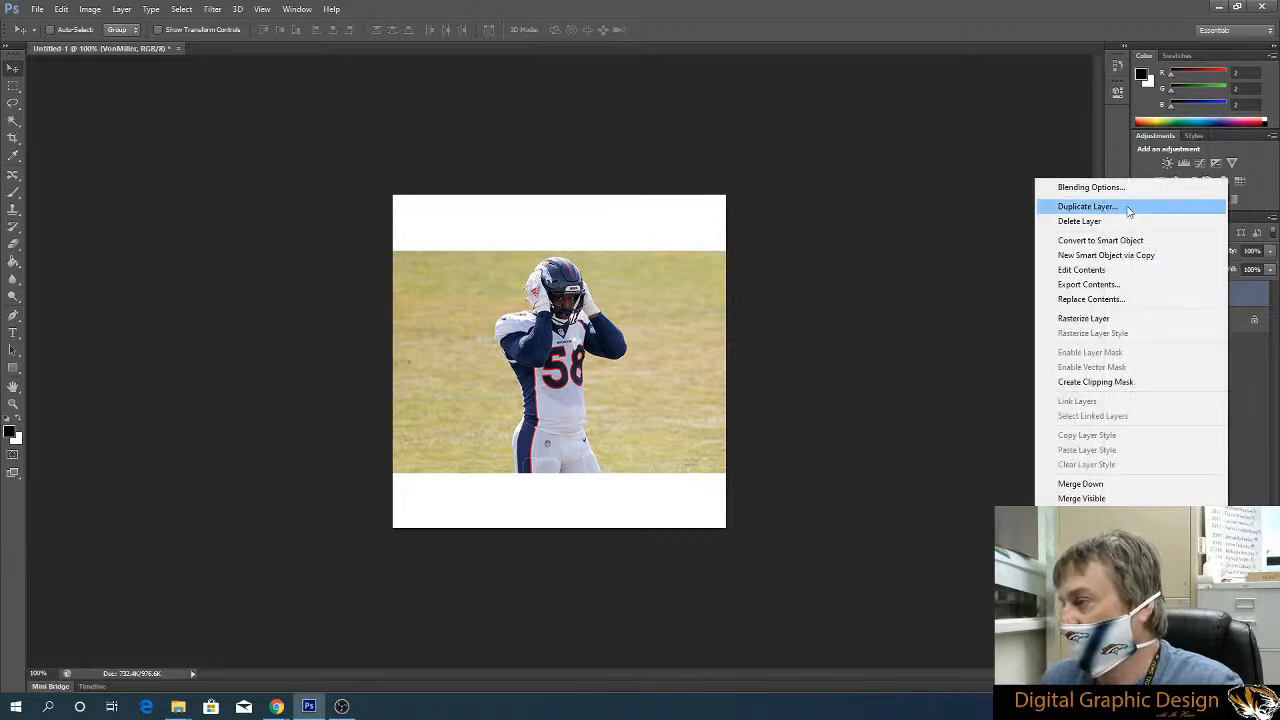
pyautogui.click(1218, 291)
pyautogui.rightClick(1218, 291)
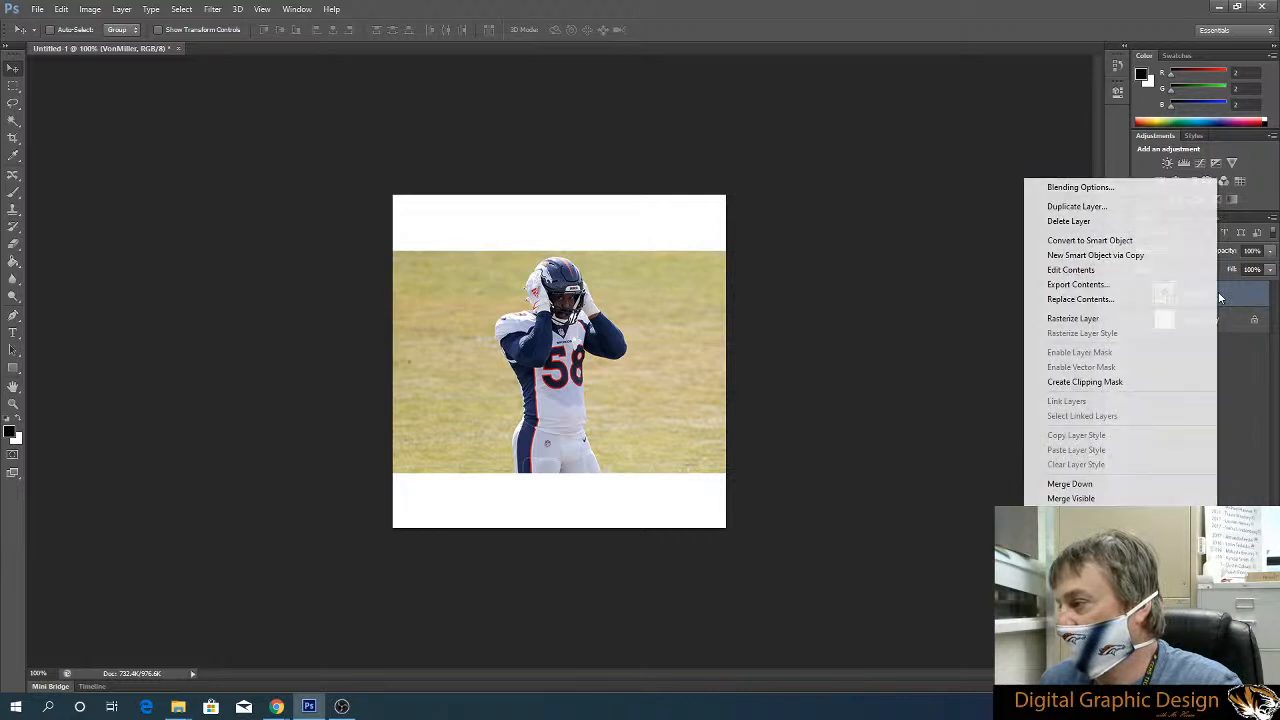
pyautogui.click(1092, 318)
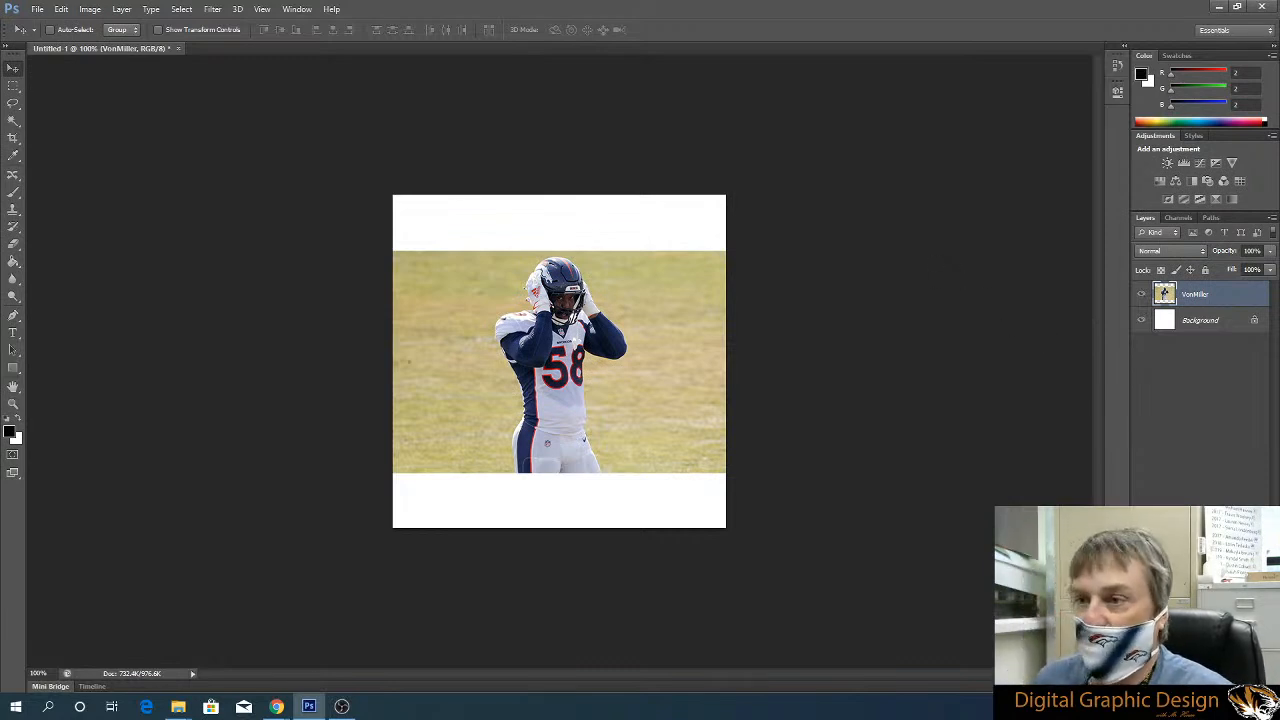
# Select the grass areas around the player with the Magic Wand at tolerance 25 and delete them from the VonMiller layer
pyautogui.click(13, 120)
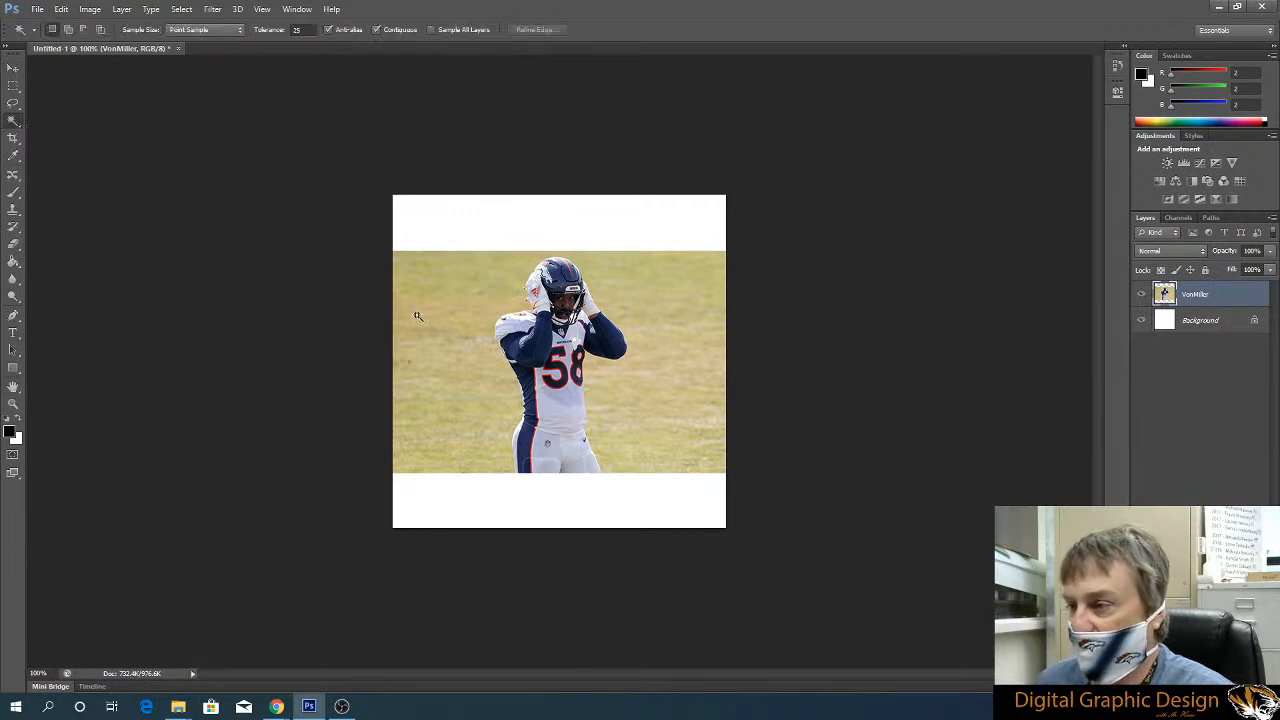
pyautogui.click(476, 304)
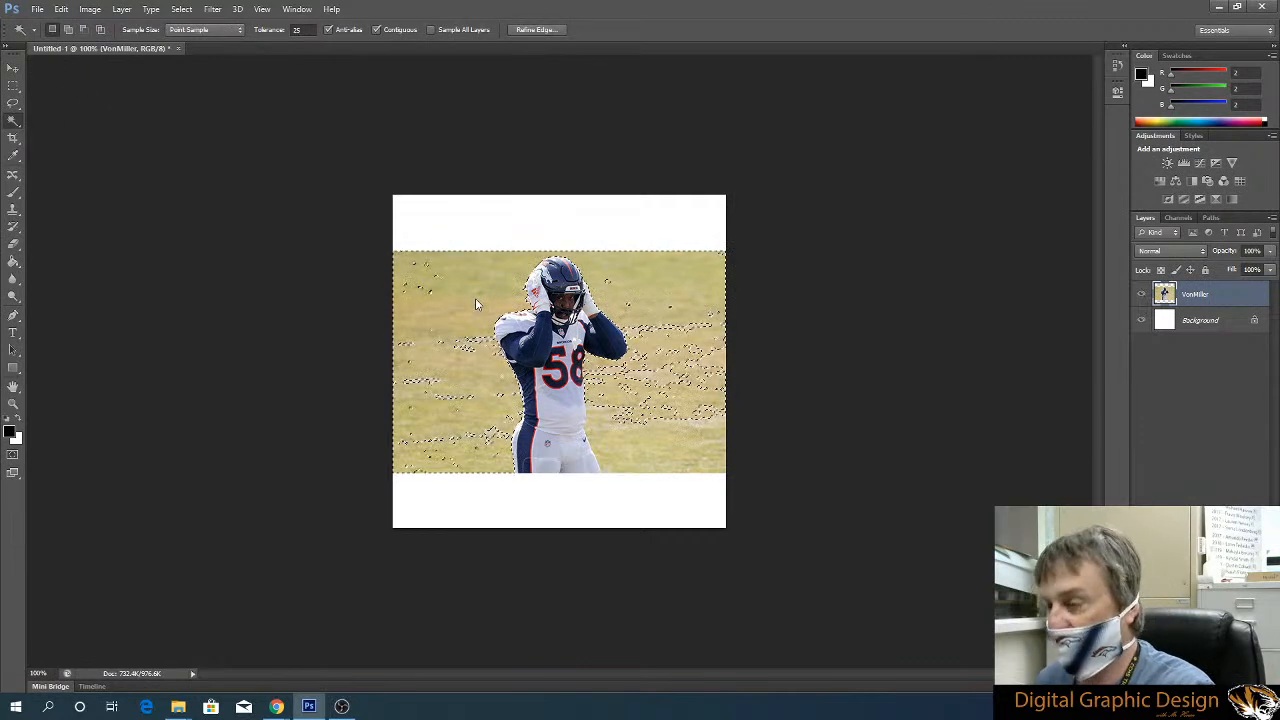
pyautogui.press('Delete')
pyautogui.click(645, 428)
pyautogui.press('Delete')
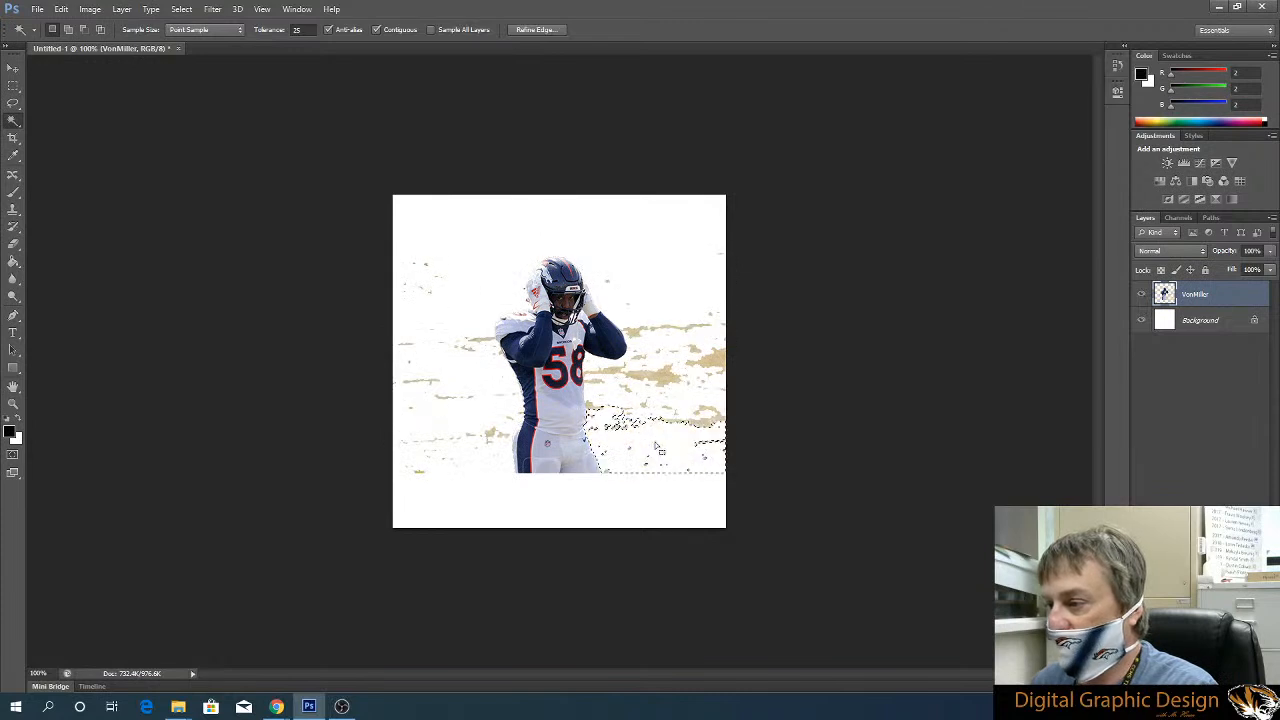
pyautogui.click(650, 376)
pyautogui.press('Delete')
pyautogui.hotkey('ctrl', 'd')
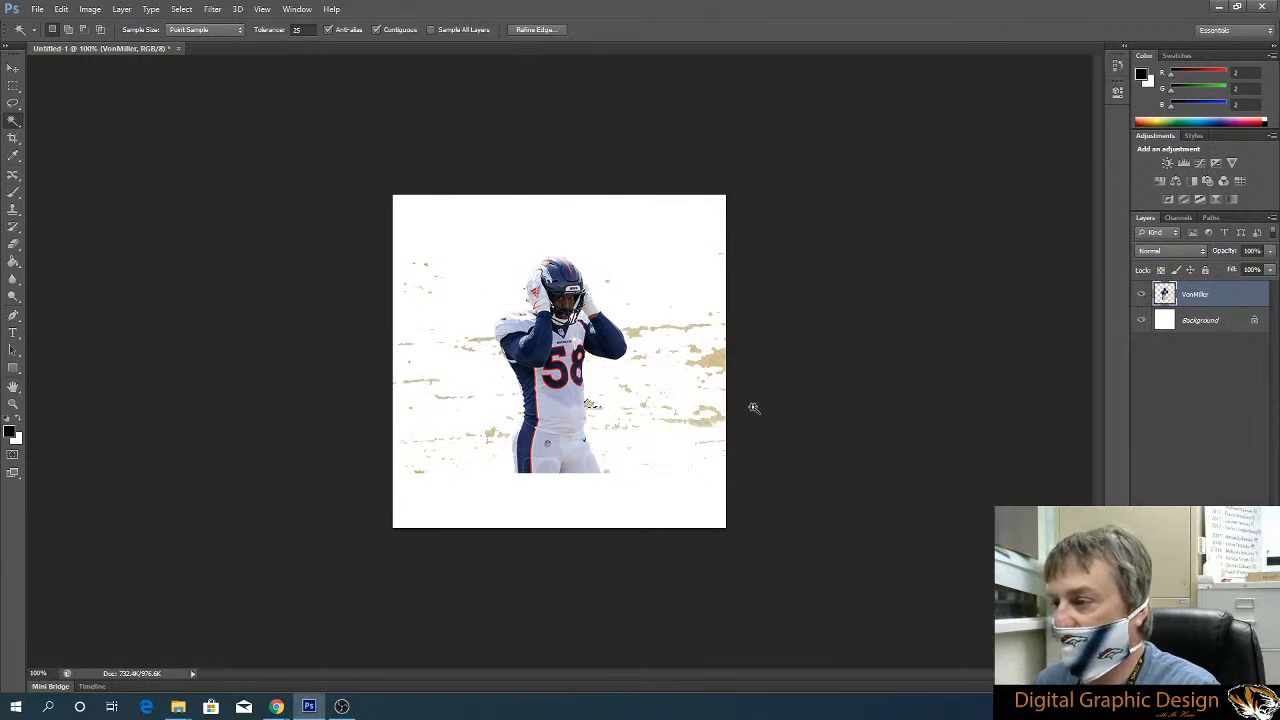
# Choose the Eraser tool and set its brush size to 30 px
pyautogui.click(13, 120)
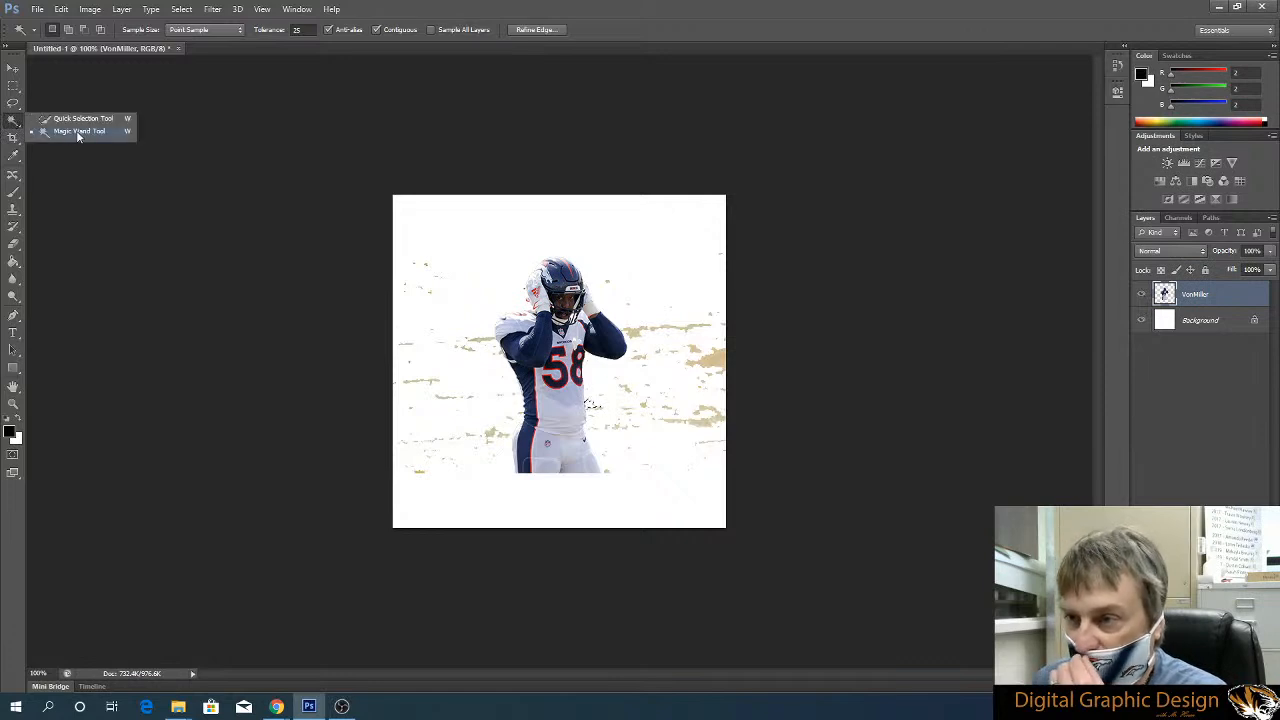
pyautogui.click(14, 245)
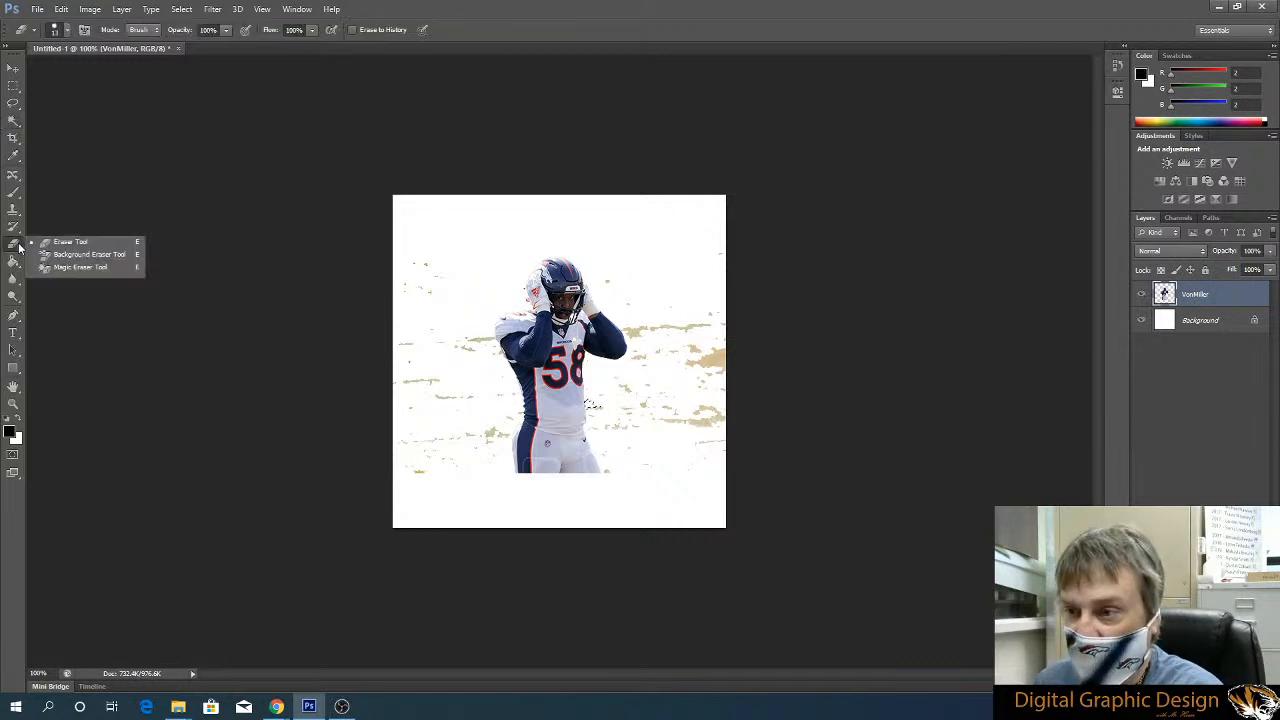
pyautogui.click(57, 241)
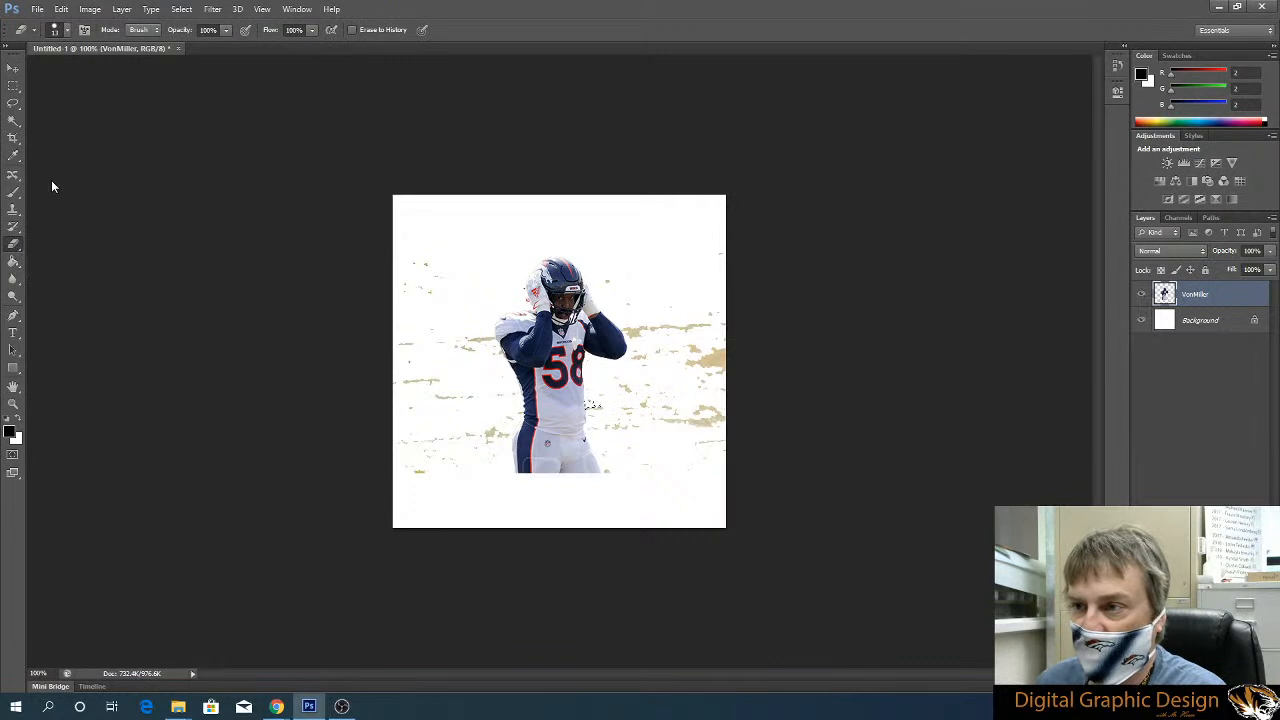
pyautogui.click(67, 30)
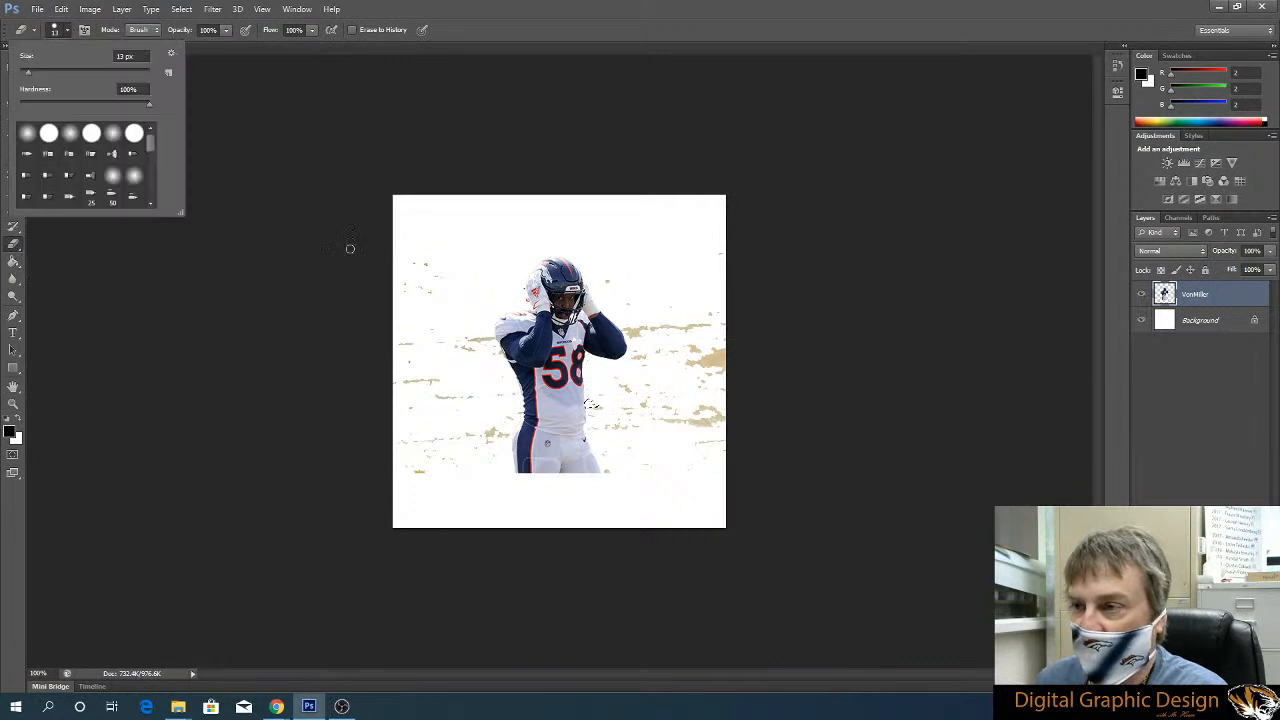
pyautogui.click(87, 58)
pyautogui.moveTo(32, 77); pyautogui.dragTo(37, 73)
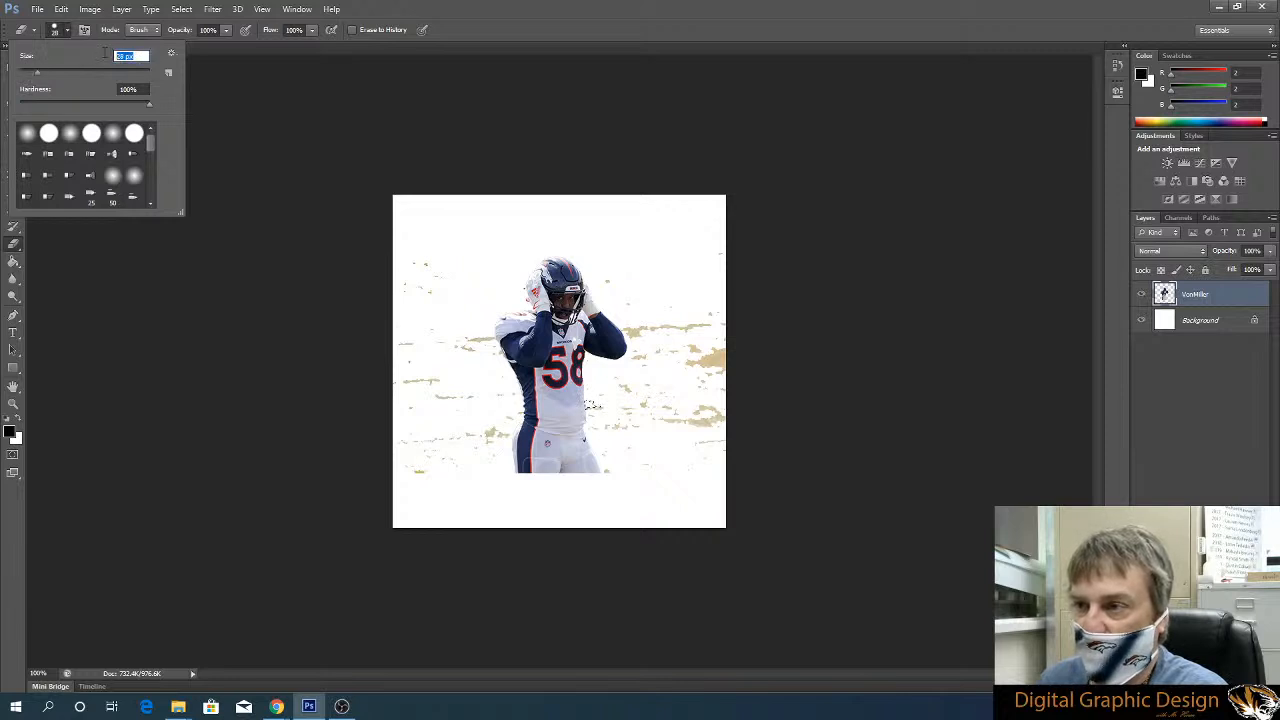
pyautogui.write('30')
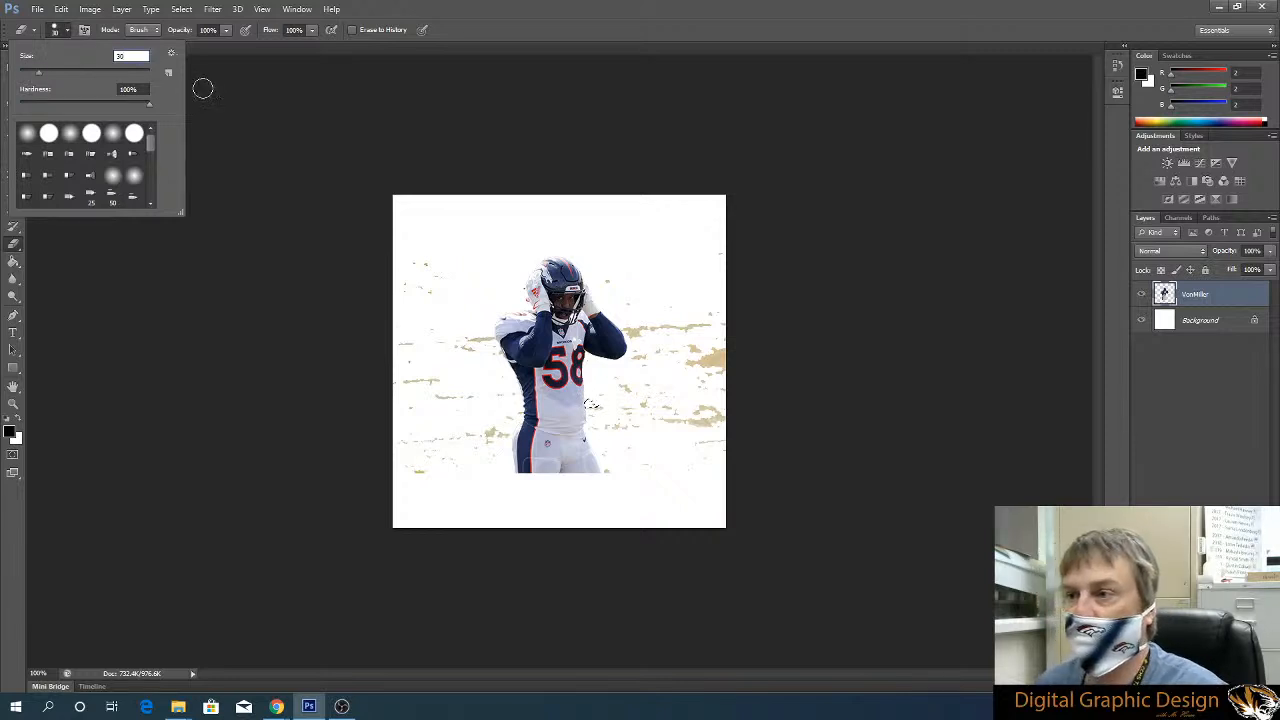
pyautogui.press('Return')
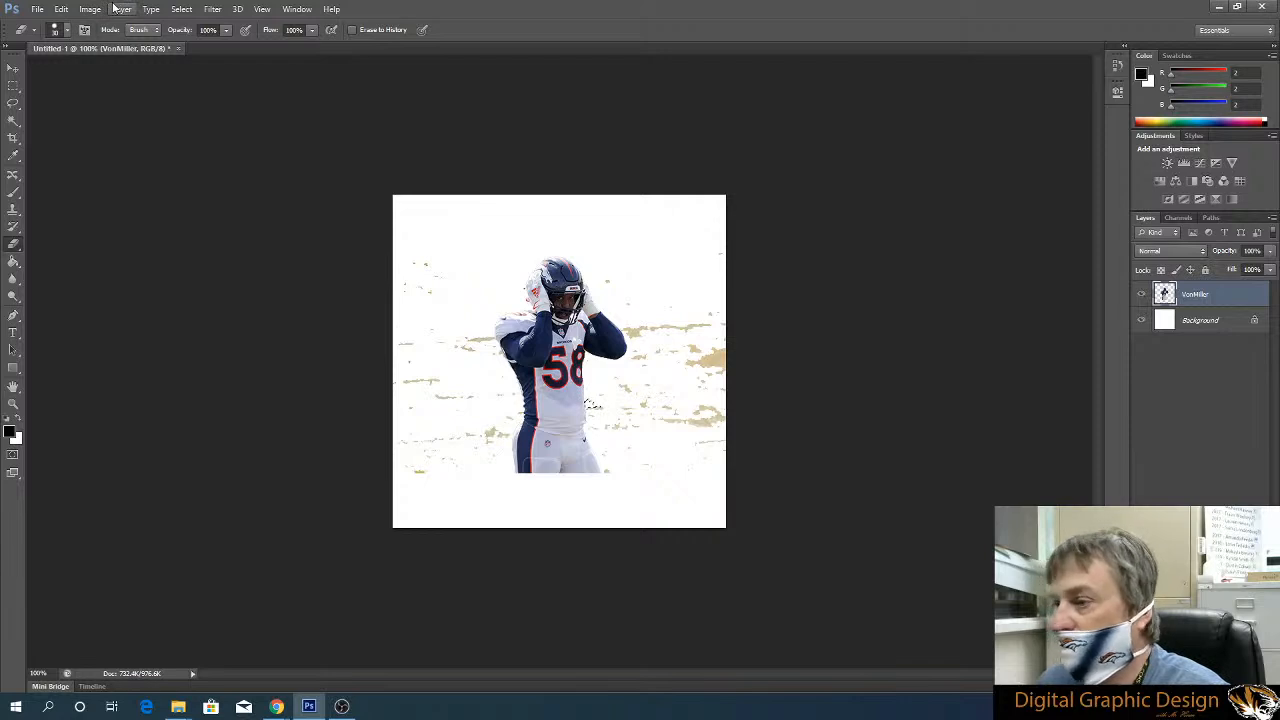
# Deselect the remaining selection and erase the leftover grass patches around the player
pyautogui.click(180, 9)
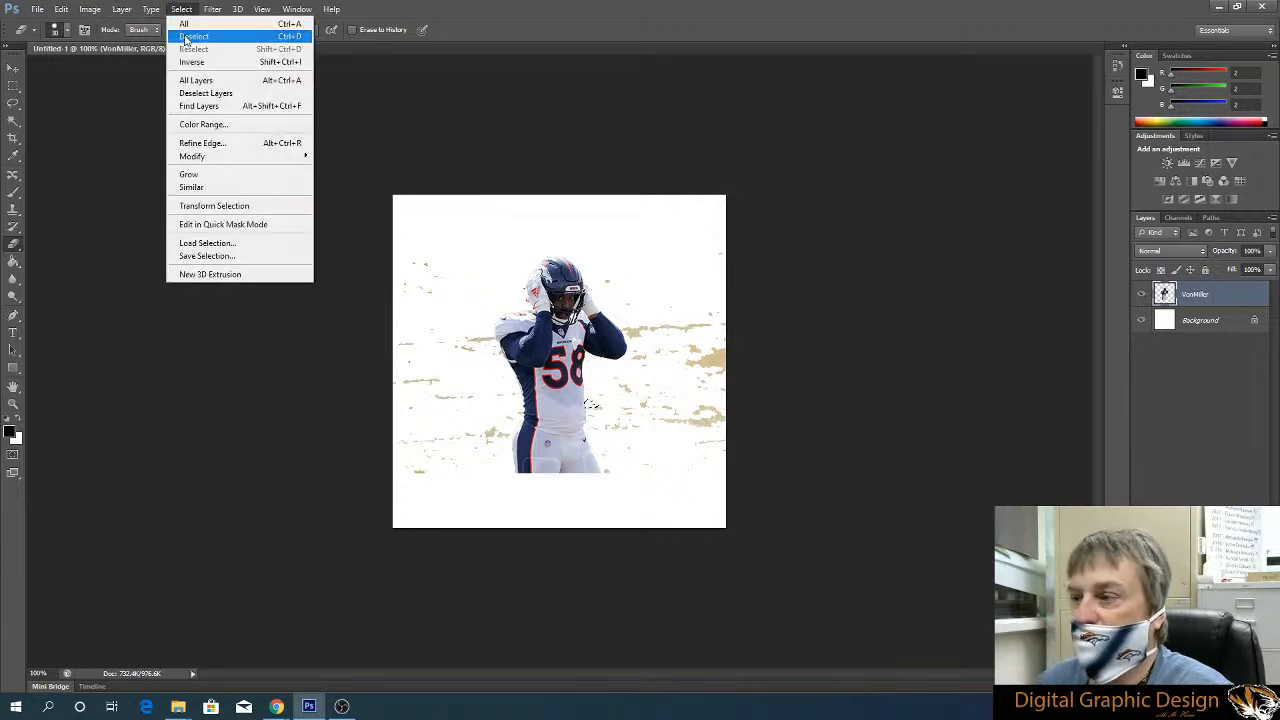
pyautogui.click(185, 39)
pyautogui.moveTo(710, 267)
pyautogui.mouseDown()
pyautogui.moveTo(696, 405)
pyautogui.moveTo(674, 459)
pyautogui.moveTo(687, 325)
pyautogui.moveTo(643, 332)
pyautogui.moveTo(640, 357)
pyautogui.moveTo(635, 310)
pyautogui.moveTo(608, 270)
pyautogui.moveTo(645, 288)
pyautogui.moveTo(671, 328)
pyautogui.moveTo(668, 313)
pyautogui.moveTo(613, 438)
pyautogui.moveTo(618, 397)
pyautogui.moveTo(600, 422)
pyautogui.moveTo(614, 472)
pyautogui.moveTo(623, 378)
pyautogui.moveTo(642, 416)
pyautogui.moveTo(661, 334)
pyautogui.moveTo(630, 433)
pyautogui.moveTo(646, 435)
pyautogui.moveTo(639, 466)
pyautogui.moveTo(679, 460)
pyautogui.moveTo(697, 356)
pyautogui.moveTo(676, 336)
pyautogui.moveTo(729, 503)
pyautogui.moveTo(715, 161)
pyautogui.moveTo(677, 526)
pyautogui.moveTo(664, 505)
pyautogui.moveTo(499, 496)
pyautogui.moveTo(449, 436)
pyautogui.moveTo(458, 345)
pyautogui.moveTo(443, 459)
pyautogui.moveTo(418, 427)
pyautogui.moveTo(429, 199)
pyautogui.moveTo(406, 233)
pyautogui.moveTo(397, 431)
pyautogui.moveTo(452, 321)
pyautogui.moveTo(484, 361)
pyautogui.moveTo(480, 322)
pyautogui.moveTo(500, 433)
pyautogui.moveTo(513, 413)
pyautogui.moveTo(512, 400)
pyautogui.moveTo(495, 437)
pyautogui.moveTo(495, 410)
pyautogui.moveTo(471, 408)
pyautogui.moveTo(423, 476)
pyautogui.moveTo(436, 458)
pyautogui.moveTo(527, 518)
pyautogui.moveTo(369, 484)
pyautogui.moveTo(464, 293)
pyautogui.moveTo(511, 293)
pyautogui.mouseUp()
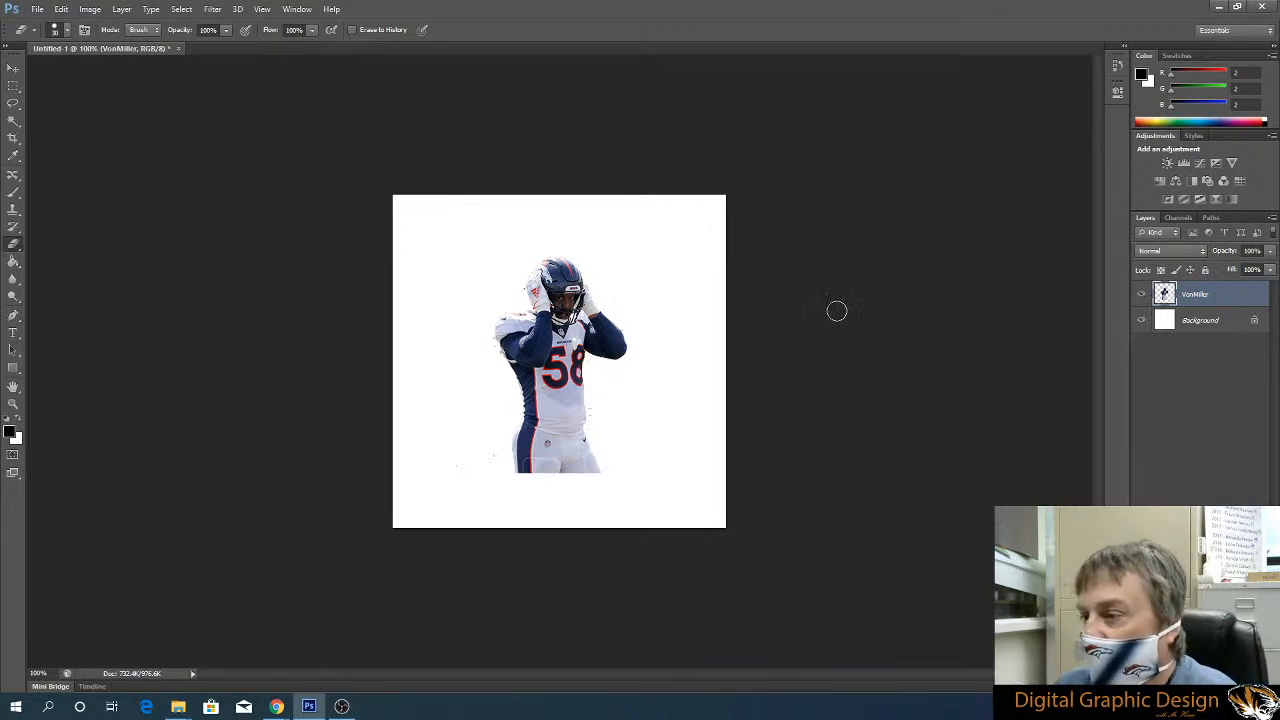
# Try a drop shadow on the VonMiller layer with angle -34°, distance 26 px, spread 20% and size 38 px
pyautogui.click(13, 68)
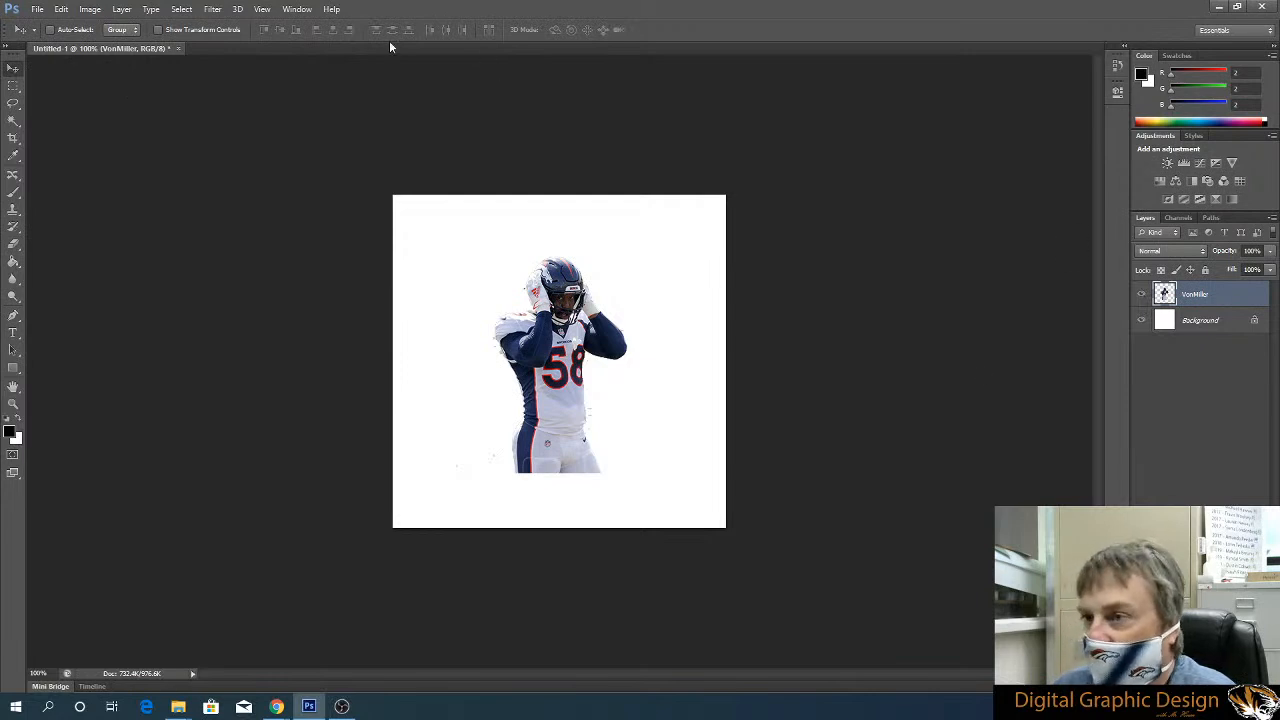
pyautogui.click(121, 10)
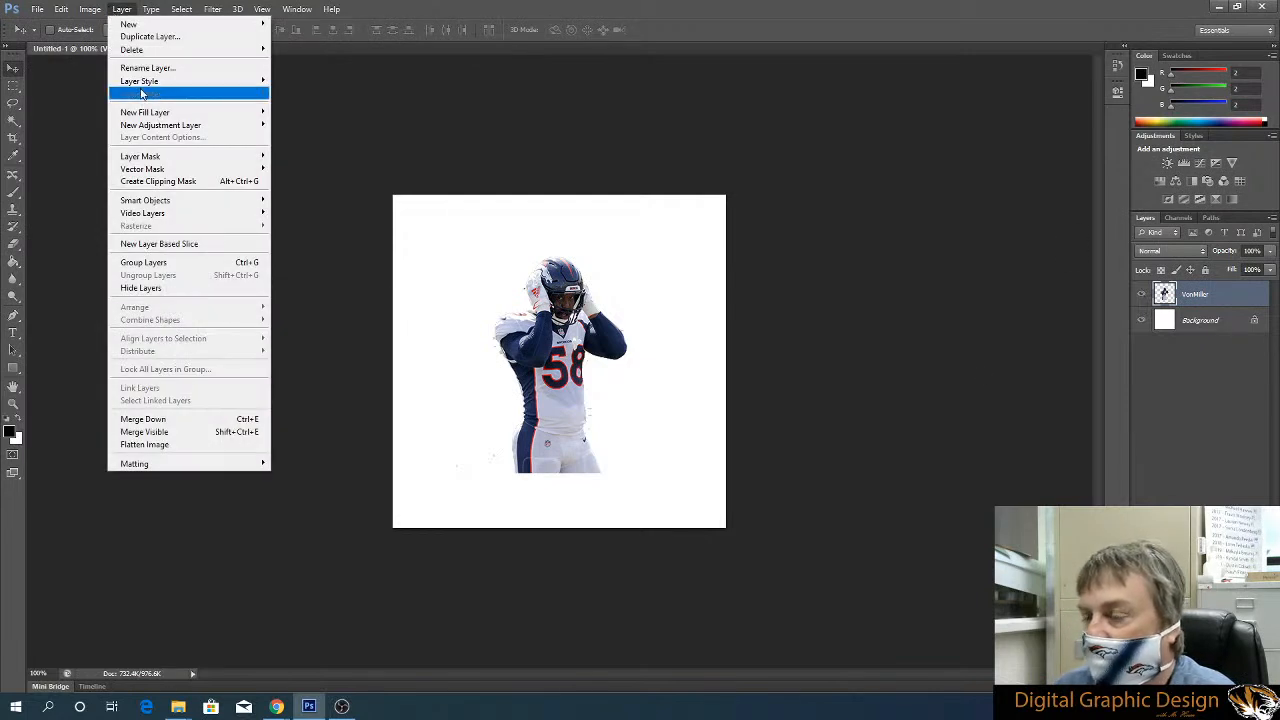
pyautogui.moveTo(143, 84)
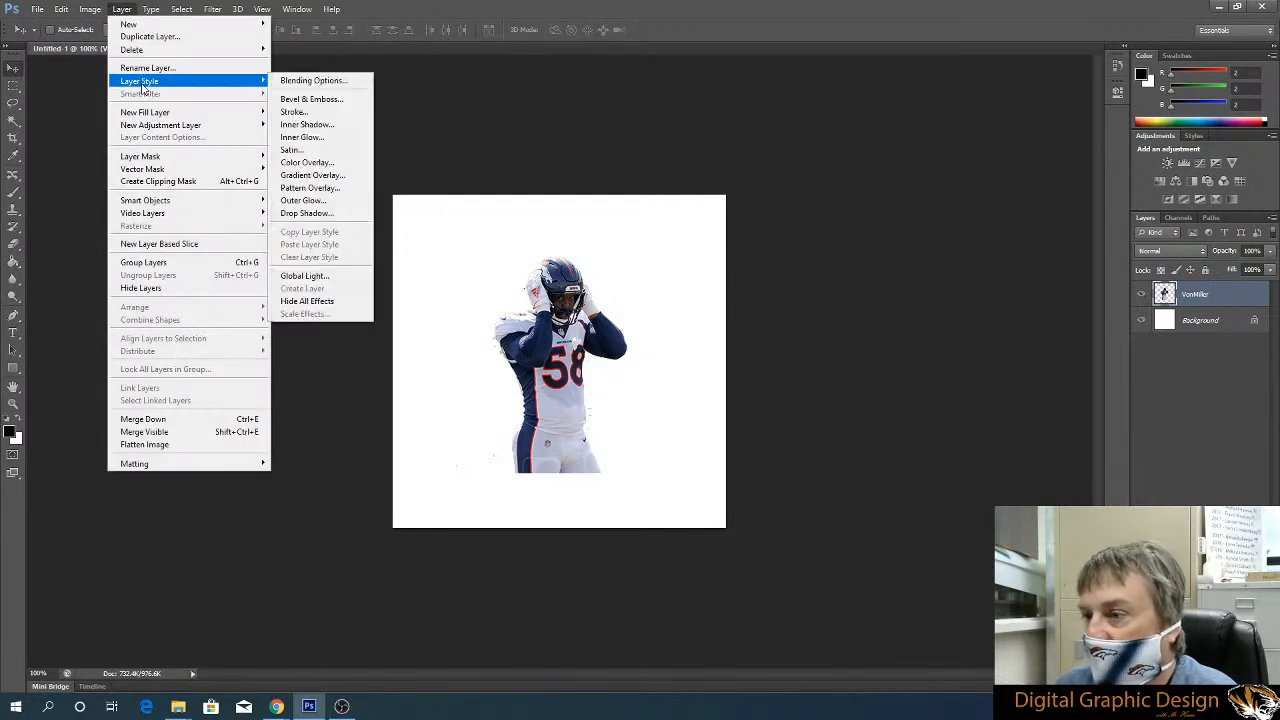
pyautogui.click(330, 214)
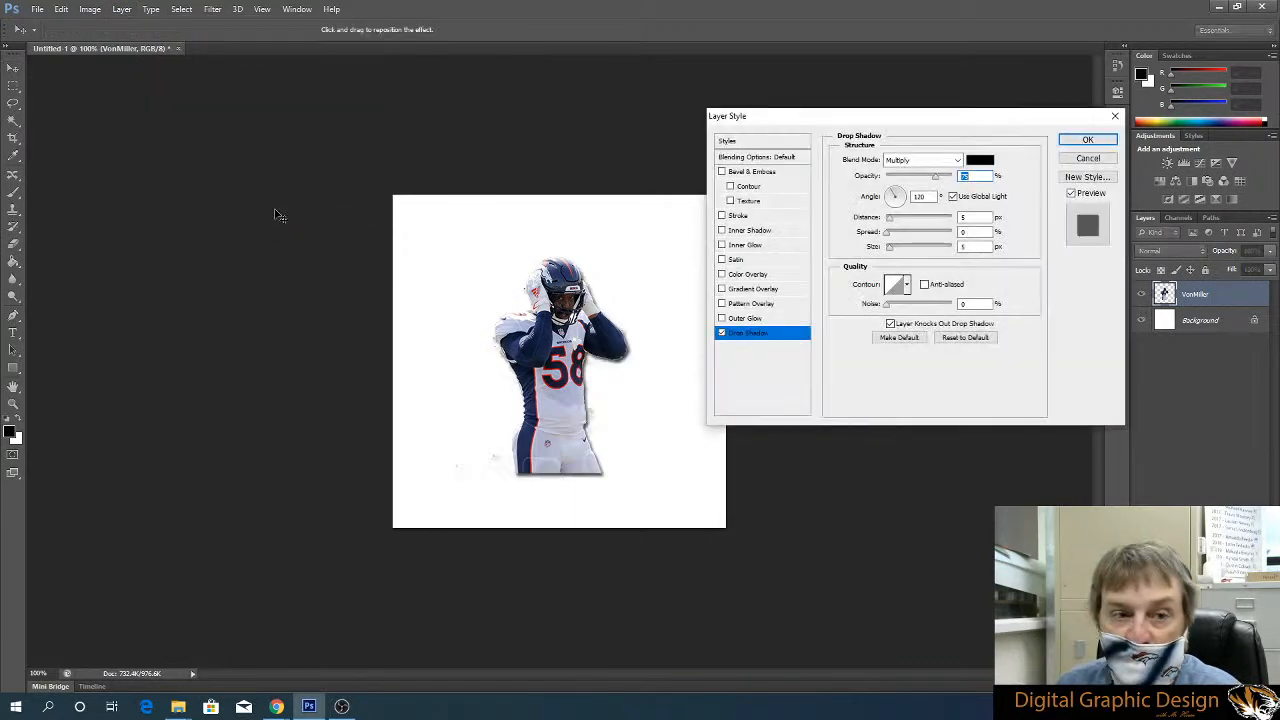
pyautogui.moveTo(881, 125); pyautogui.dragTo(849, 114)
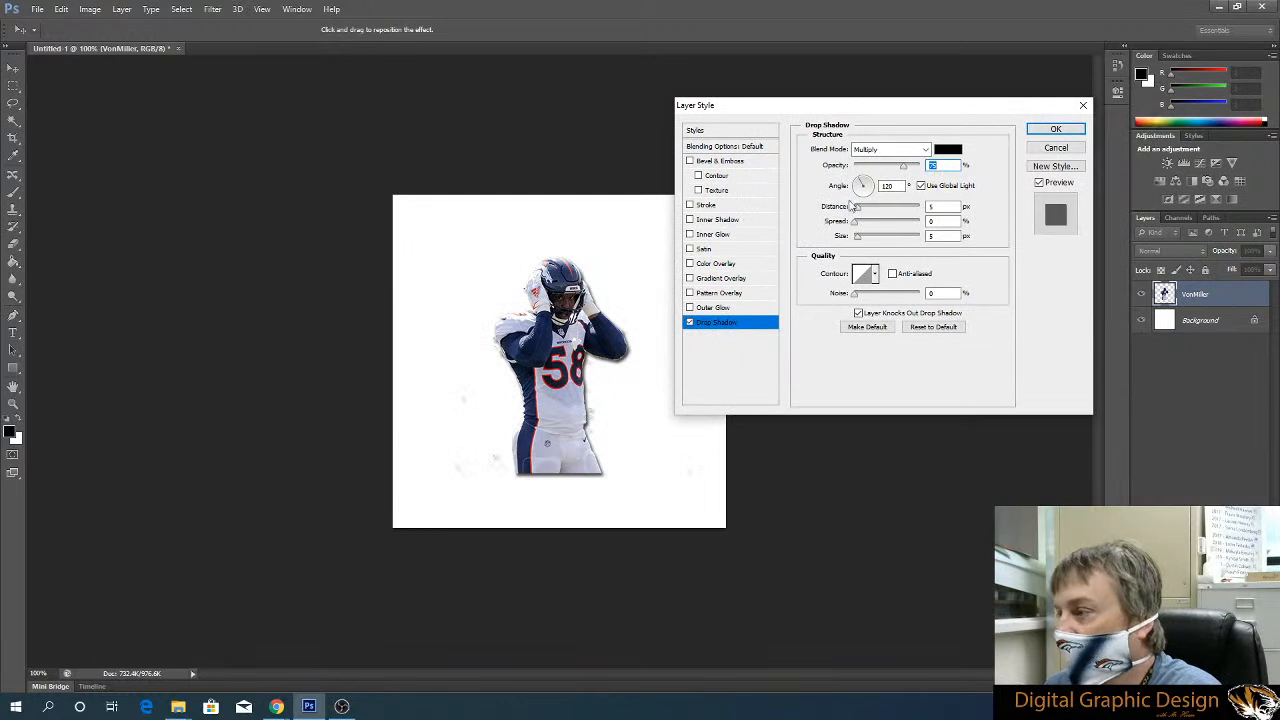
pyautogui.moveTo(865, 185)
pyautogui.mouseDown()
pyautogui.moveTo(890, 195)
pyautogui.moveTo(880, 208)
pyautogui.moveTo(848, 195)
pyautogui.moveTo(879, 202)
pyautogui.mouseUp()
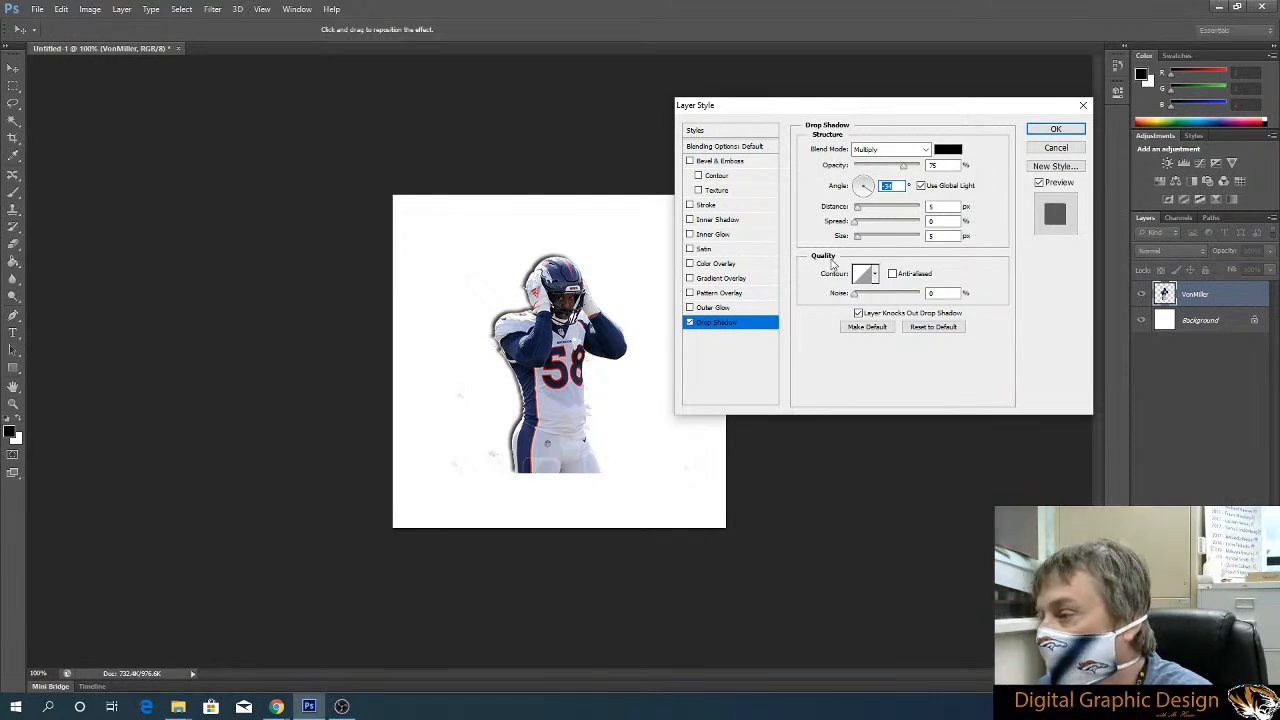
pyautogui.moveTo(857, 236)
pyautogui.mouseDown()
pyautogui.moveTo(890, 236)
pyautogui.moveTo(869, 237)
pyautogui.moveTo(892, 228)
pyautogui.moveTo(869, 232)
pyautogui.moveTo(885, 210)
pyautogui.moveTo(862, 241)
pyautogui.moveTo(886, 241)
pyautogui.moveTo(868, 242)
pyautogui.mouseUp()
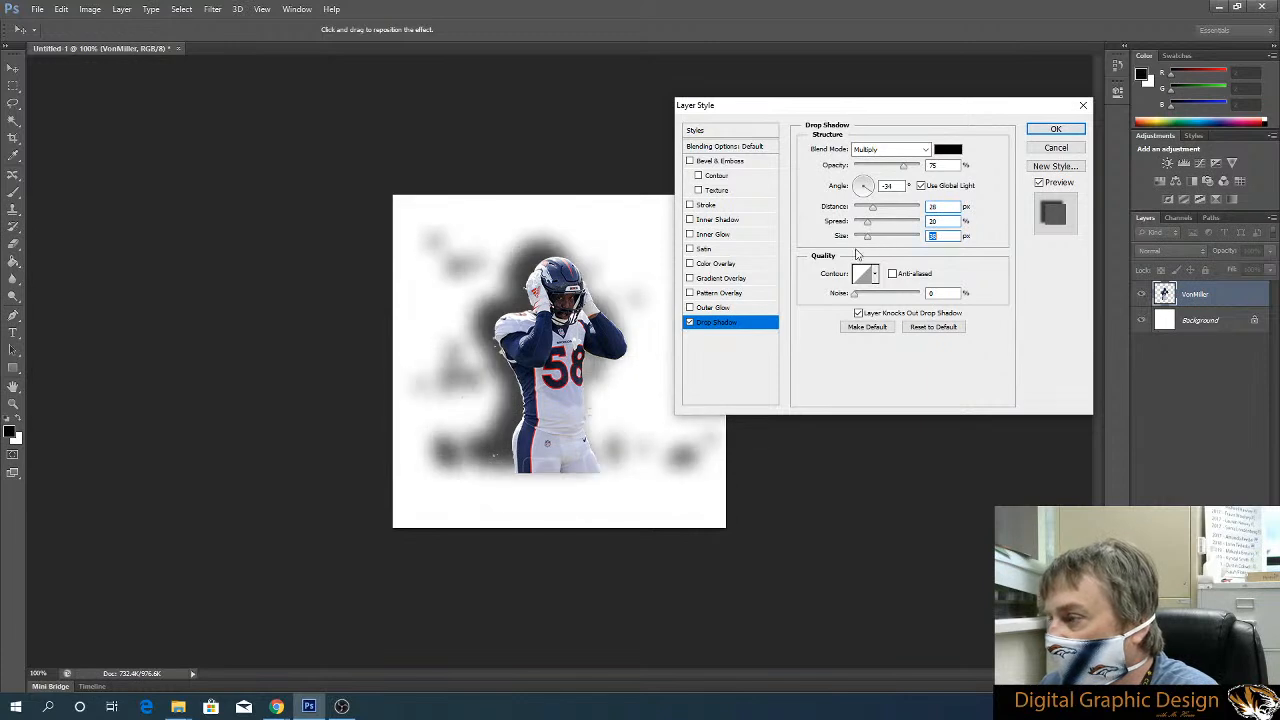
# Try the drop shadow with noise 5%, opacity 58%, angle -19°, distance 65 px and spread 23%, then cancel the layer style
pyautogui.moveTo(857, 294)
pyautogui.mouseDown()
pyautogui.moveTo(880, 294)
pyautogui.moveTo(858, 294)
pyautogui.mouseUp()
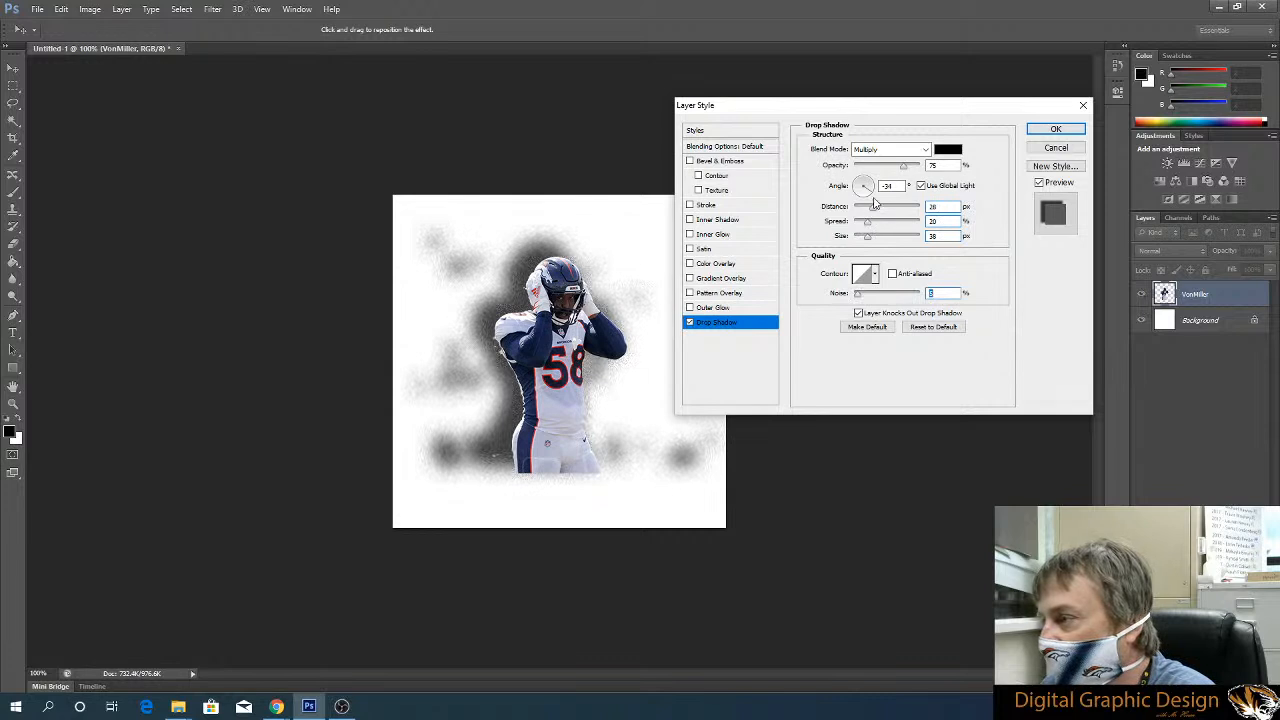
pyautogui.moveTo(905, 167)
pyautogui.mouseDown()
pyautogui.moveTo(885, 168)
pyautogui.moveTo(925, 185)
pyautogui.moveTo(891, 183)
pyautogui.mouseUp()
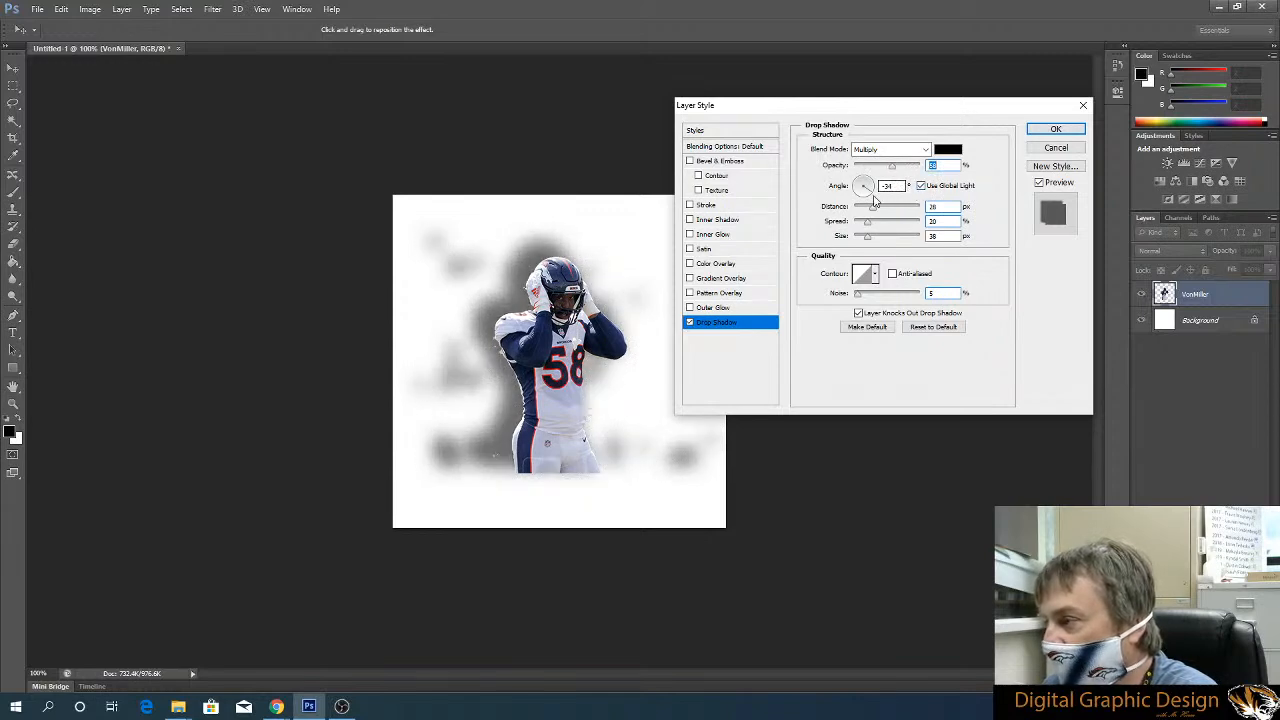
pyautogui.doubleClick(884, 188)
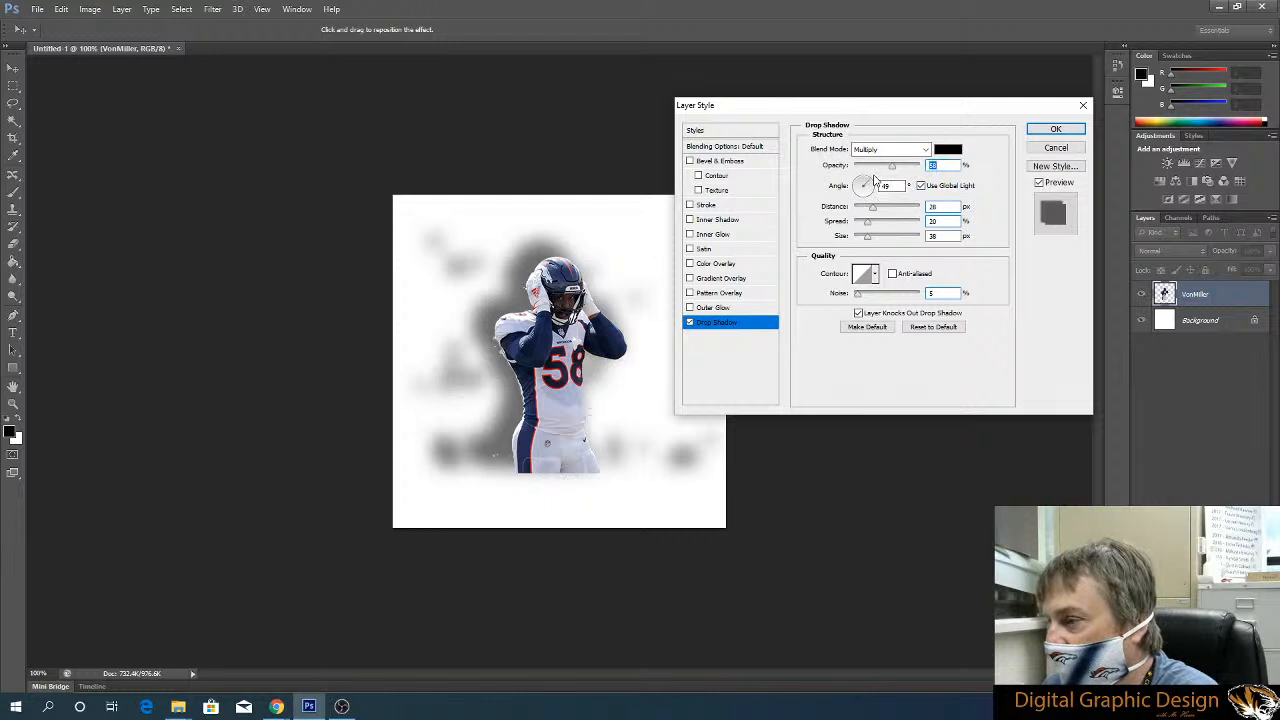
pyautogui.write('119')
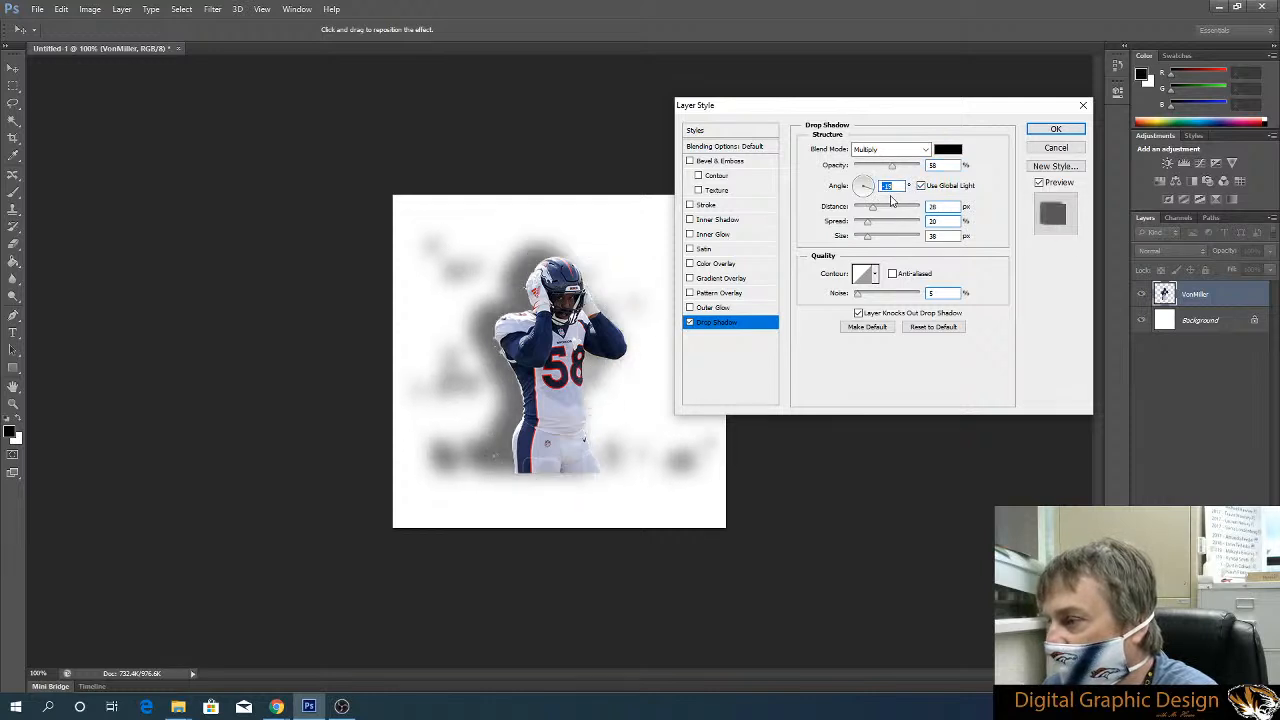
pyautogui.moveTo(872, 207)
pyautogui.mouseDown()
pyautogui.moveTo(905, 208)
pyautogui.moveTo(869, 222)
pyautogui.mouseUp()
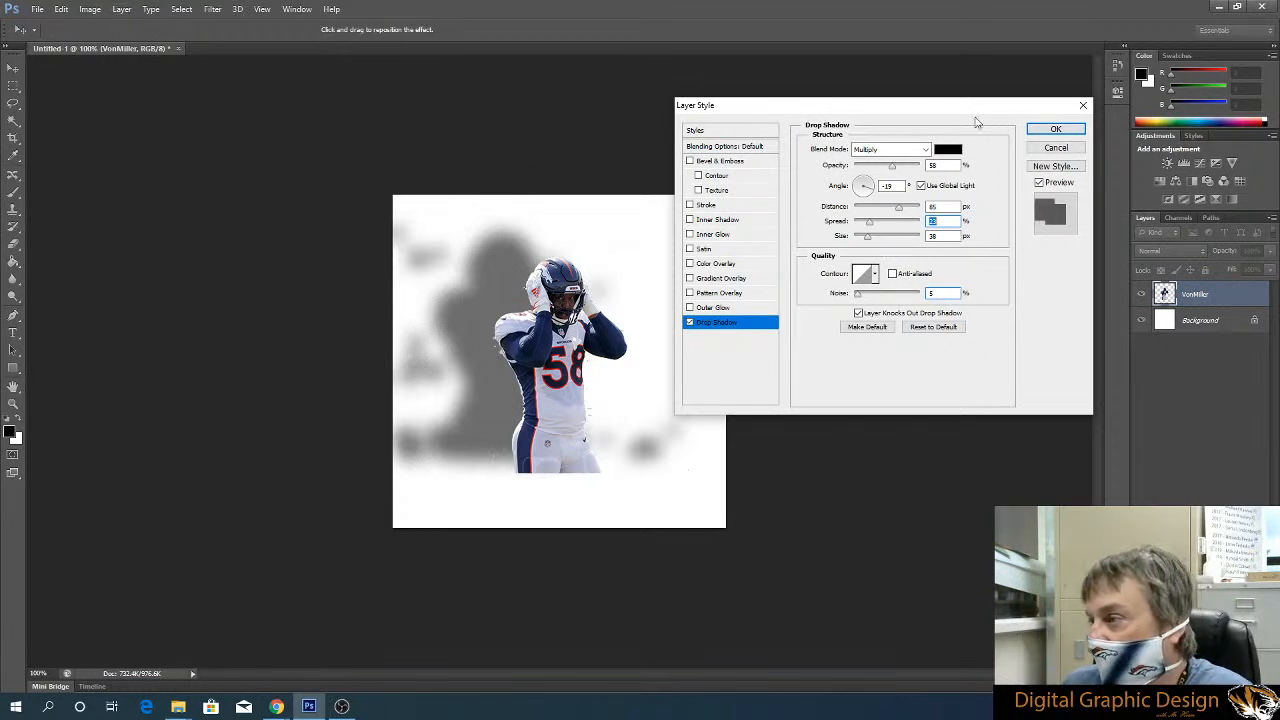
pyautogui.click(1056, 147)
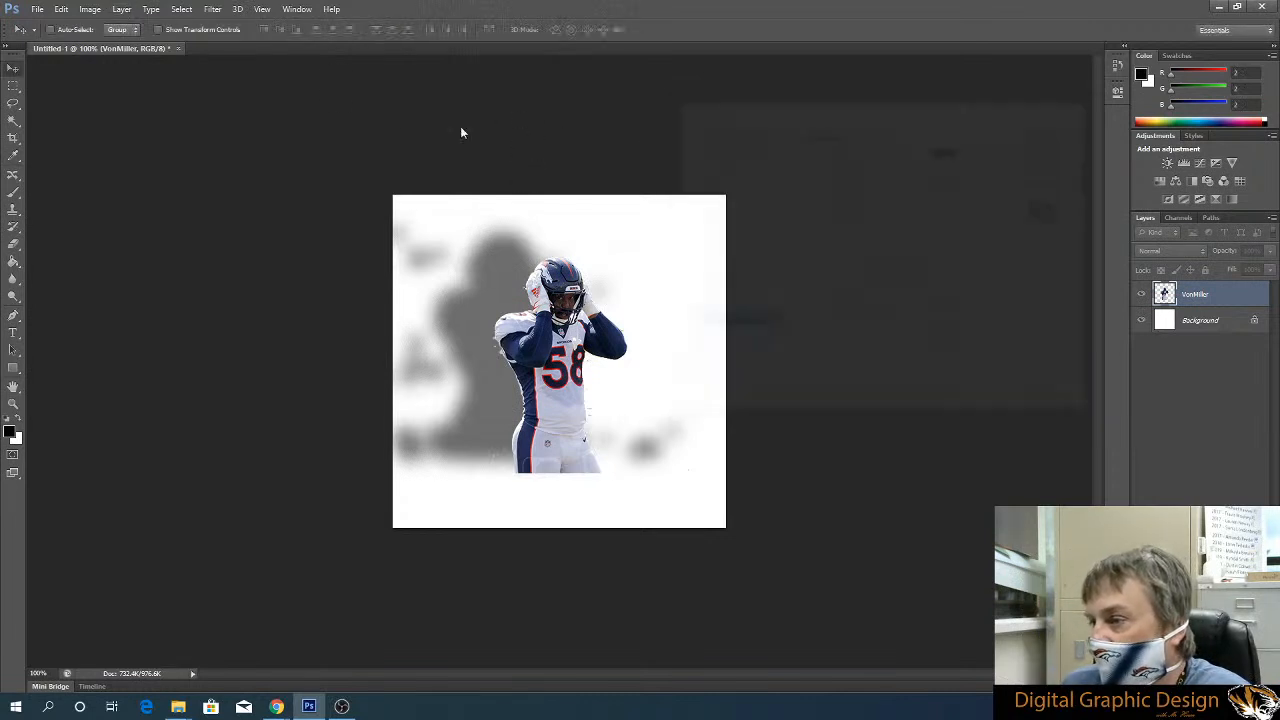
pyautogui.click(121, 9)
pyautogui.moveTo(158, 80)
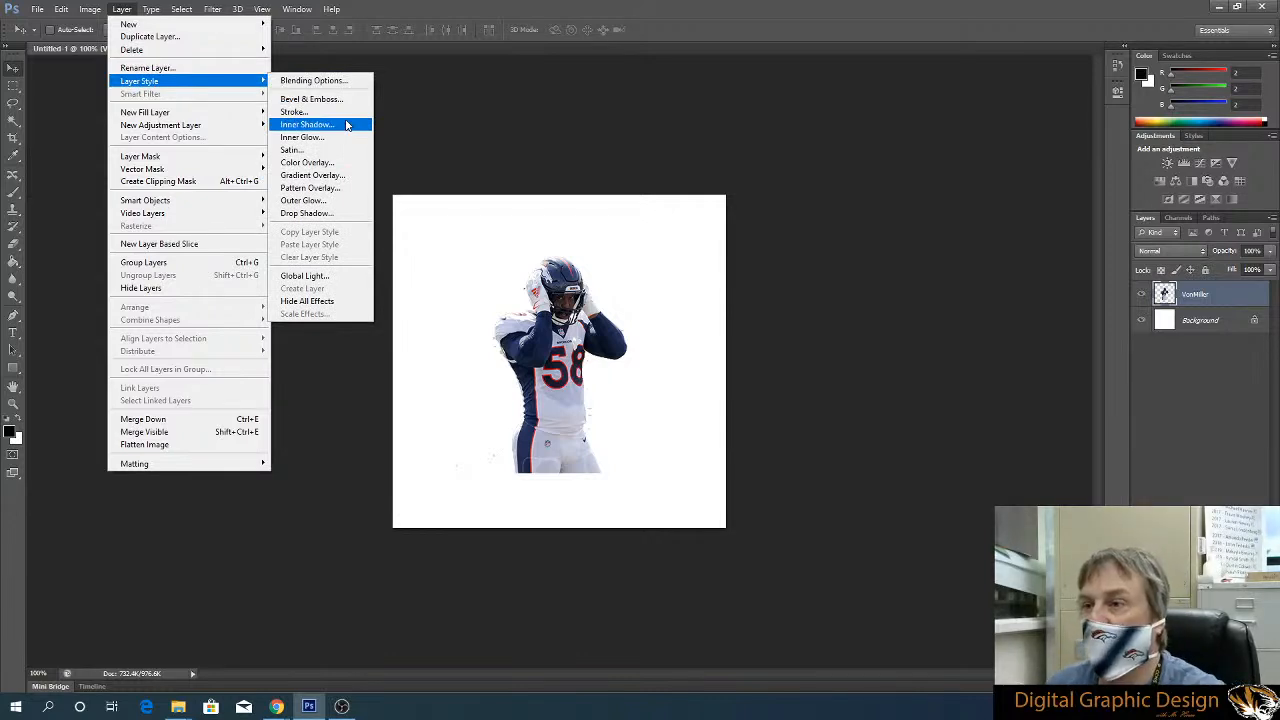
pyautogui.moveTo(244, 26)
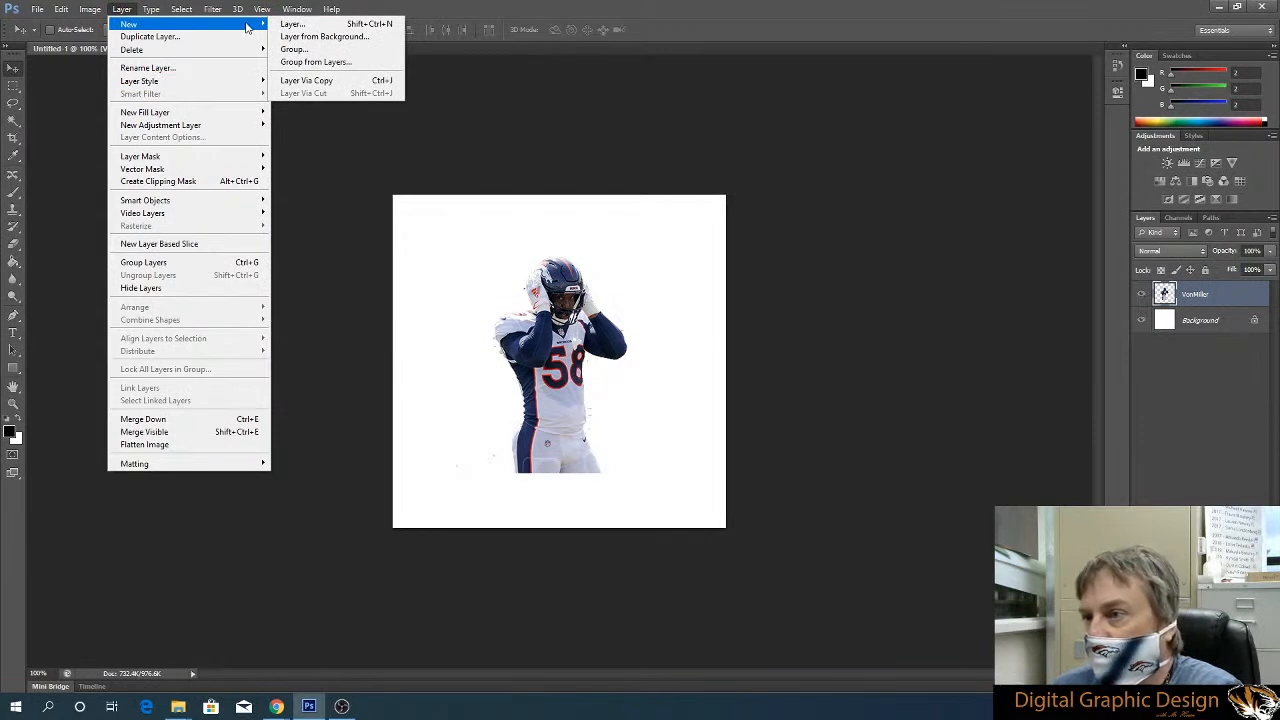
pyautogui.click(954, 17)
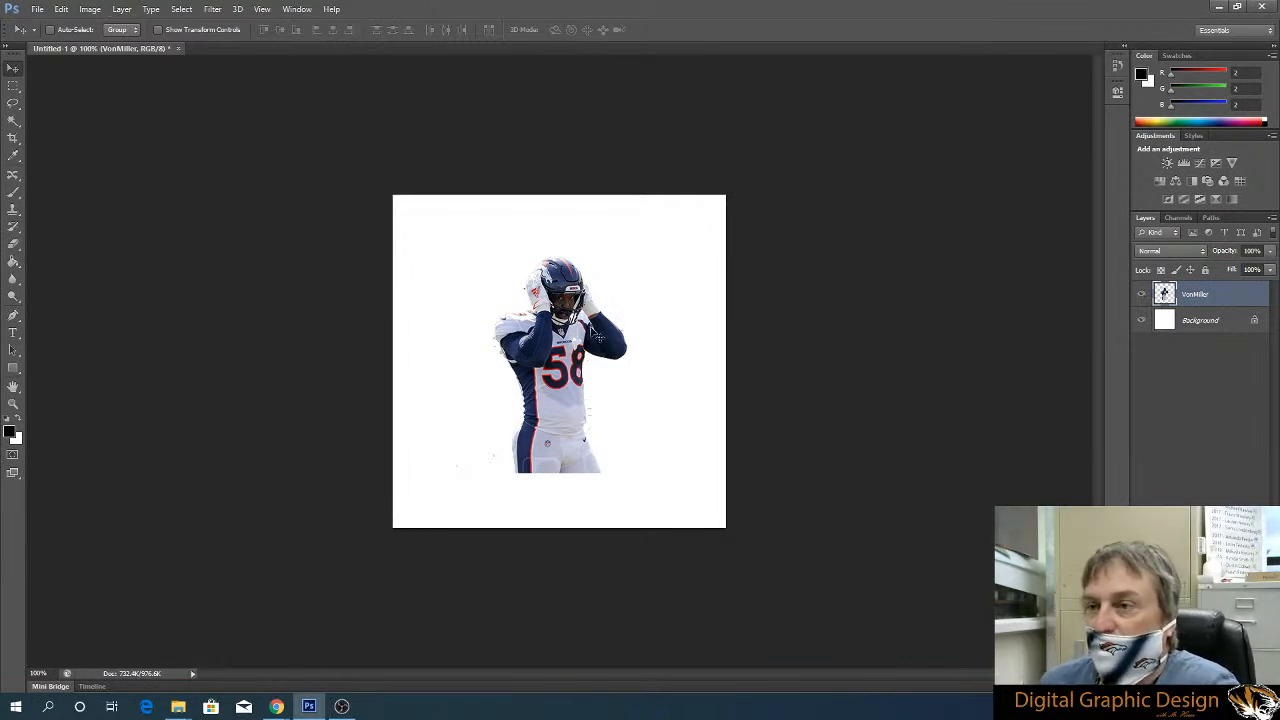
# Create a new 500 × 500 pixel RGB document at 300 pixels/inch with a white background
pyautogui.click(39, 12)
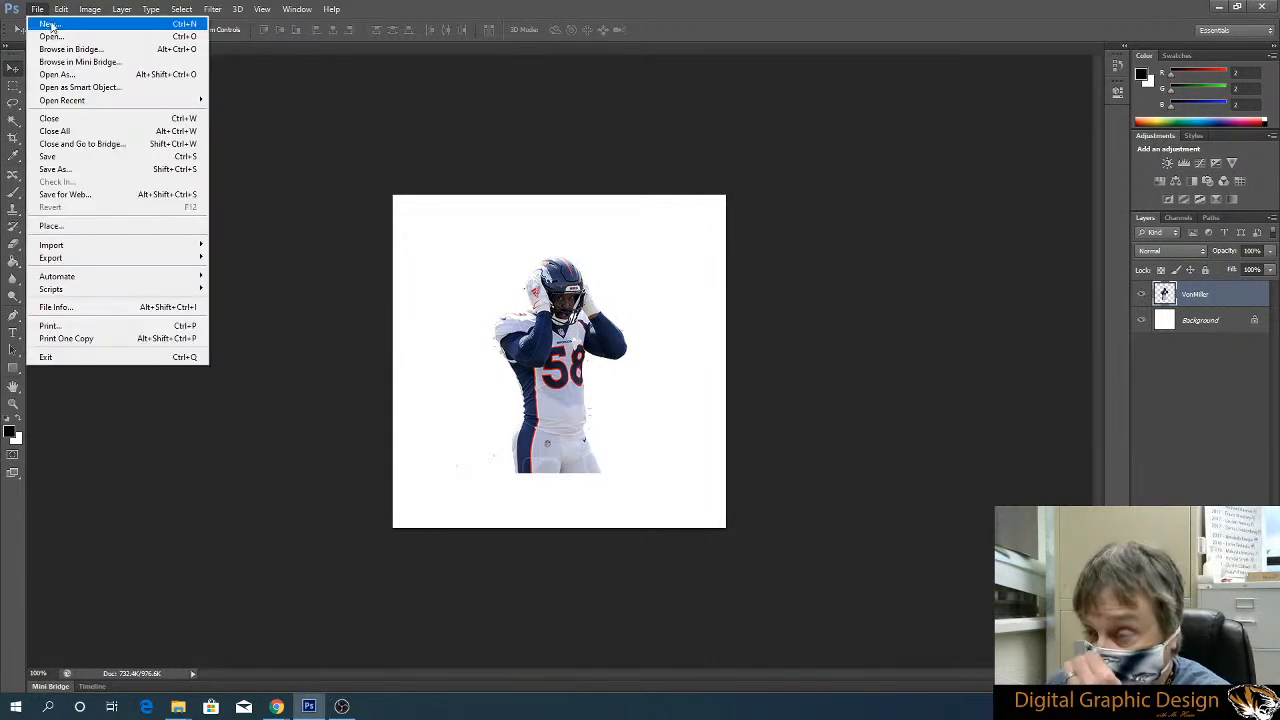
pyautogui.click(50, 24)
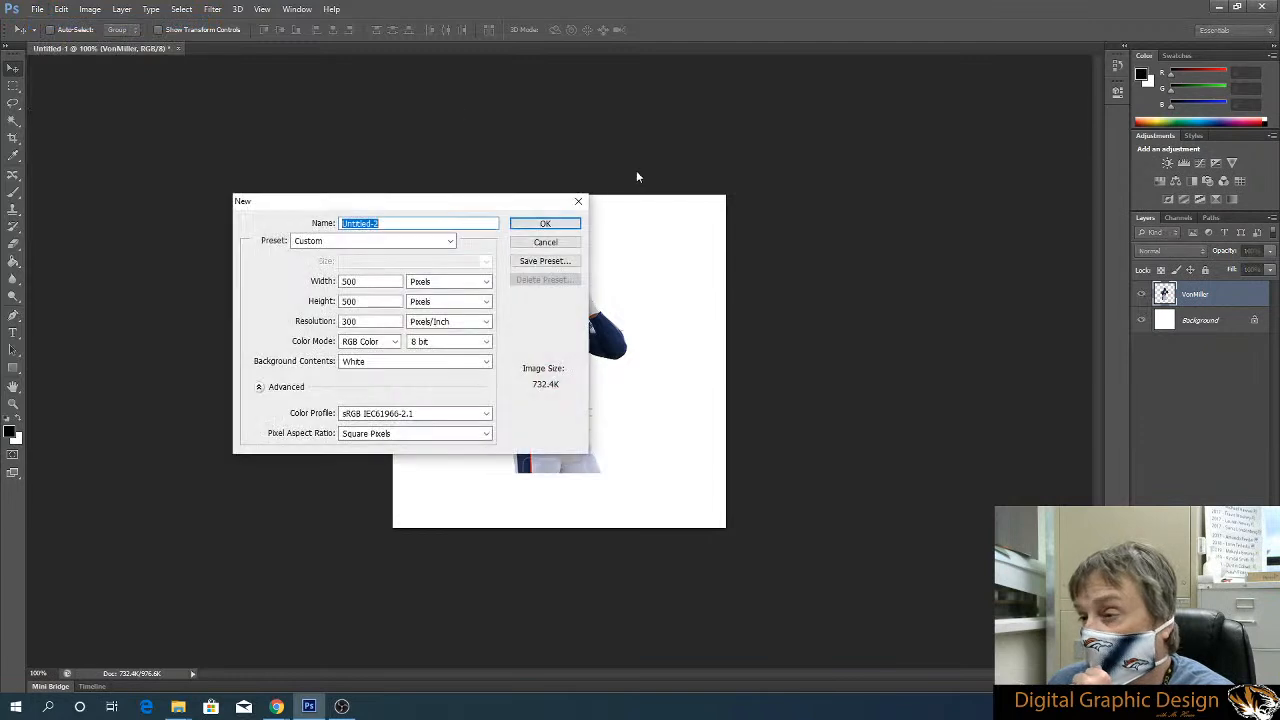
pyautogui.click(541, 225)
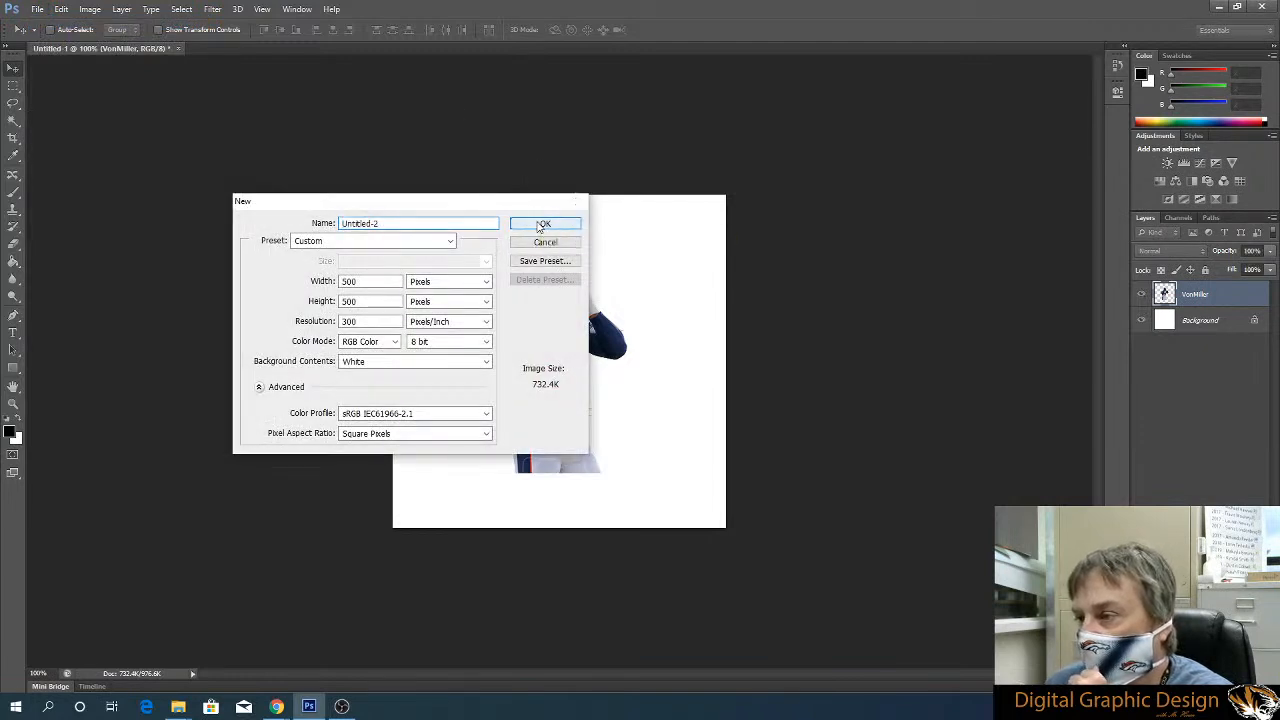
# Switch to the course page in Chrome and publish the Group Instruction - Puppet Warp item in the Unit 02 - Photoshop folder
pyautogui.click(276, 706)
pyautogui.click(203, 650)
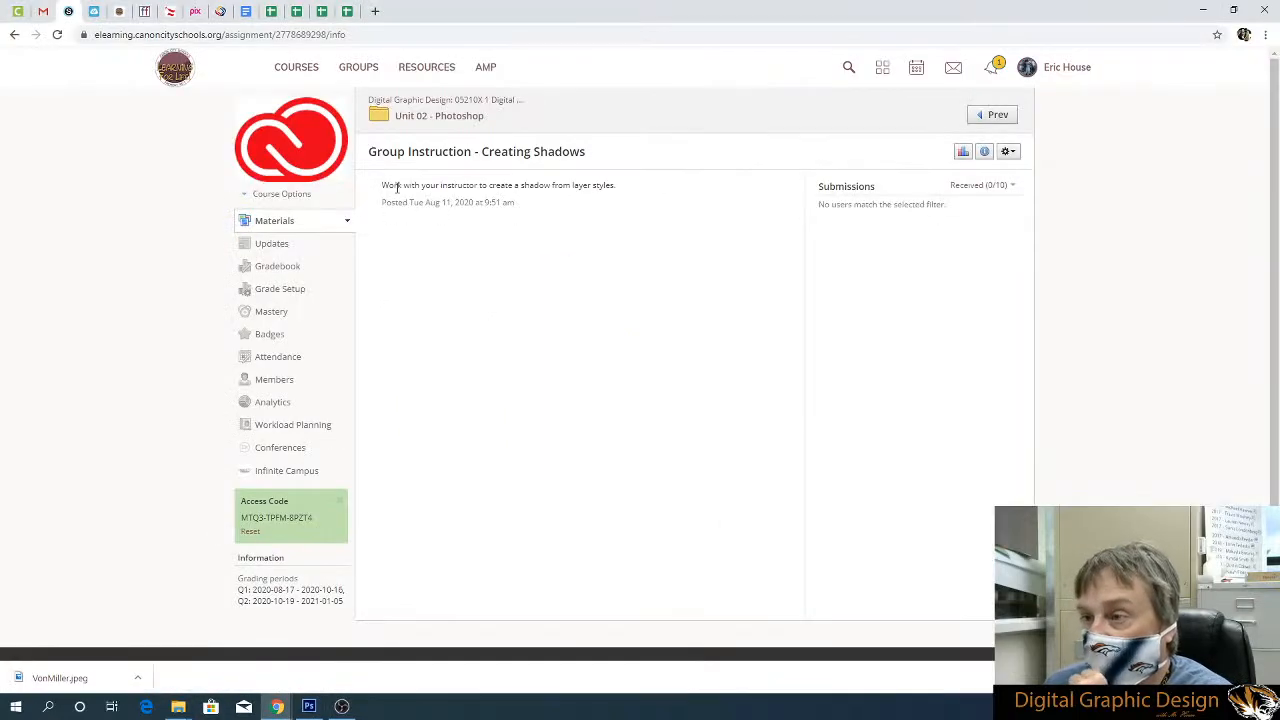
pyautogui.click(449, 119)
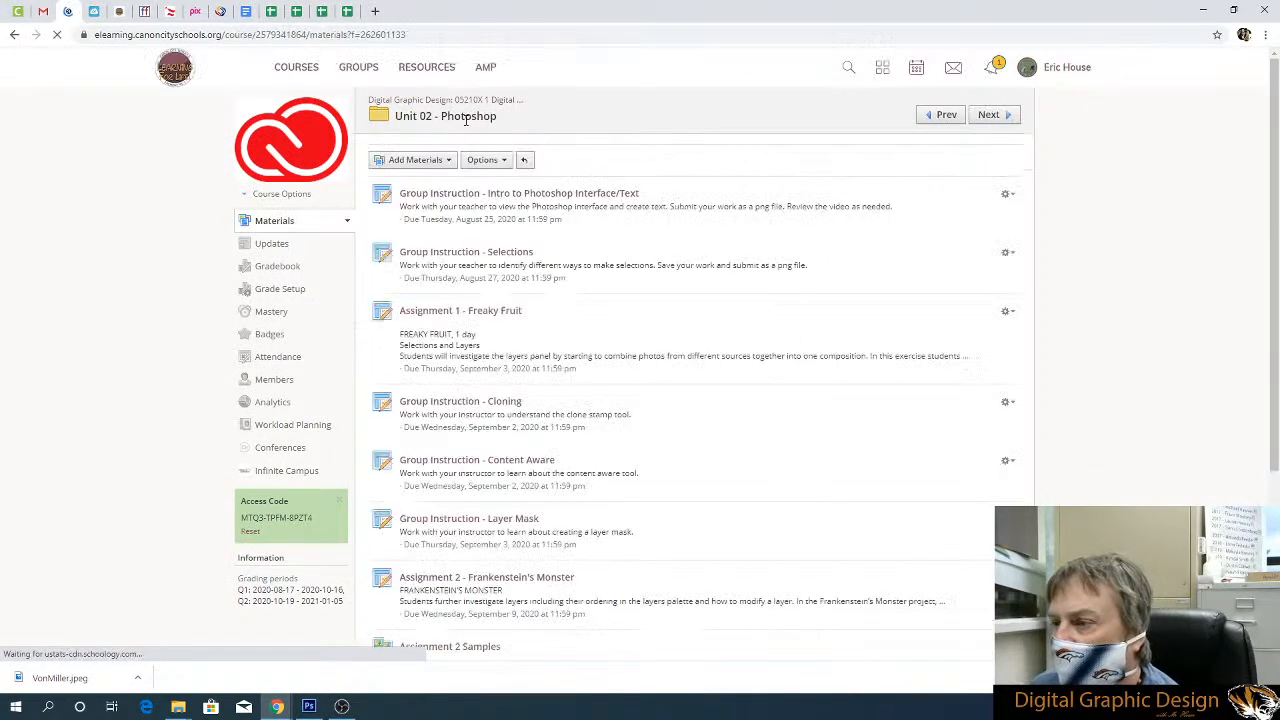
pyautogui.scroll(-1, 600, 313)
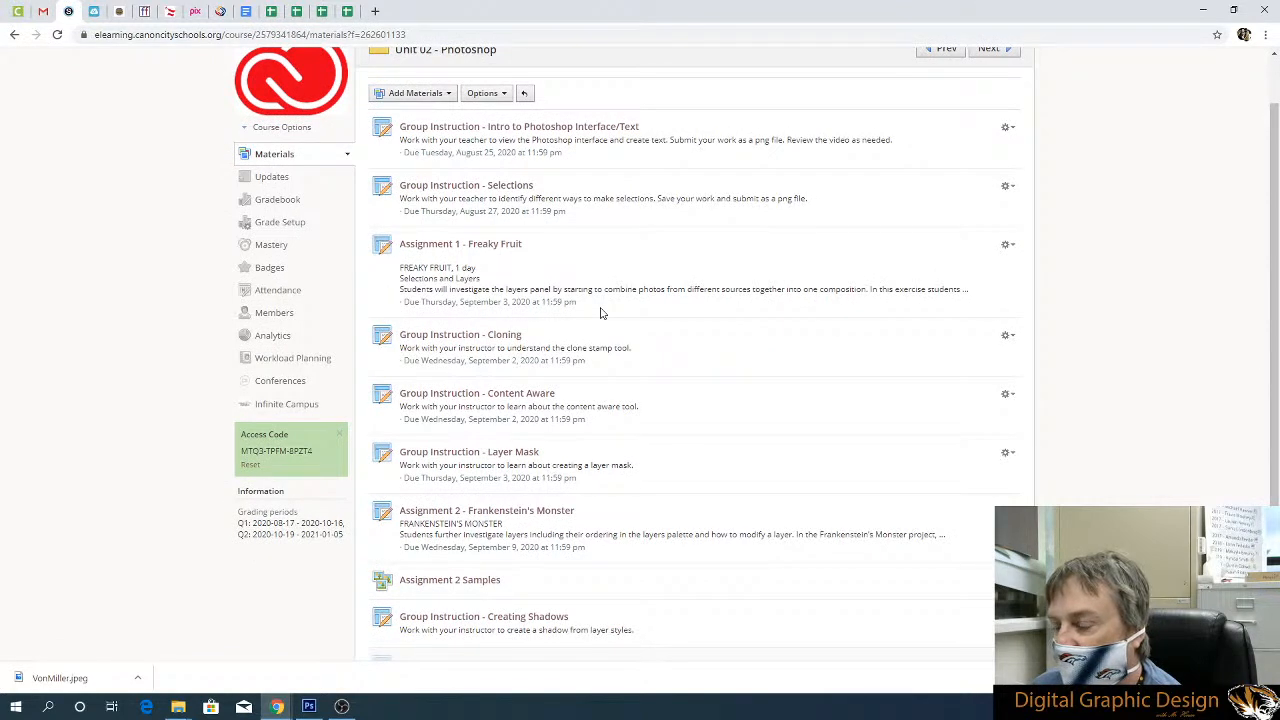
pyautogui.scroll(-3, 600, 313)
pyautogui.click(1006, 467)
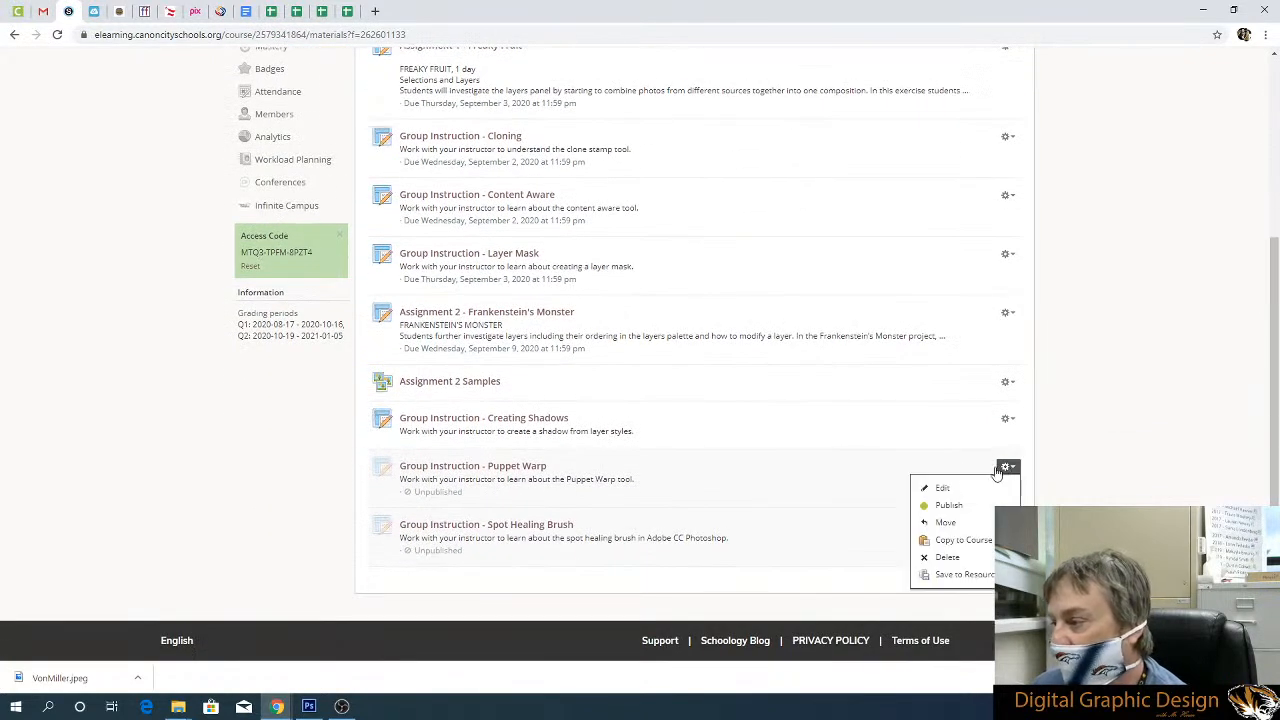
pyautogui.click(948, 505)
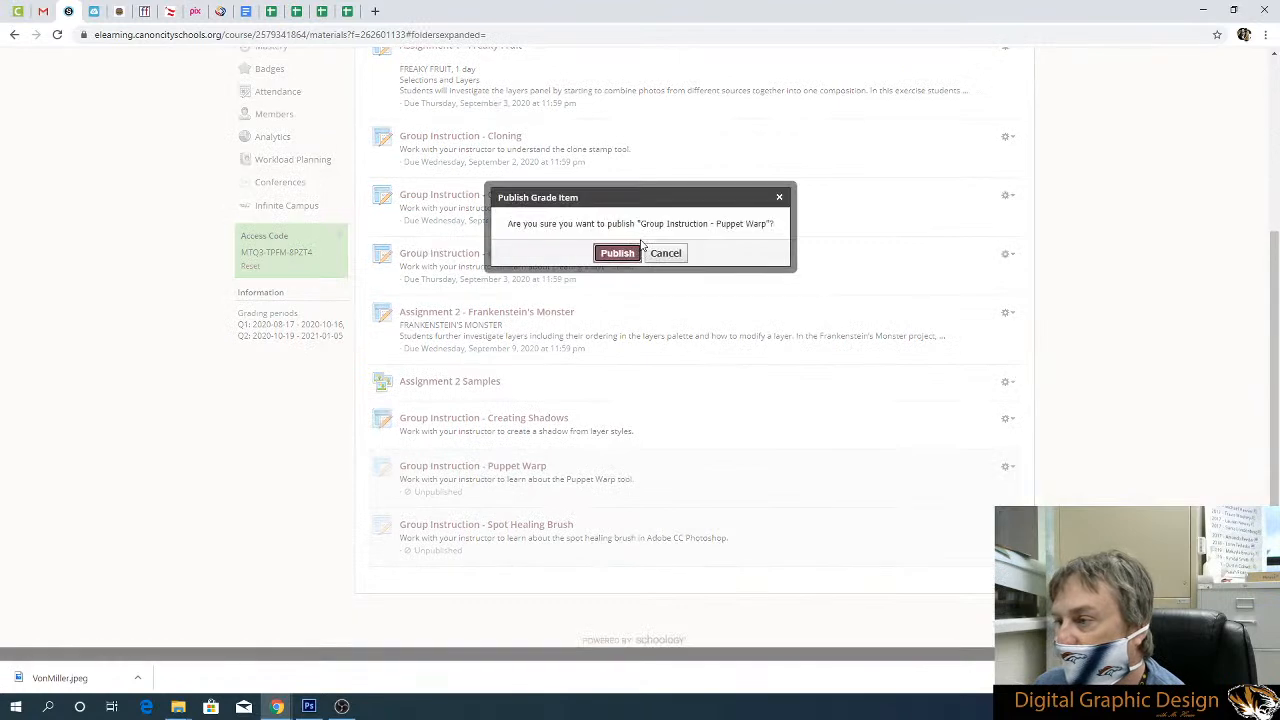
pyautogui.click(617, 253)
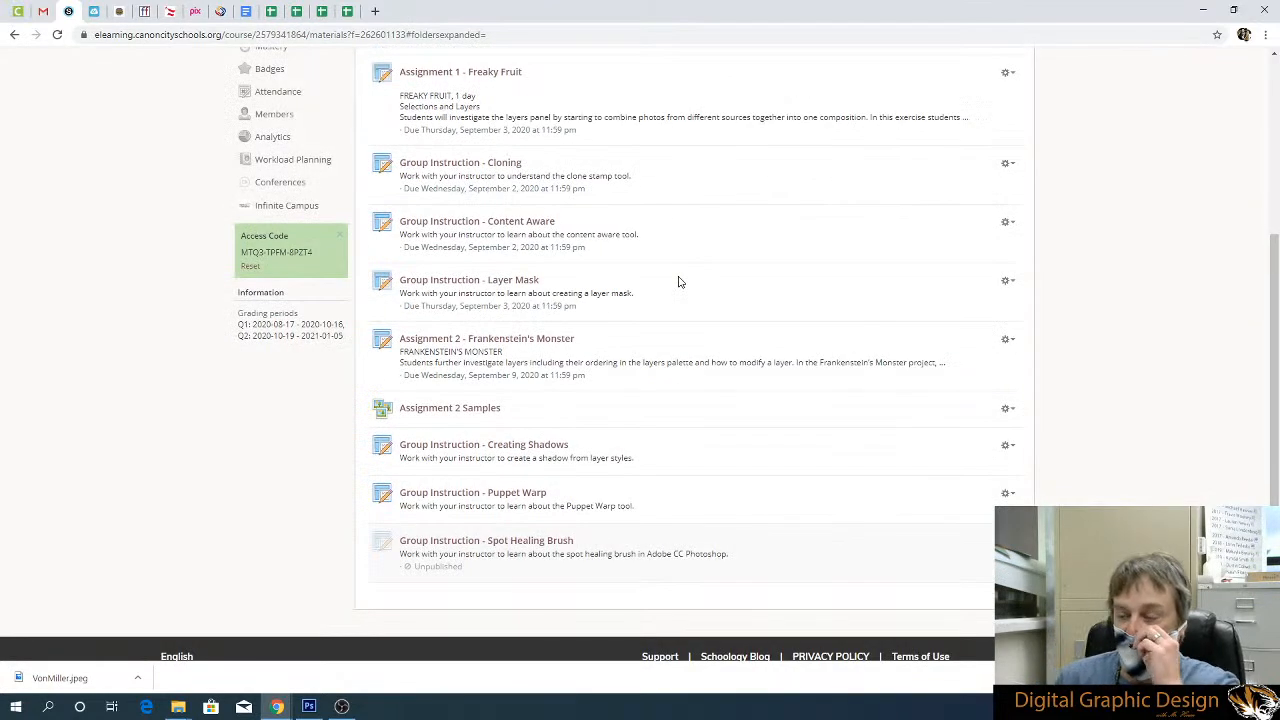
# Download Puppet warp.psd from the Group Instruction - Puppet Warp lesson and open it in Photoshop
pyautogui.click(510, 493)
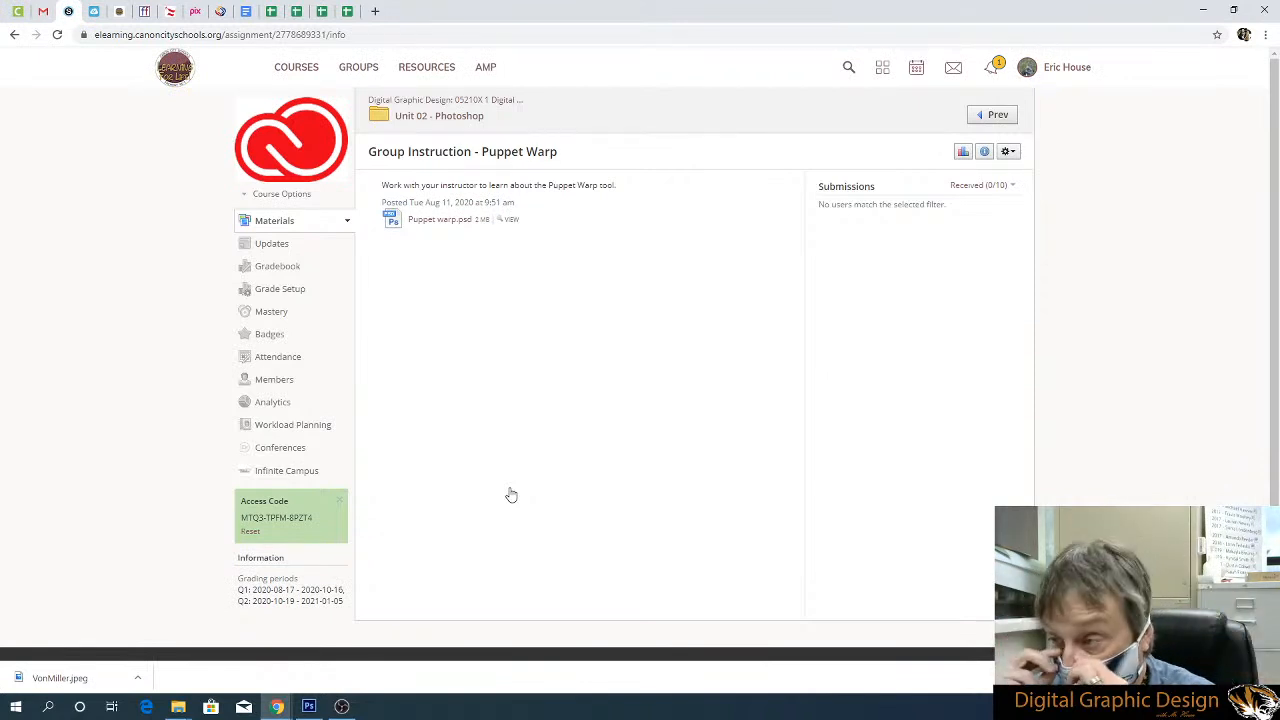
pyautogui.click(453, 220)
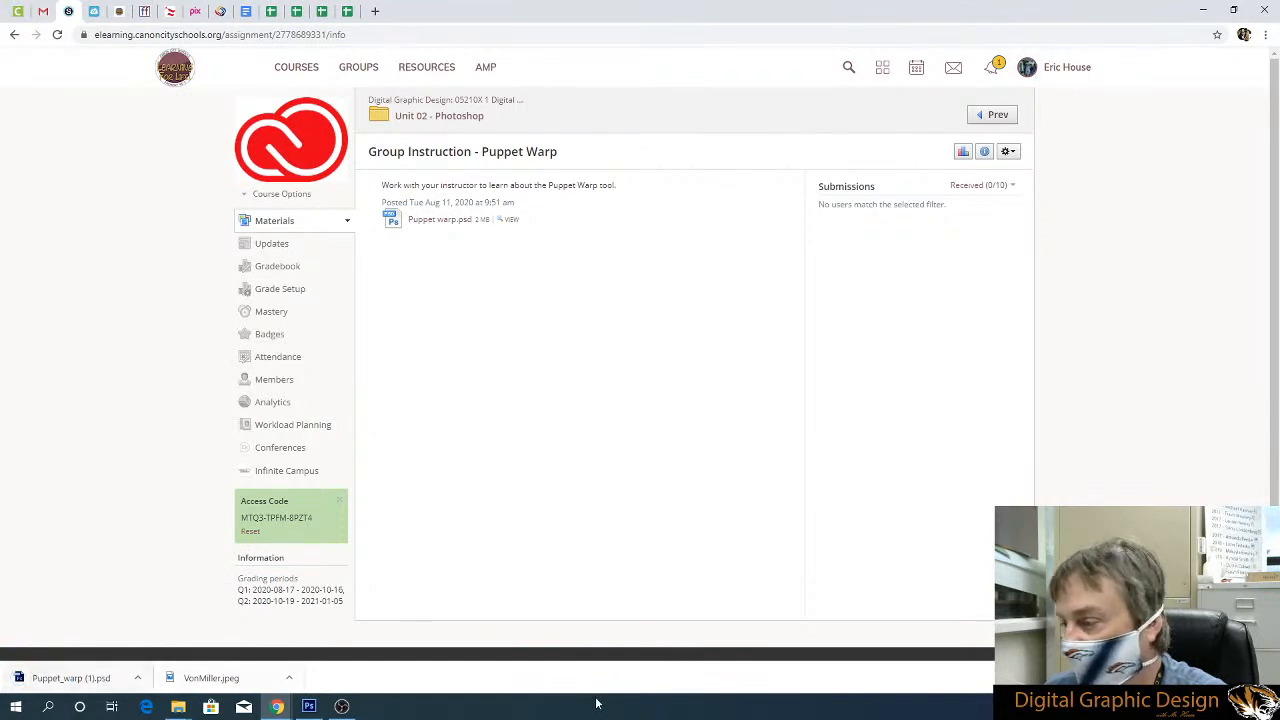
pyautogui.click(80, 678)
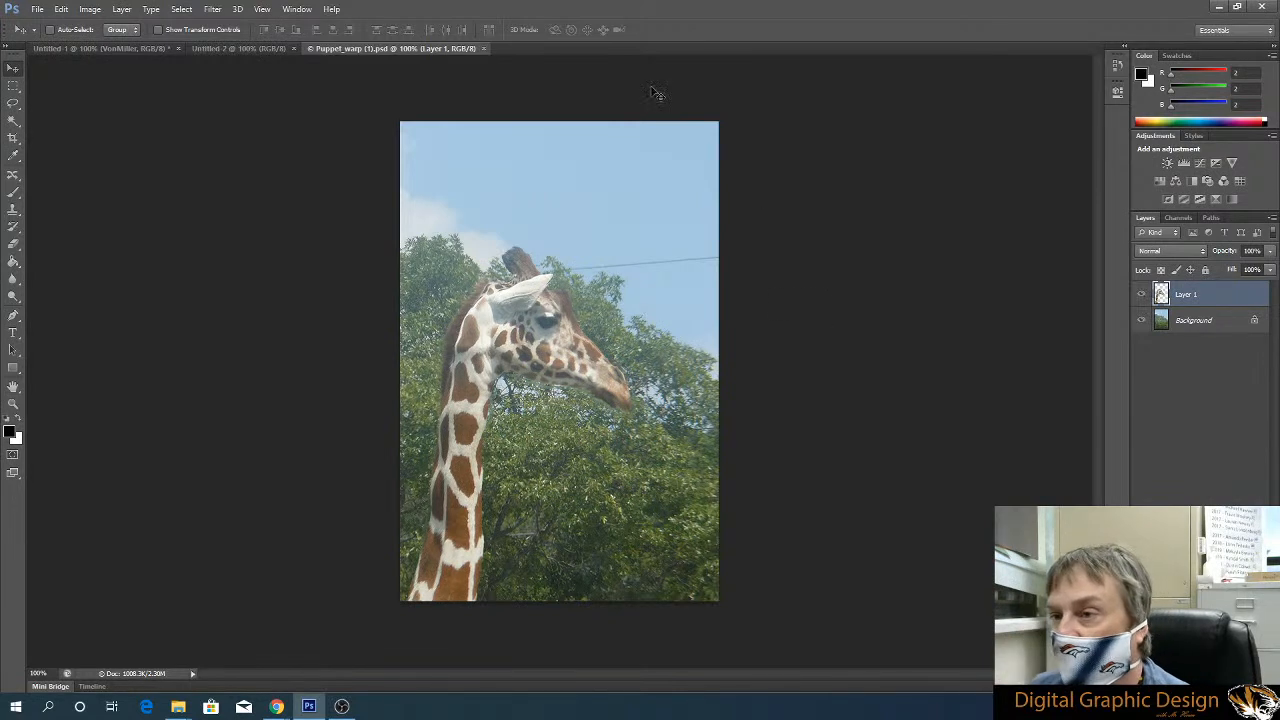
pyautogui.click(59, 8)
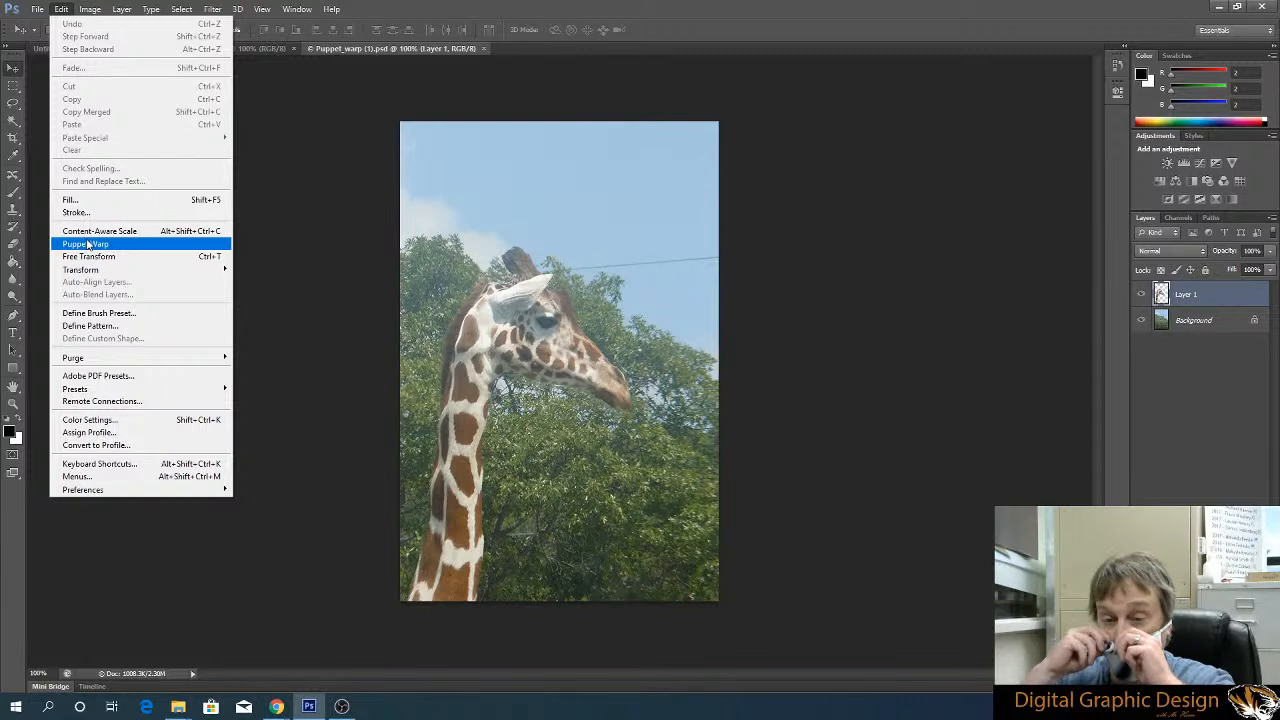
pyautogui.click(88, 243)
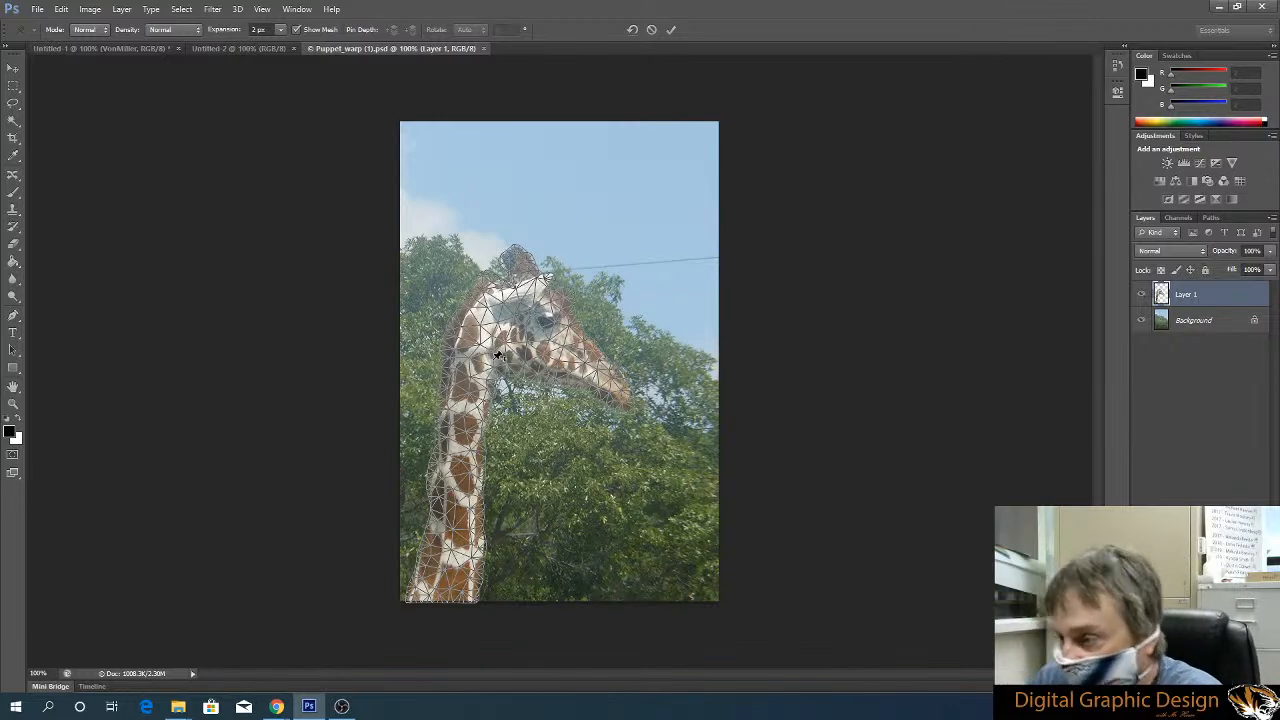
pyautogui.scroll(4, 566, 316)
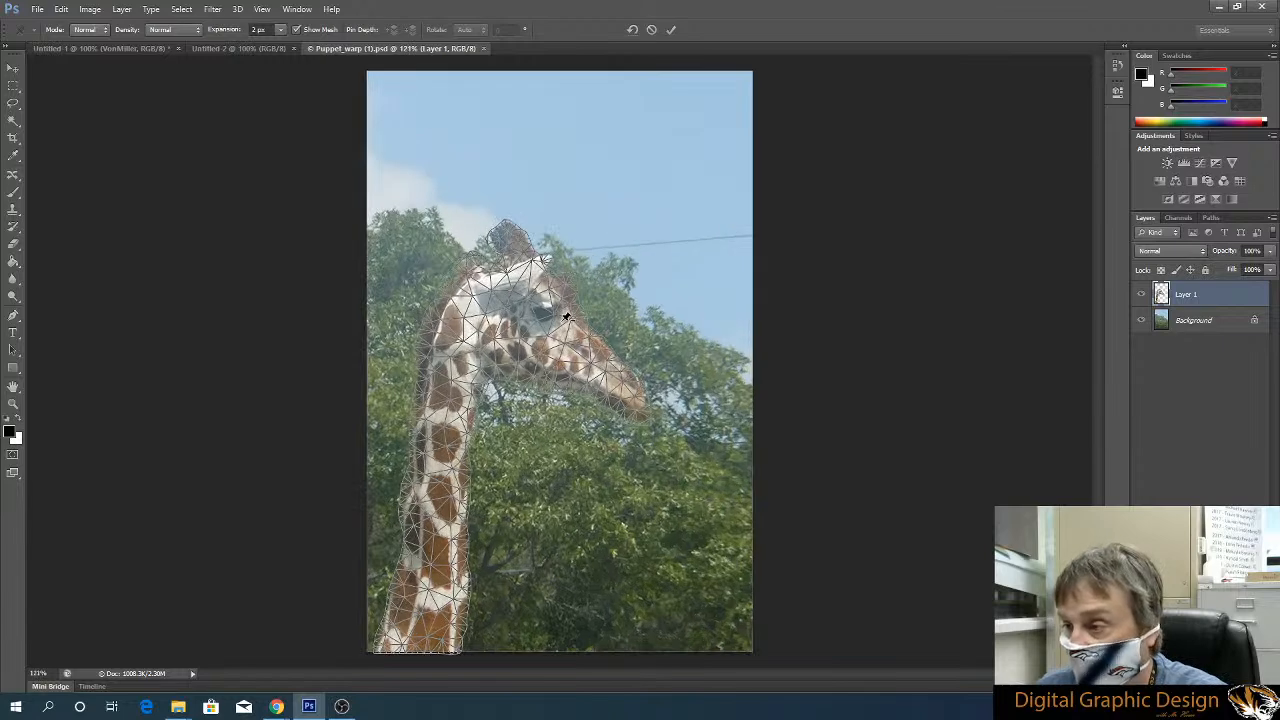
pyautogui.scroll(1, 566, 316)
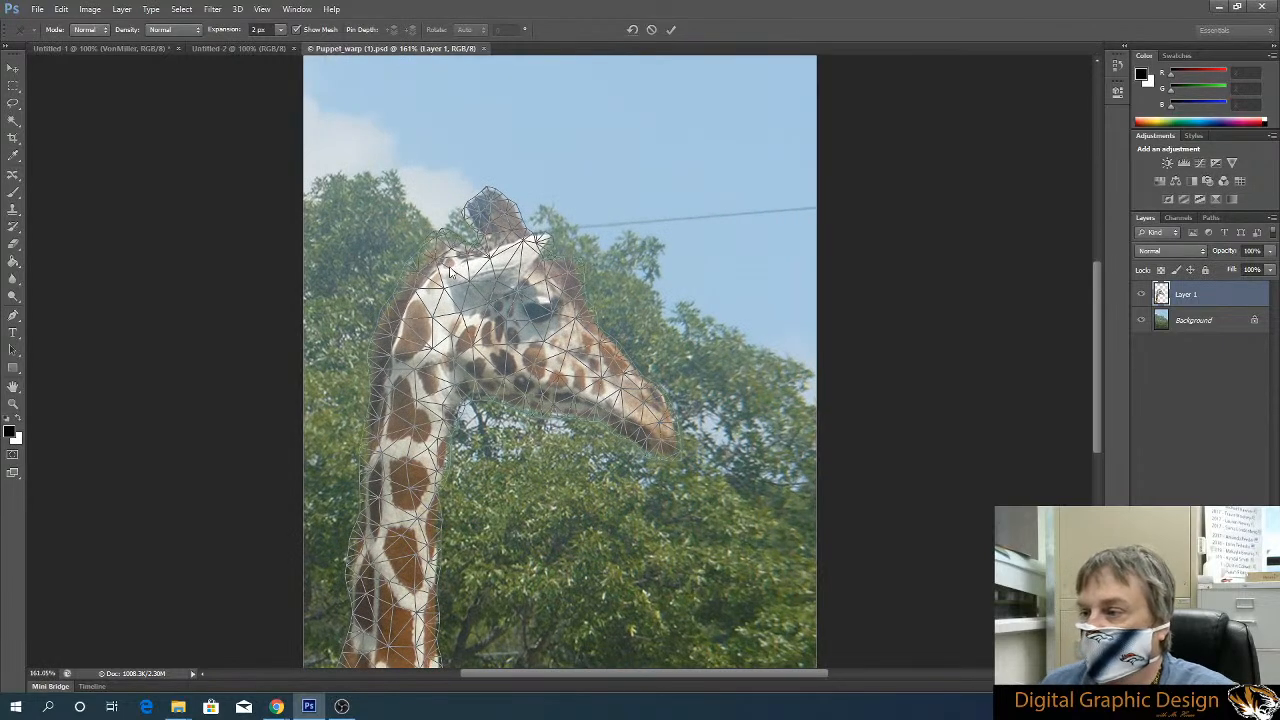
pyautogui.click(652, 30)
# Puppet Warp the giraffe on Layer 1: pin the neck along its length, pull the head up and forward, and apply the warp
pyautogui.click(64, 9)
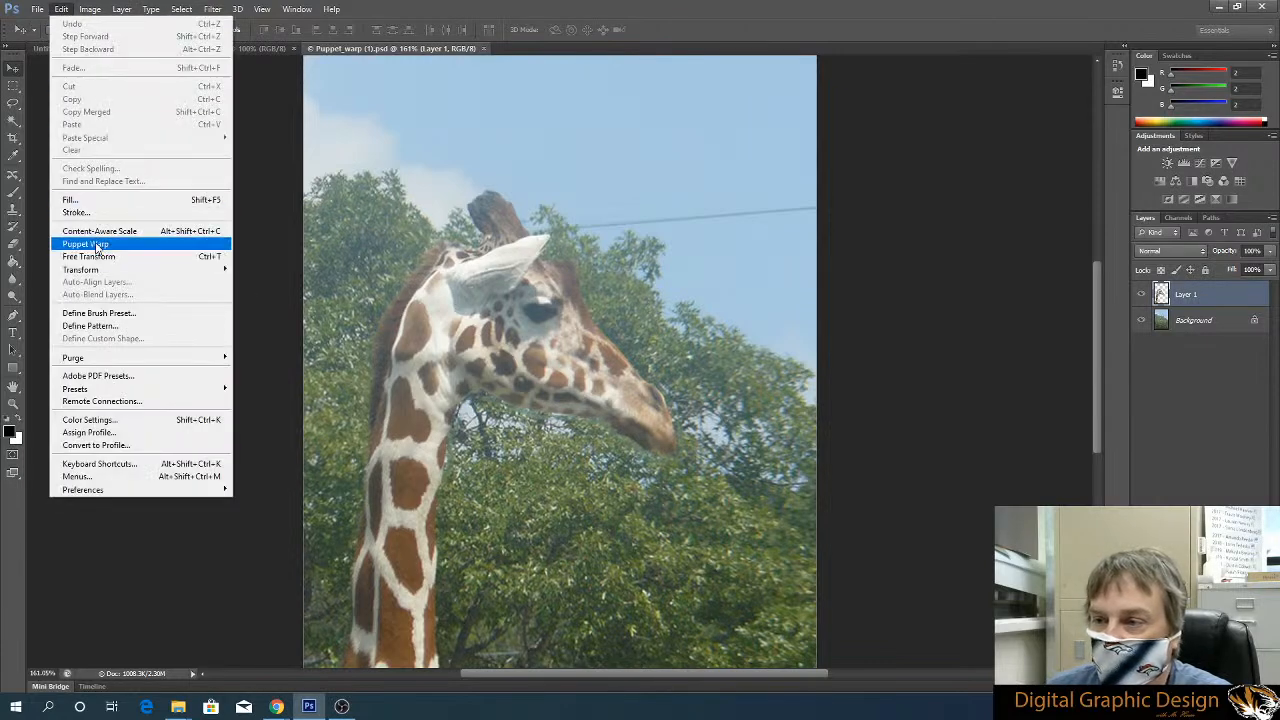
pyautogui.click(97, 245)
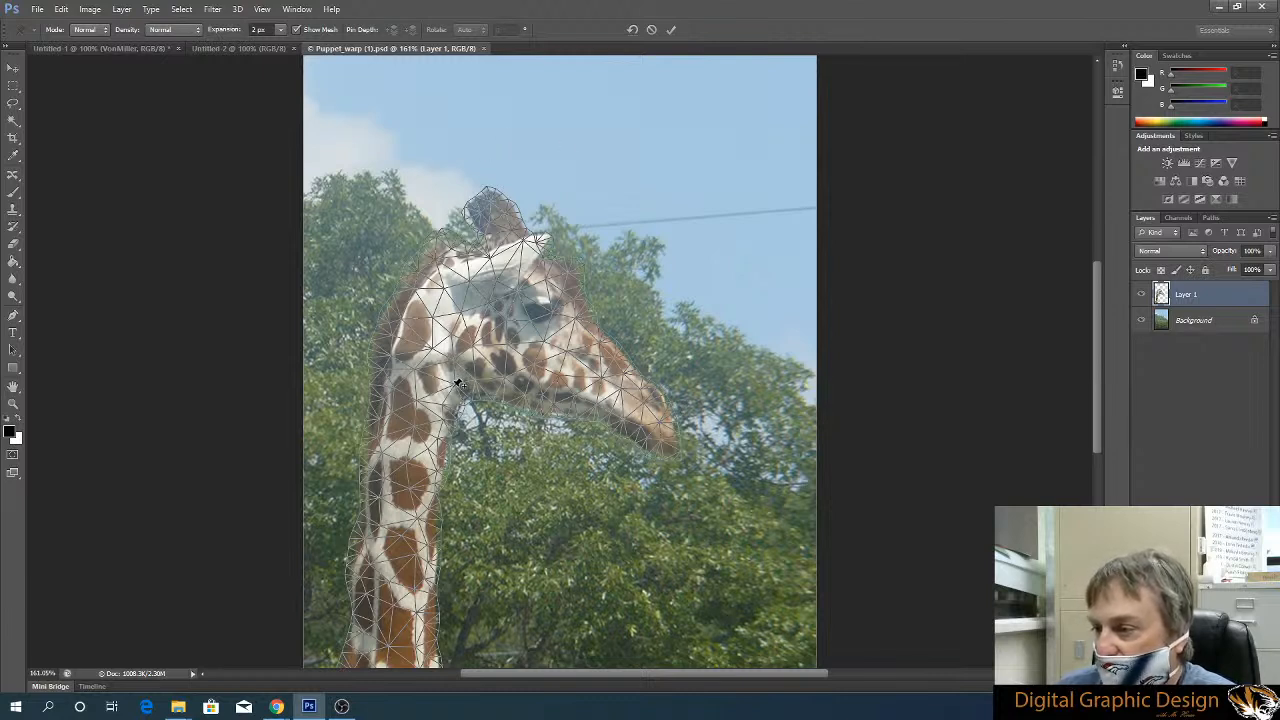
pyautogui.click(443, 407)
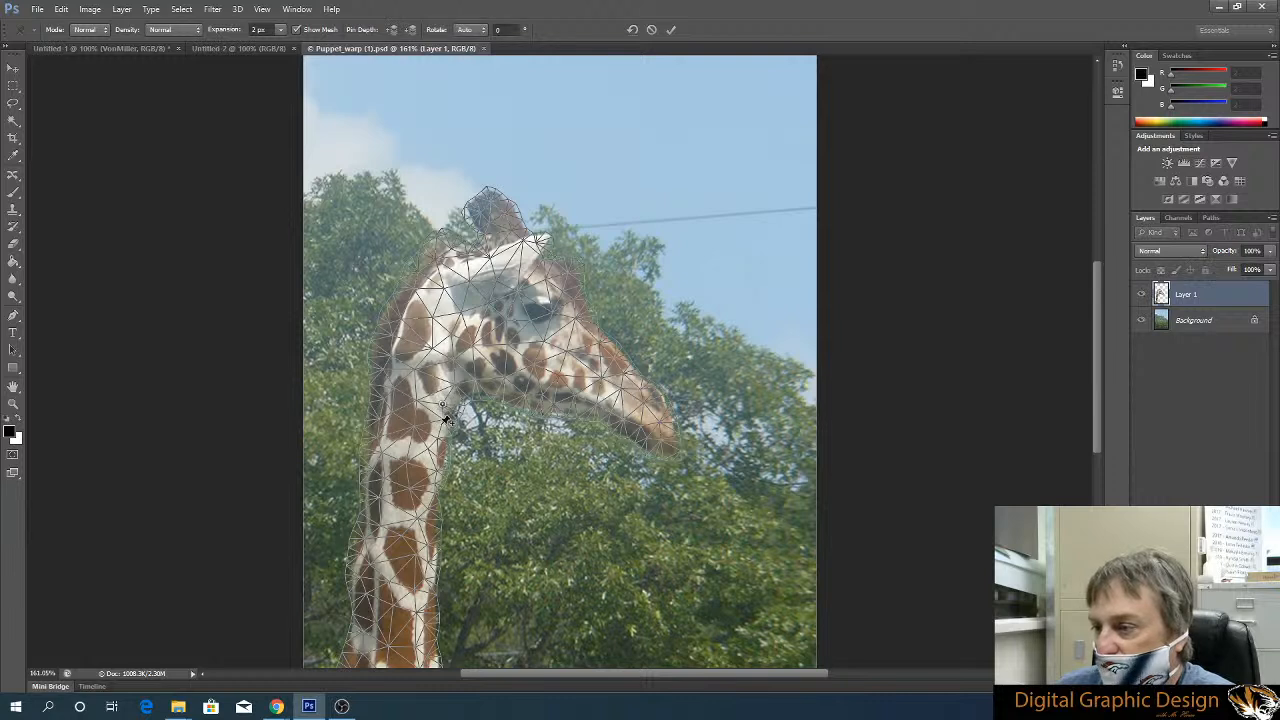
pyautogui.click(433, 437)
pyautogui.click(435, 467)
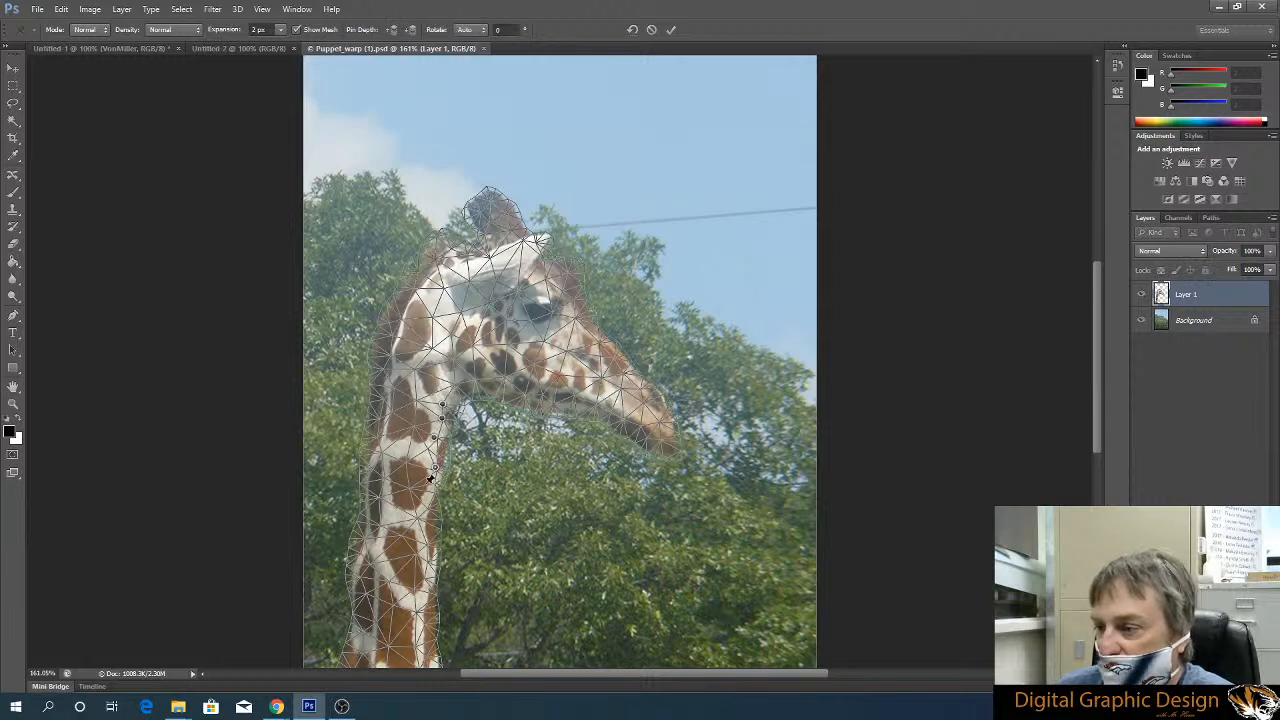
pyautogui.click(410, 486)
pyautogui.click(416, 517)
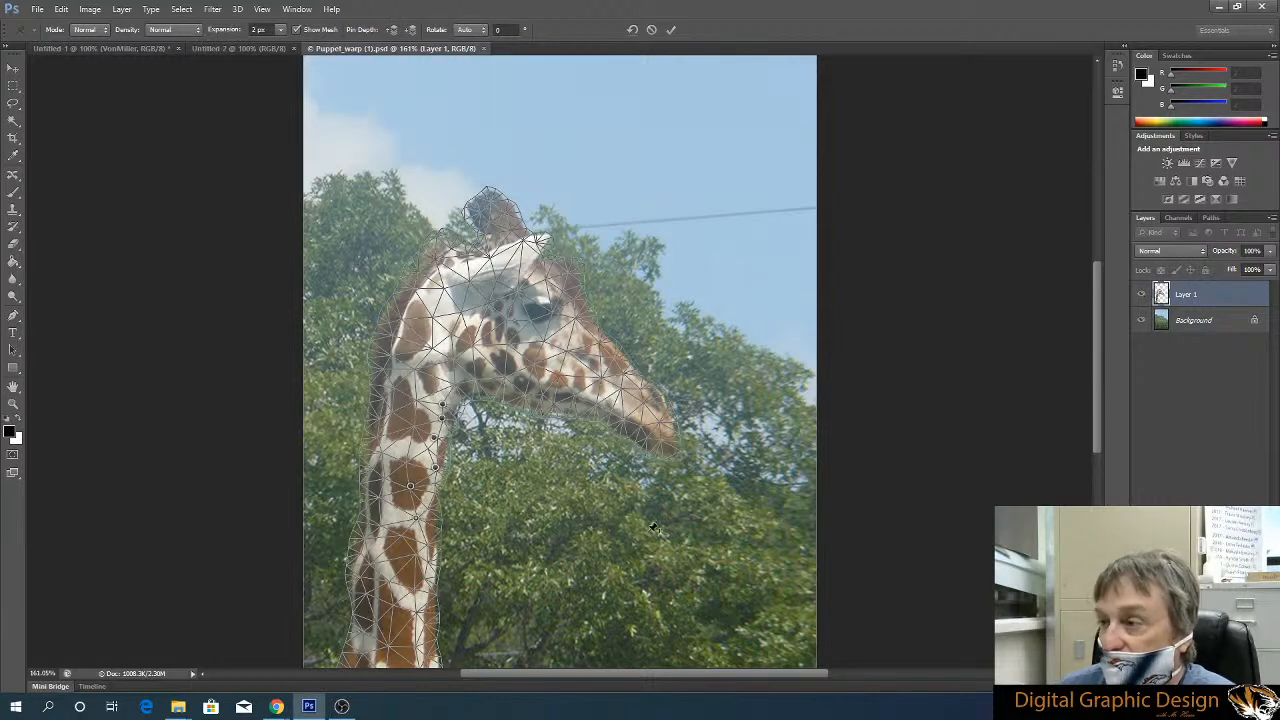
pyautogui.moveTo(494, 292); pyautogui.dragTo(533, 255)
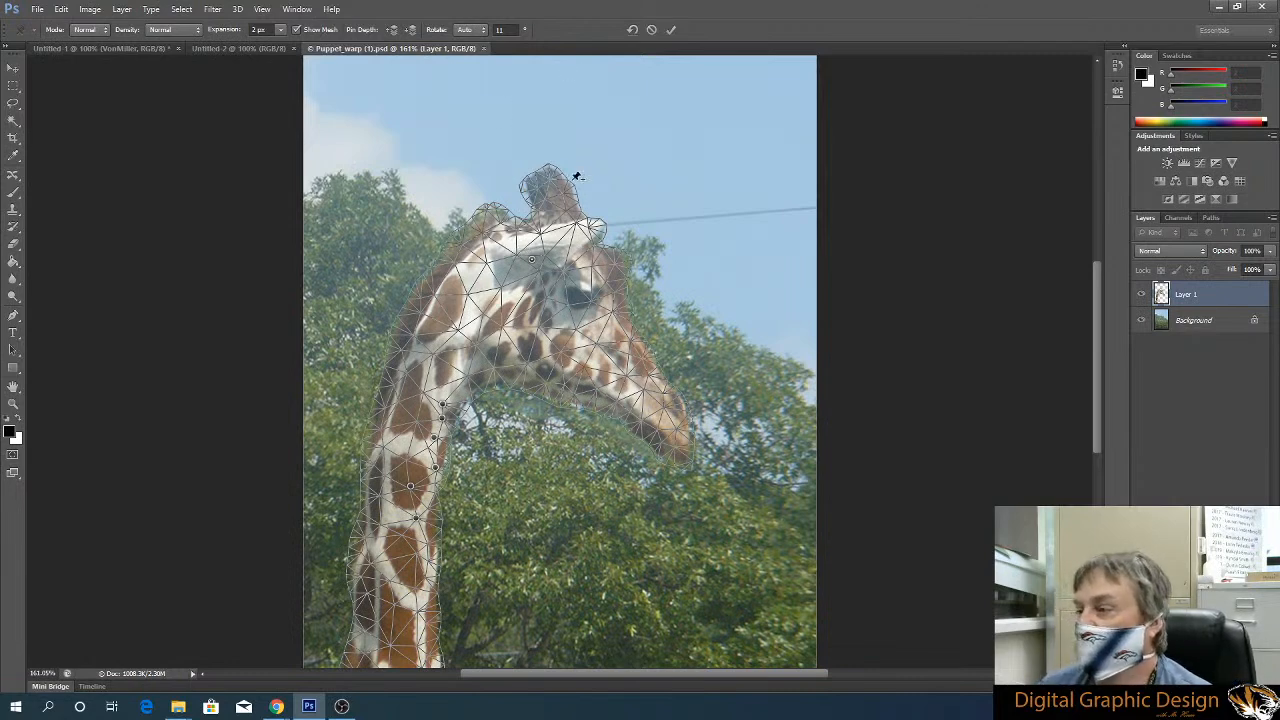
pyautogui.click(671, 30)
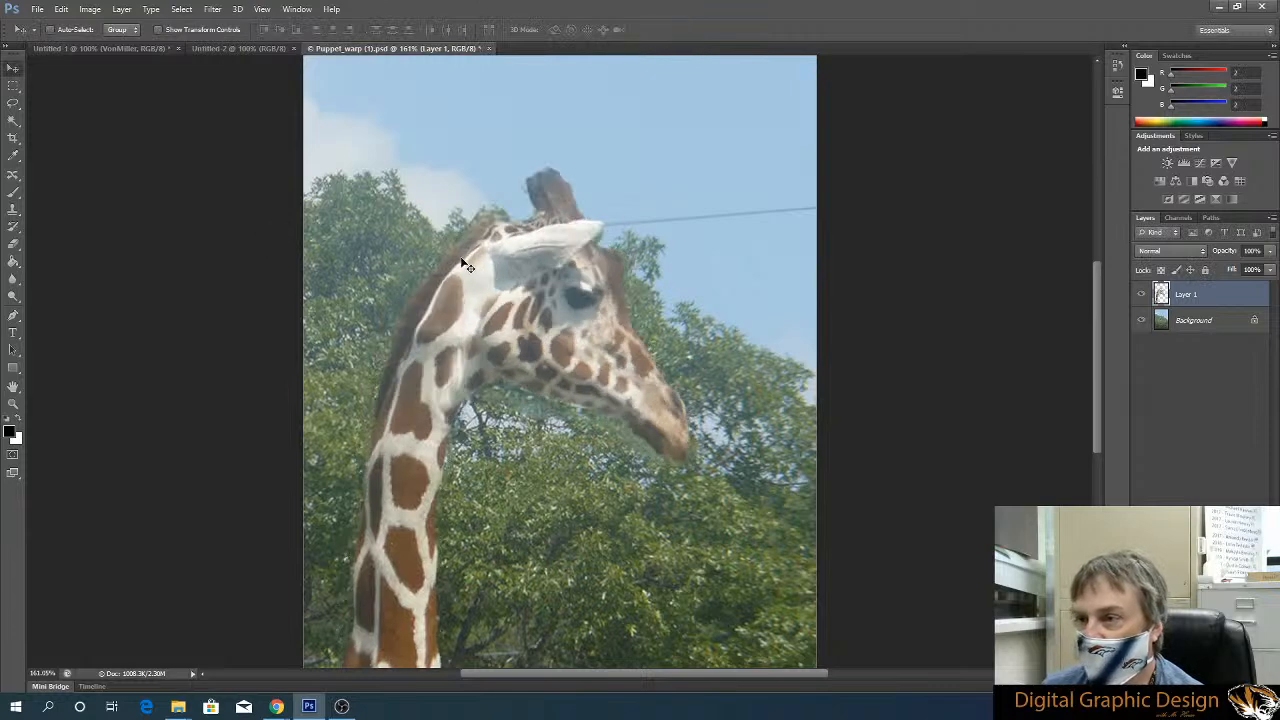
# Export the warped giraffe image for the web as PNG-24 and save it to the Desktop
pyautogui.click(46, 11)
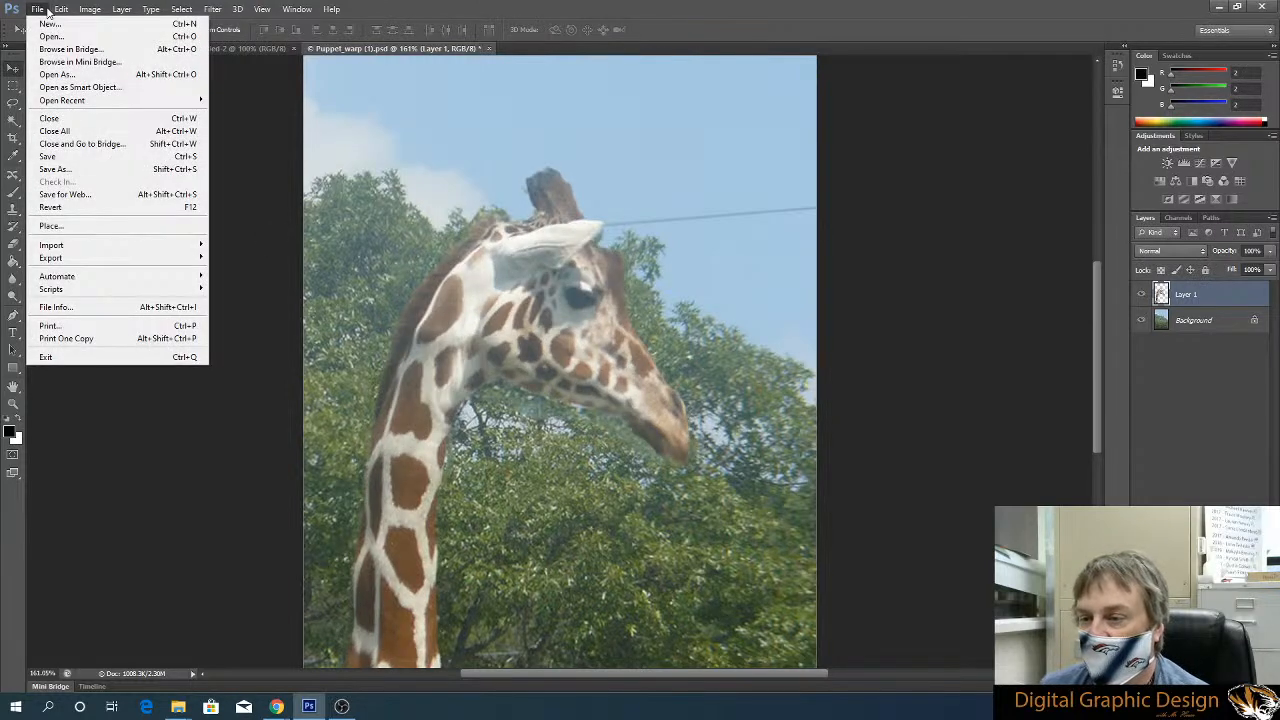
pyautogui.click(82, 196)
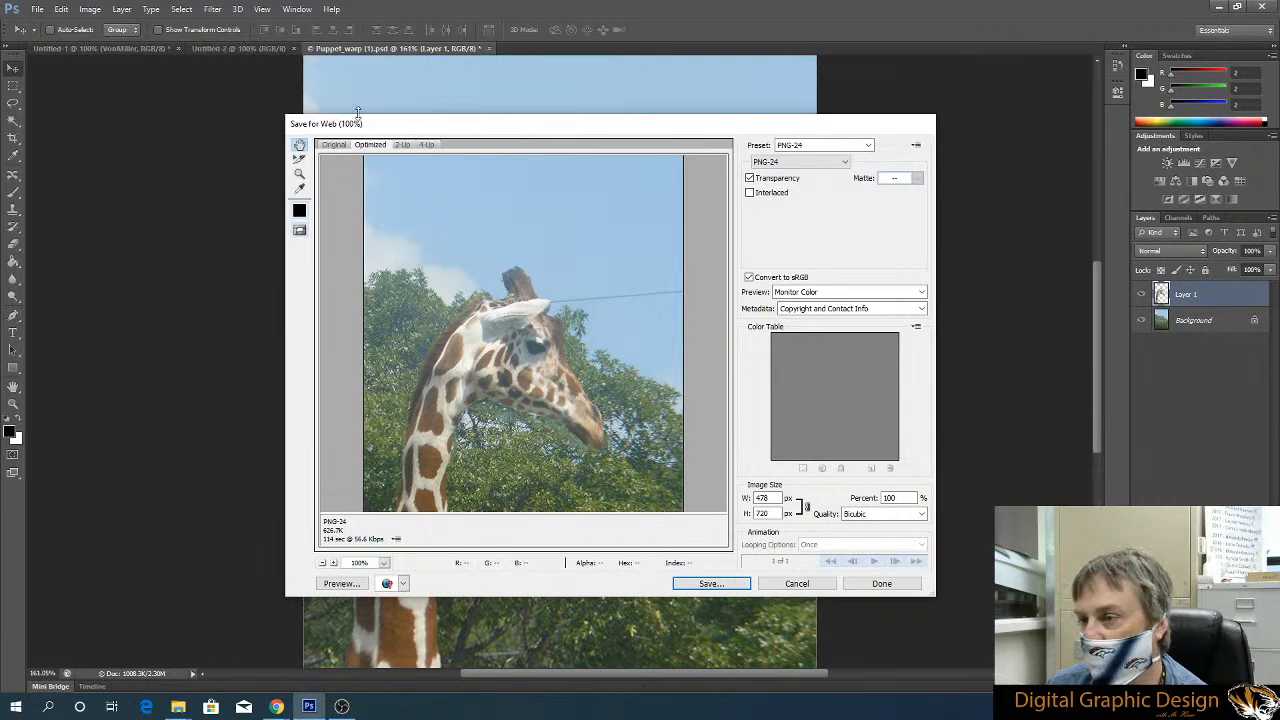
pyautogui.click(838, 162)
pyautogui.click(838, 162)
pyautogui.click(838, 163)
pyautogui.click(800, 199)
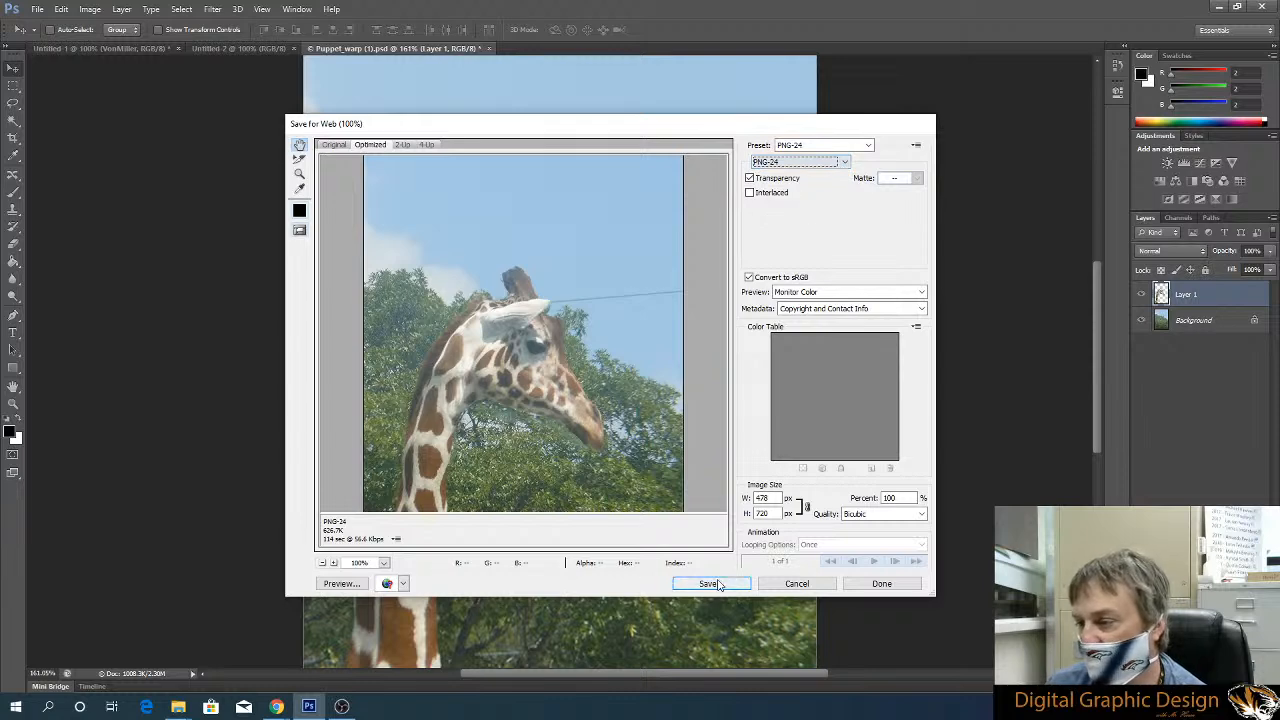
pyautogui.click(717, 585)
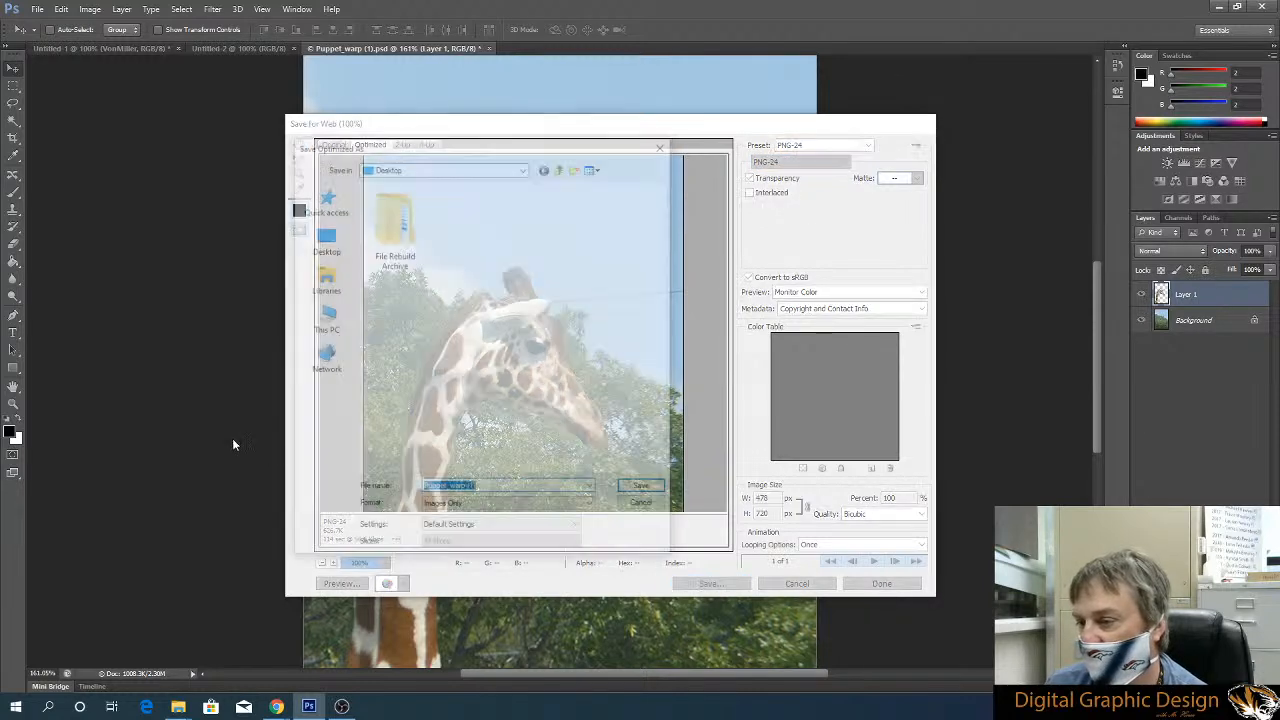
pyautogui.click(640, 489)
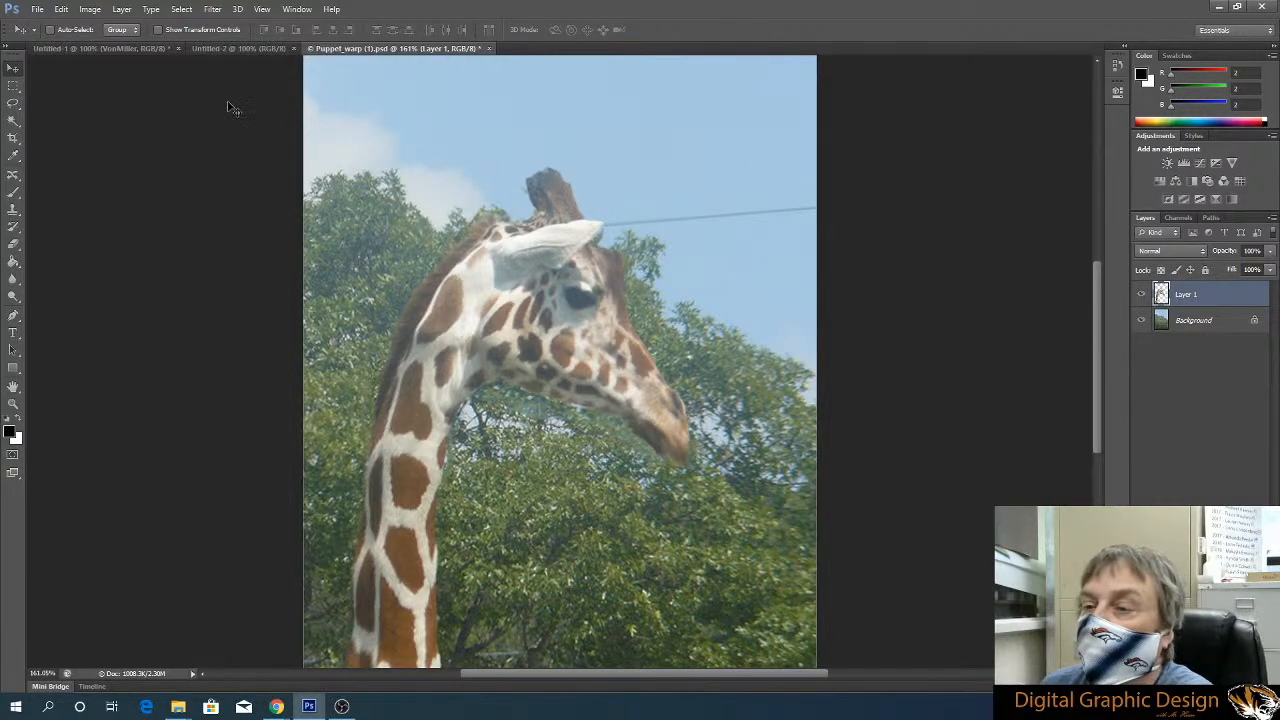
# Switch to the course page in Chrome and publish Group Instruction - Spot Healing Brush in the Unit 02 - Photoshop folder
pyautogui.moveTo(283, 706)
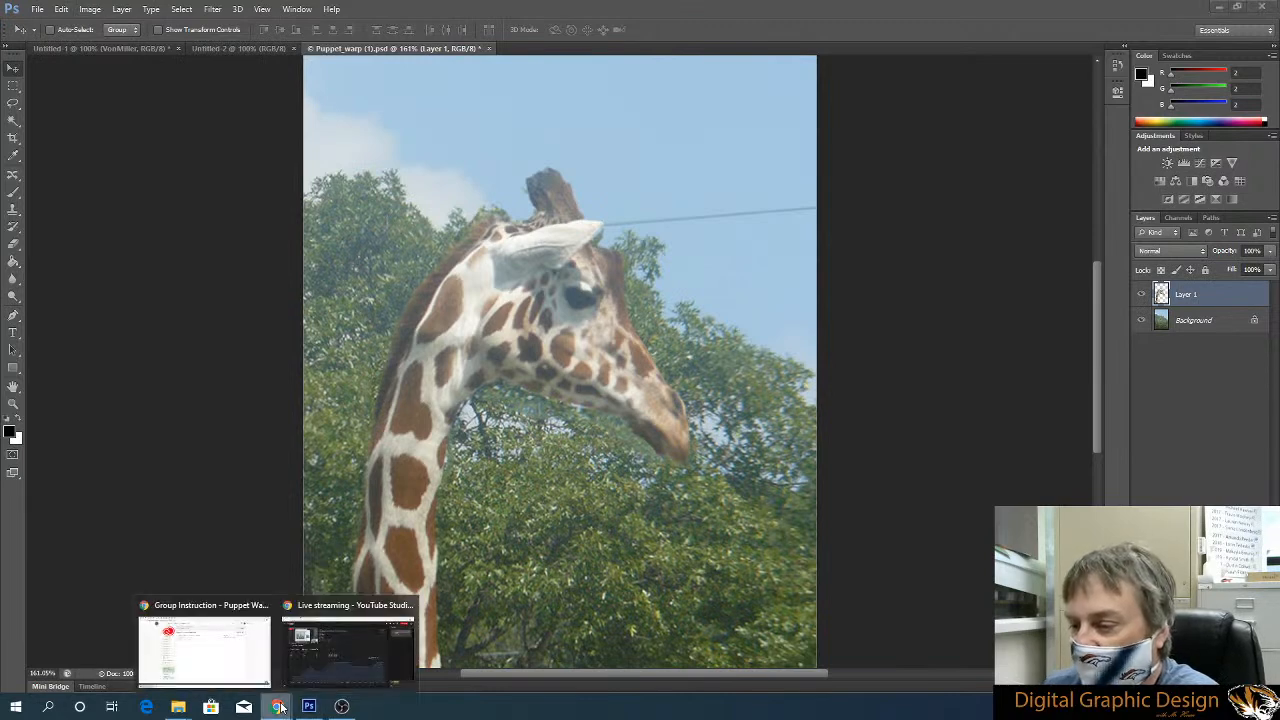
pyautogui.click(205, 645)
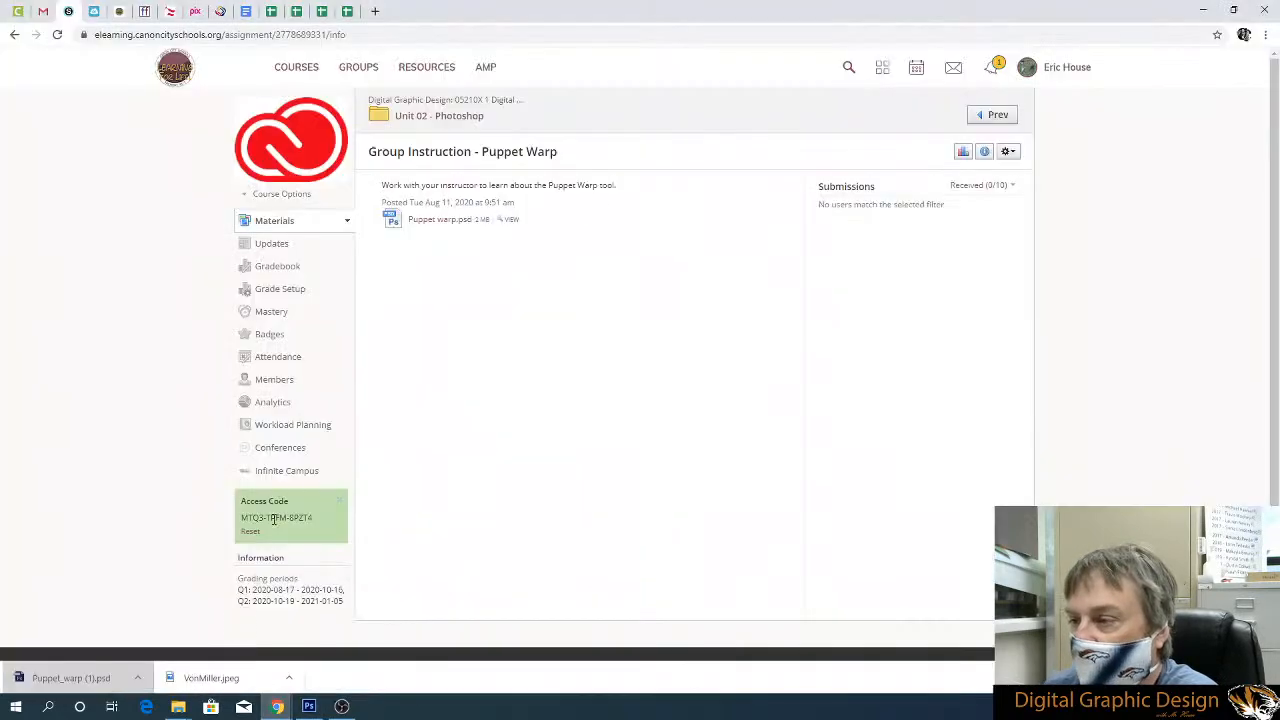
pyautogui.click(440, 115)
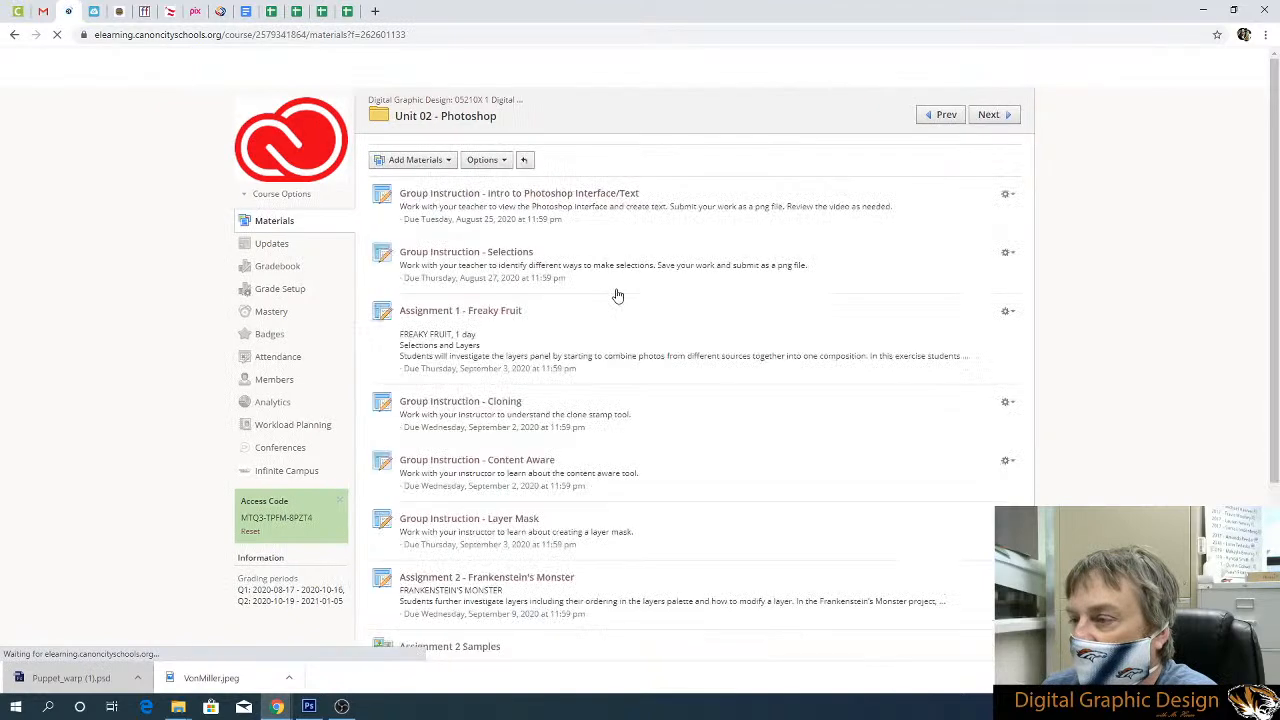
pyautogui.scroll(-5, 617, 294)
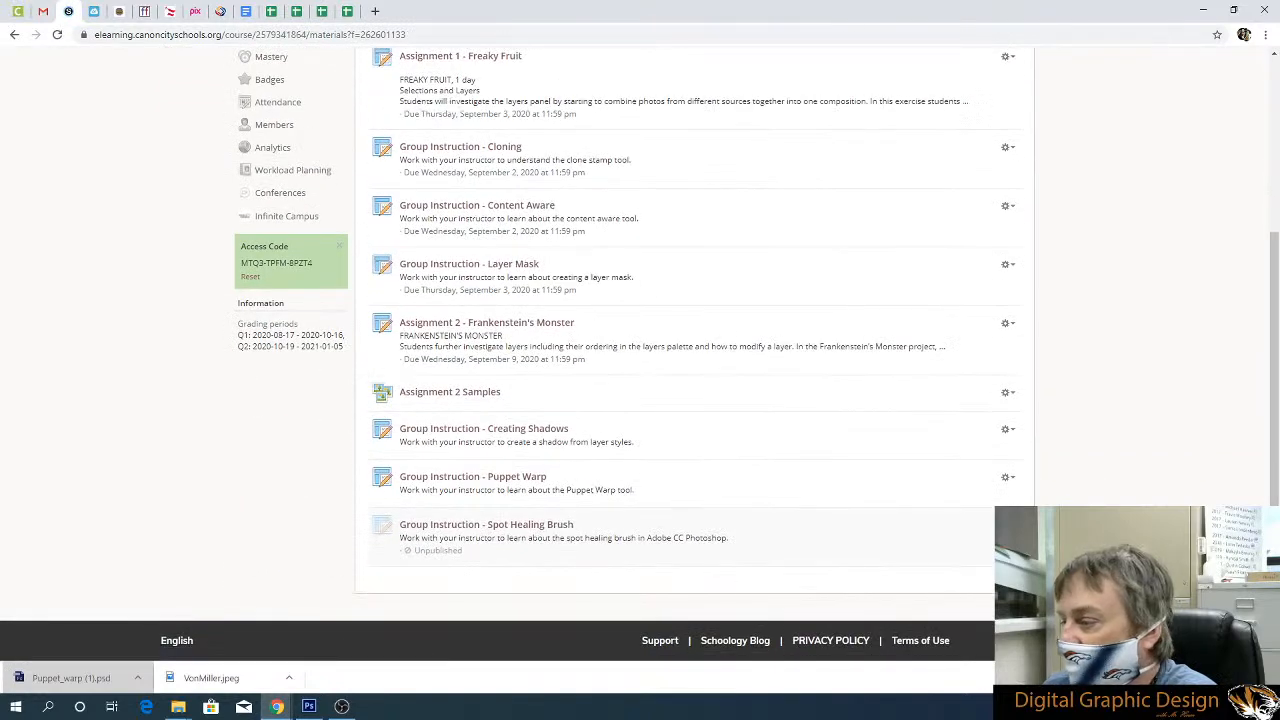
pyautogui.click(1008, 525)
pyautogui.click(948, 563)
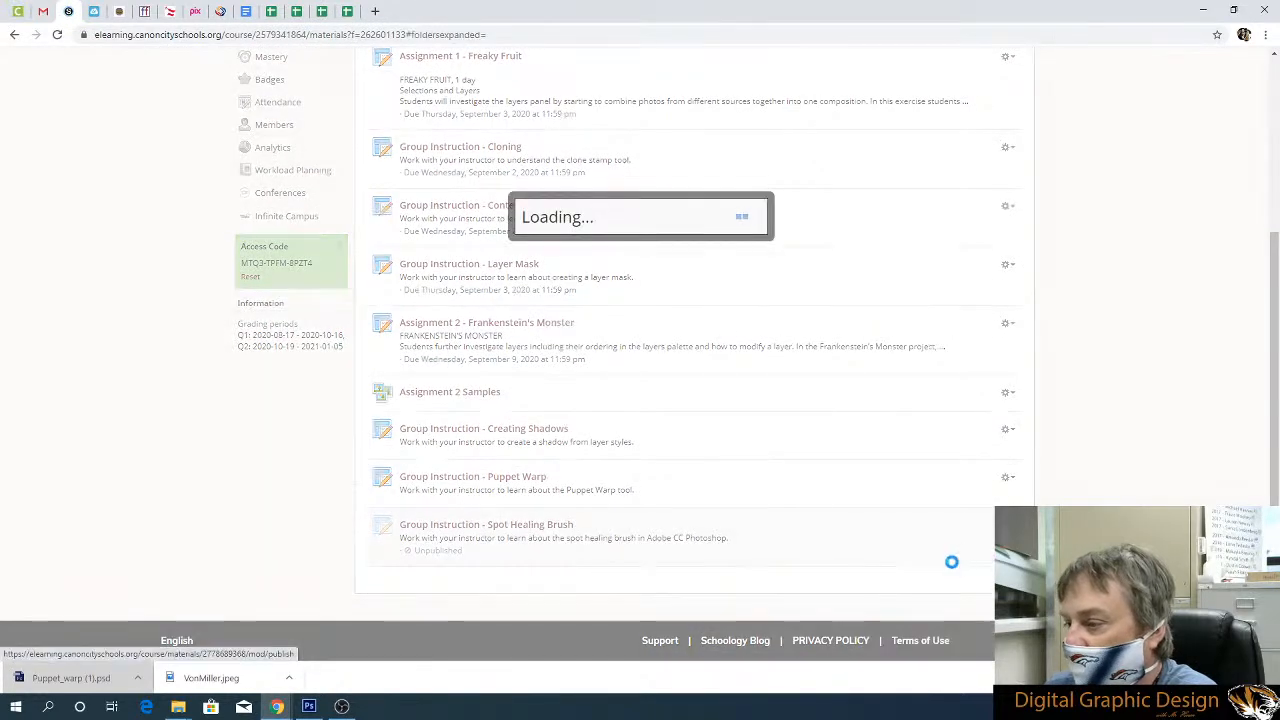
pyautogui.click(619, 262)
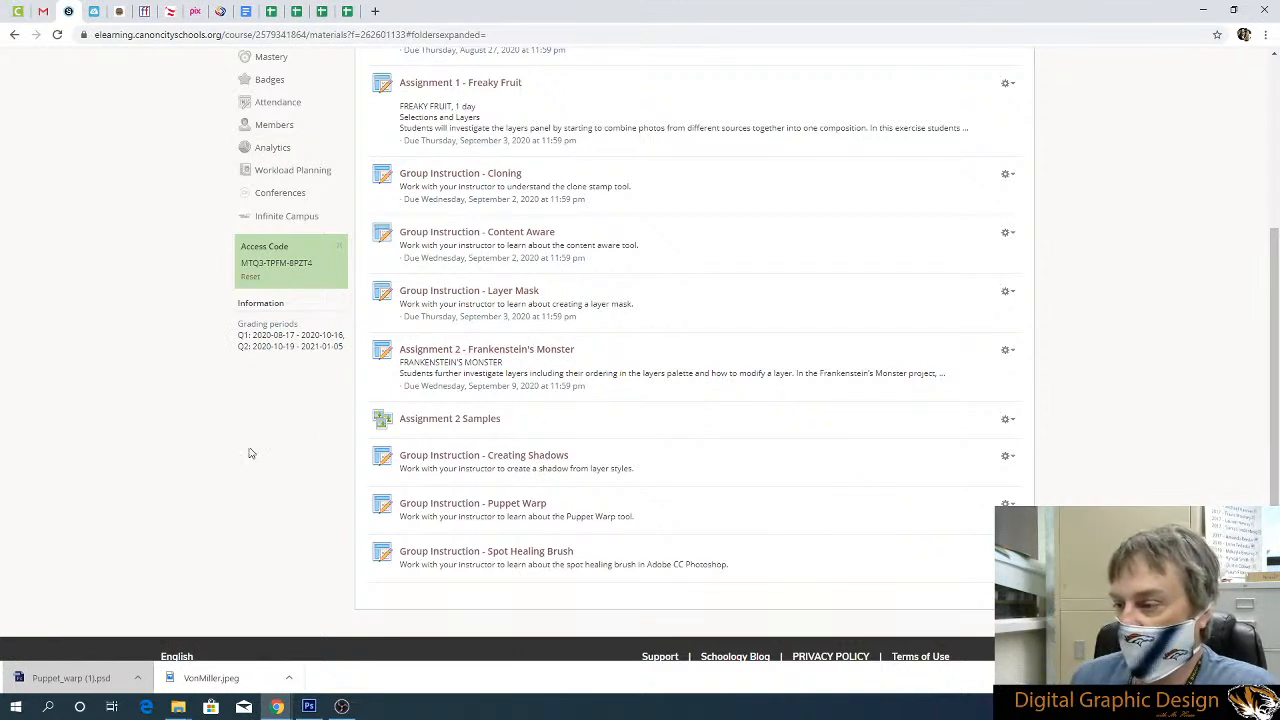
# Download the Bluebonnets image from the Group Instruction - Spot Healing Brush lesson
pyautogui.click(507, 556)
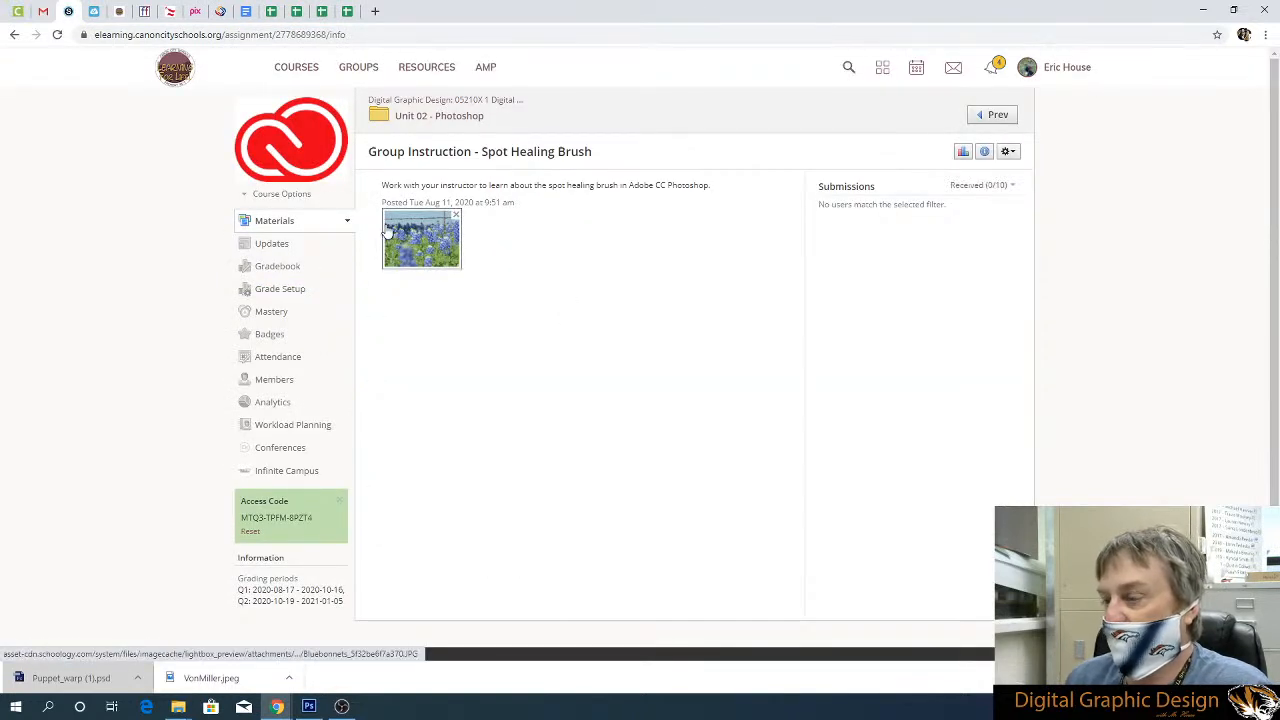
pyautogui.click(433, 233)
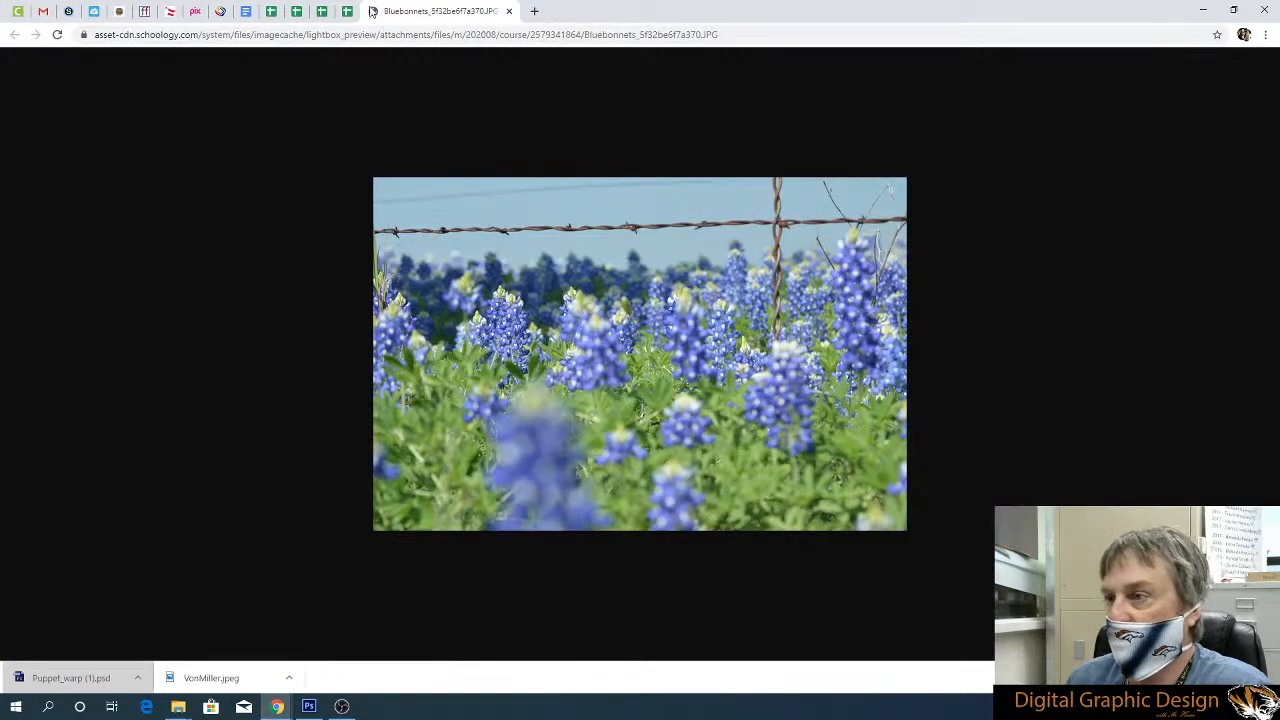
pyautogui.click(70, 11)
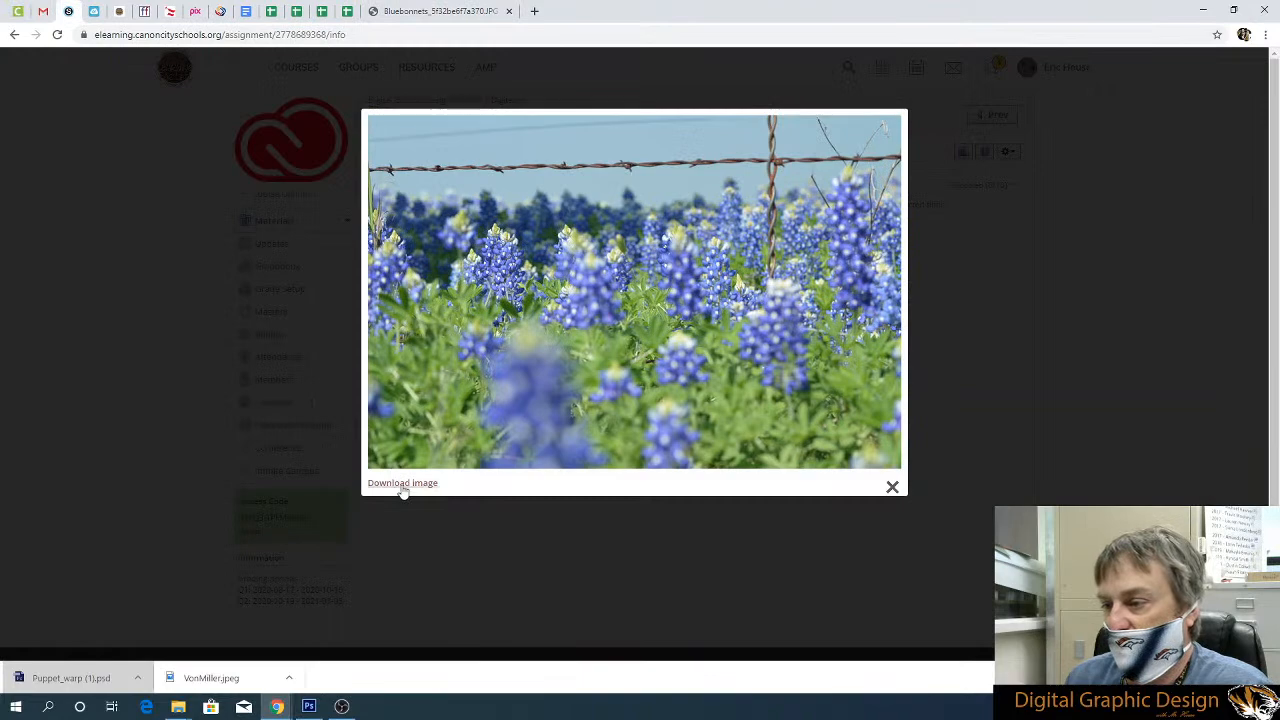
pyautogui.click(400, 488)
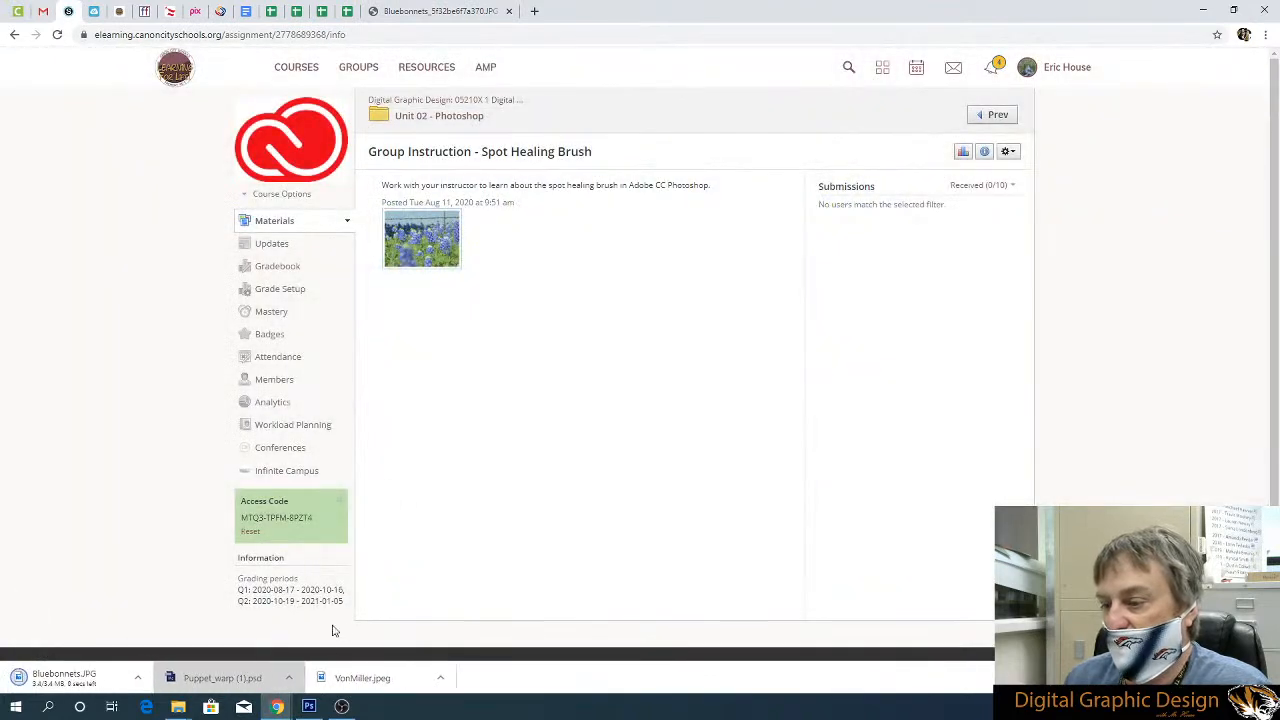
# Switch to Photoshop and open the Bluebonnets image from the Downloads folder
pyautogui.click(309, 706)
pyautogui.click(37, 9)
pyautogui.click(50, 38)
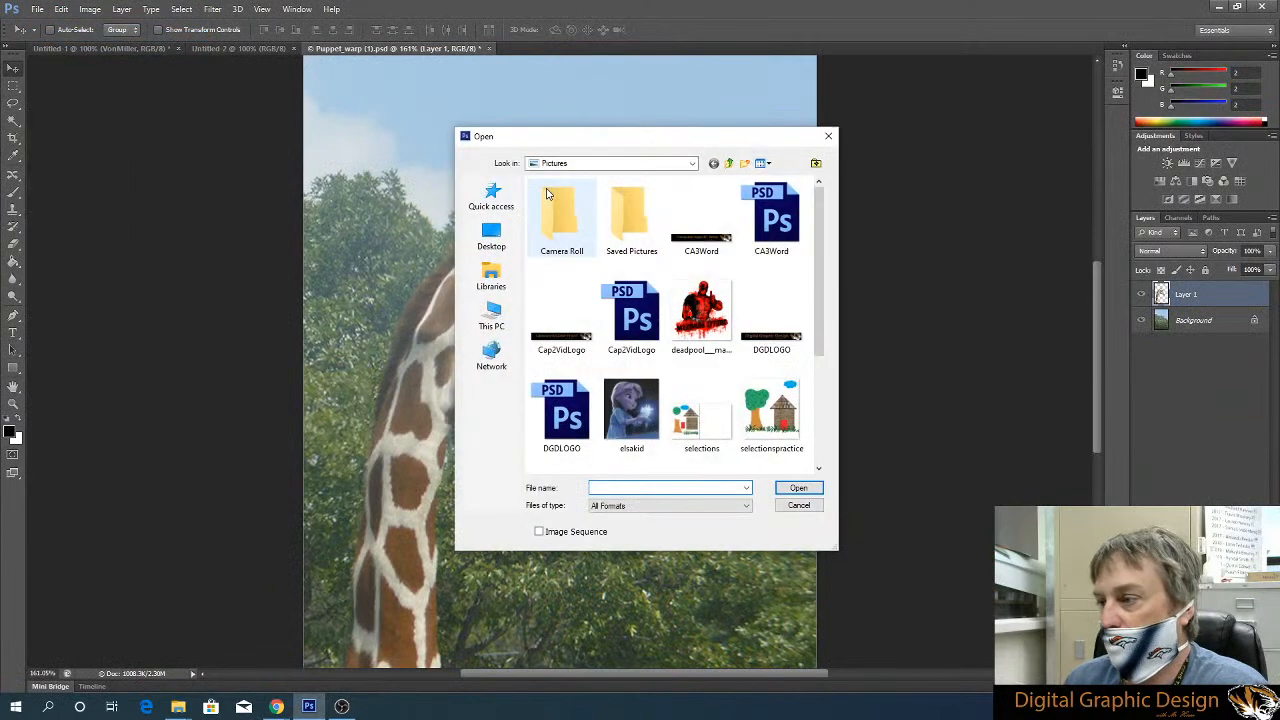
pyautogui.scroll(-3, 772, 215)
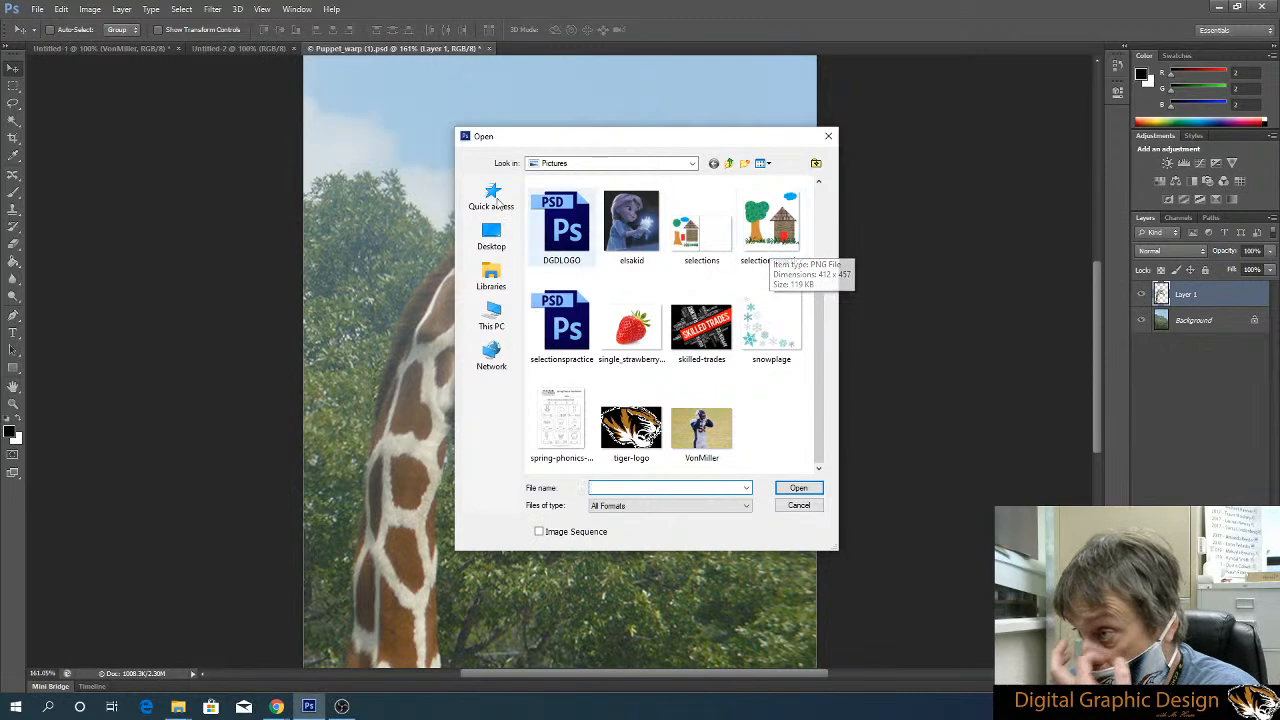
pyautogui.click(491, 276)
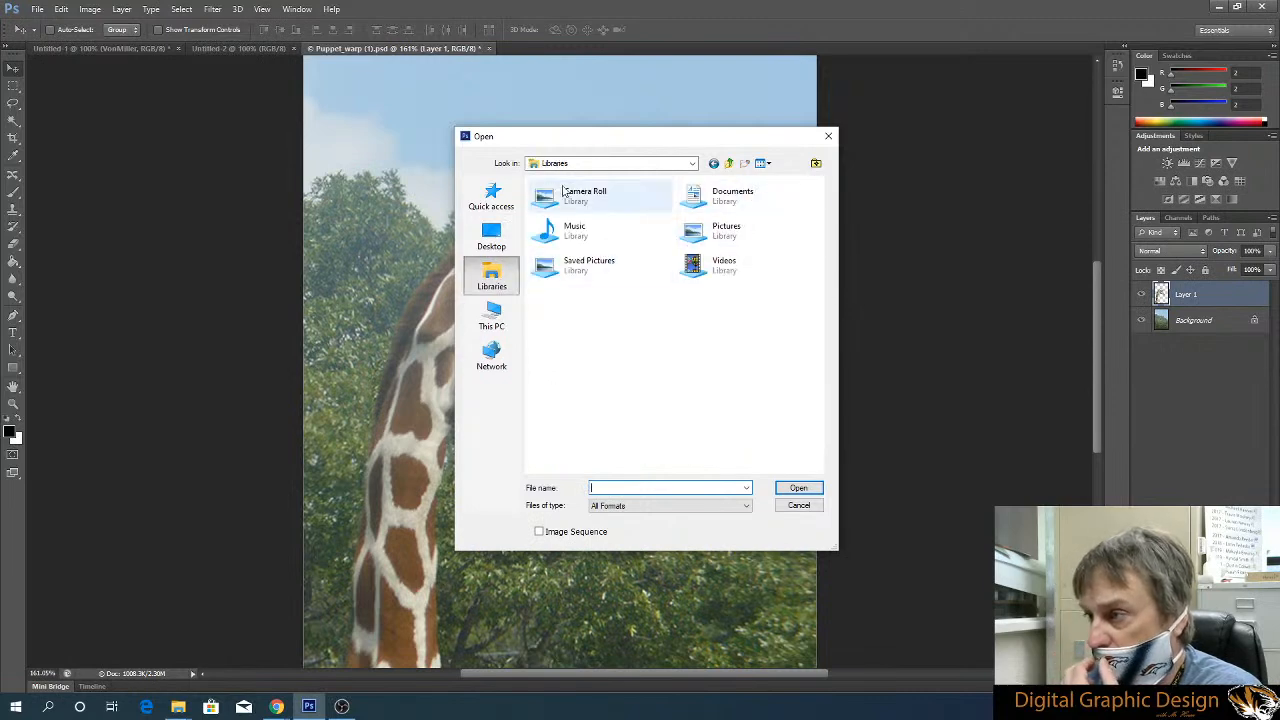
pyautogui.click(491, 197)
pyautogui.doubleClick(600, 243)
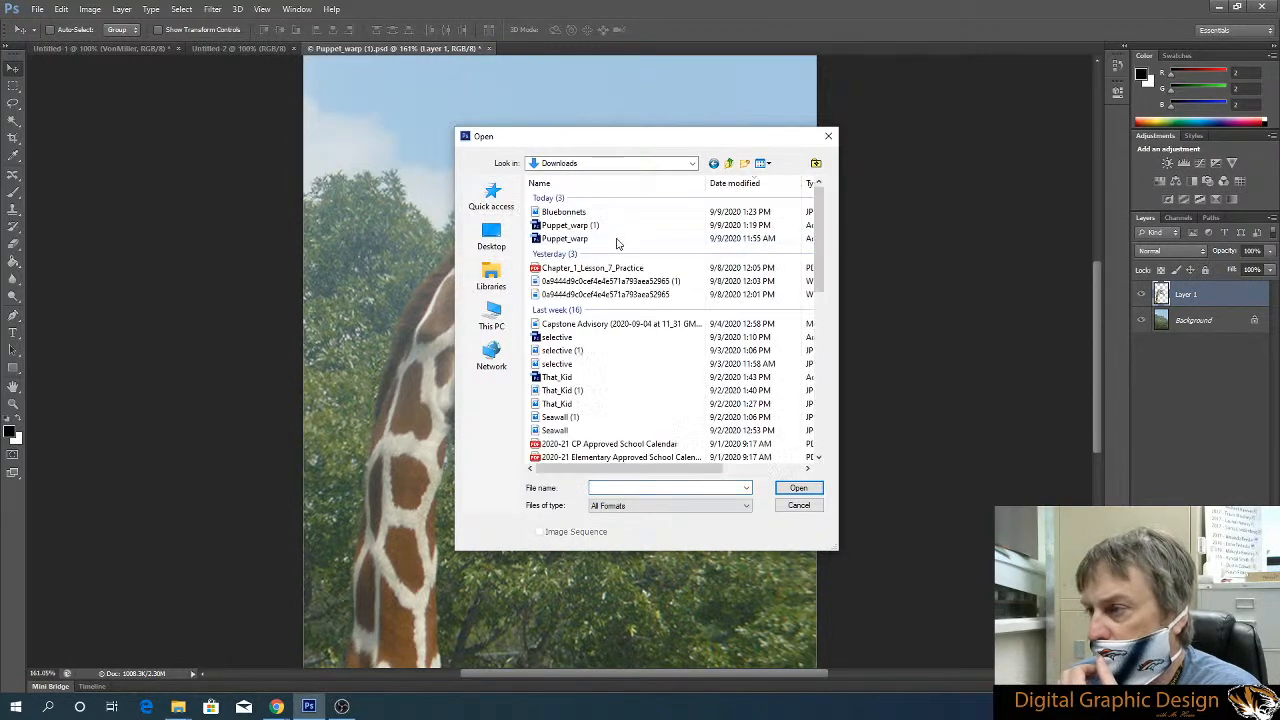
pyautogui.click(640, 212)
pyautogui.click(800, 488)
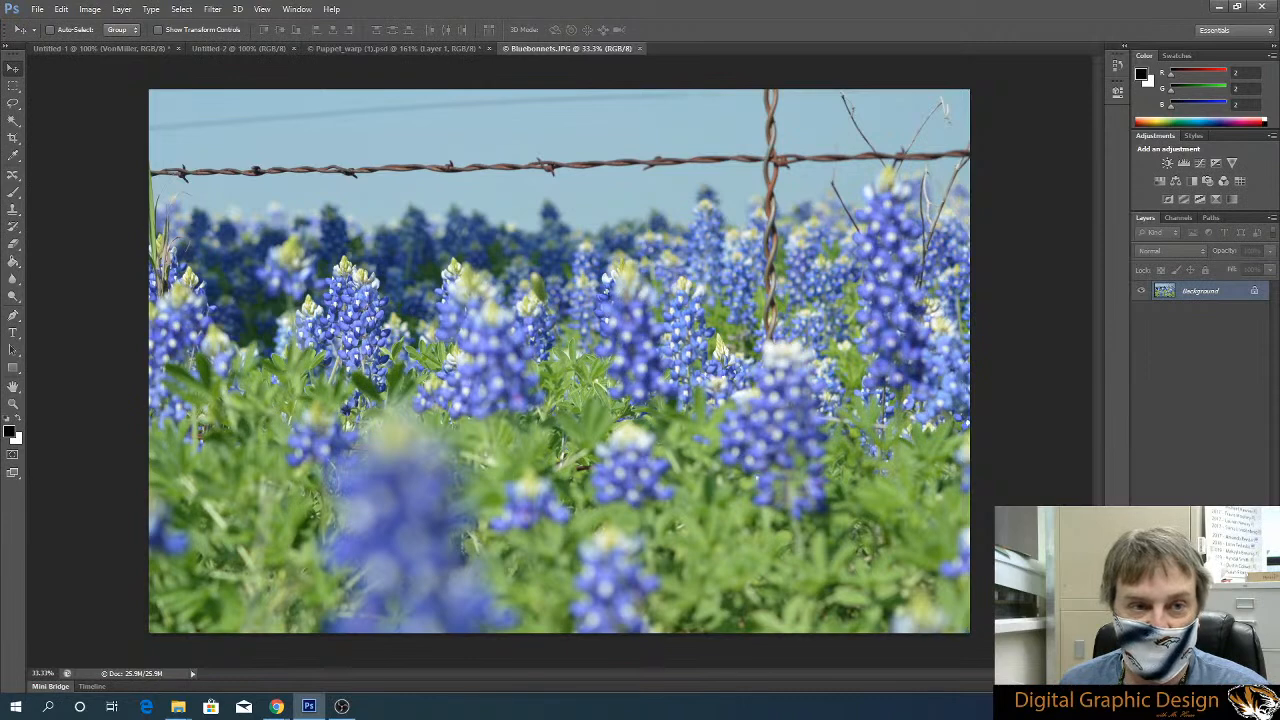
pyautogui.click(276, 706)
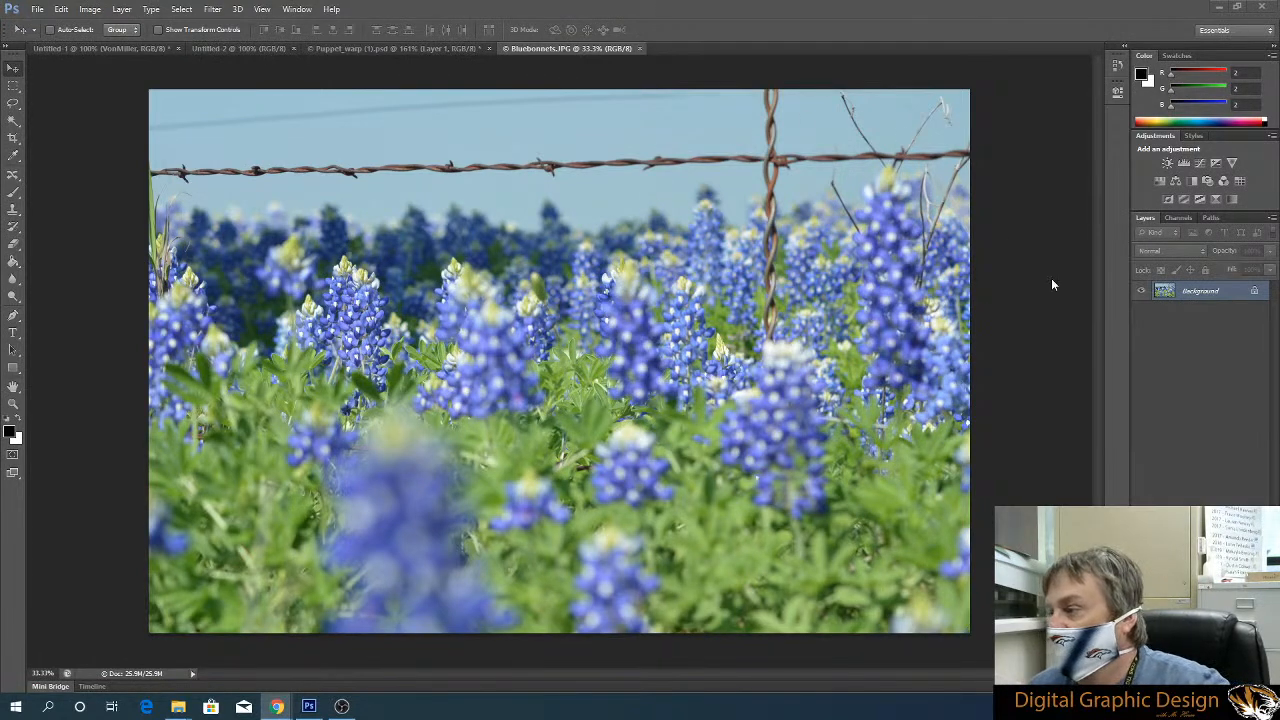
# Convert the locked Background of the Bluebonnets image into an editable layer named Layer 0
pyautogui.click(1256, 293)
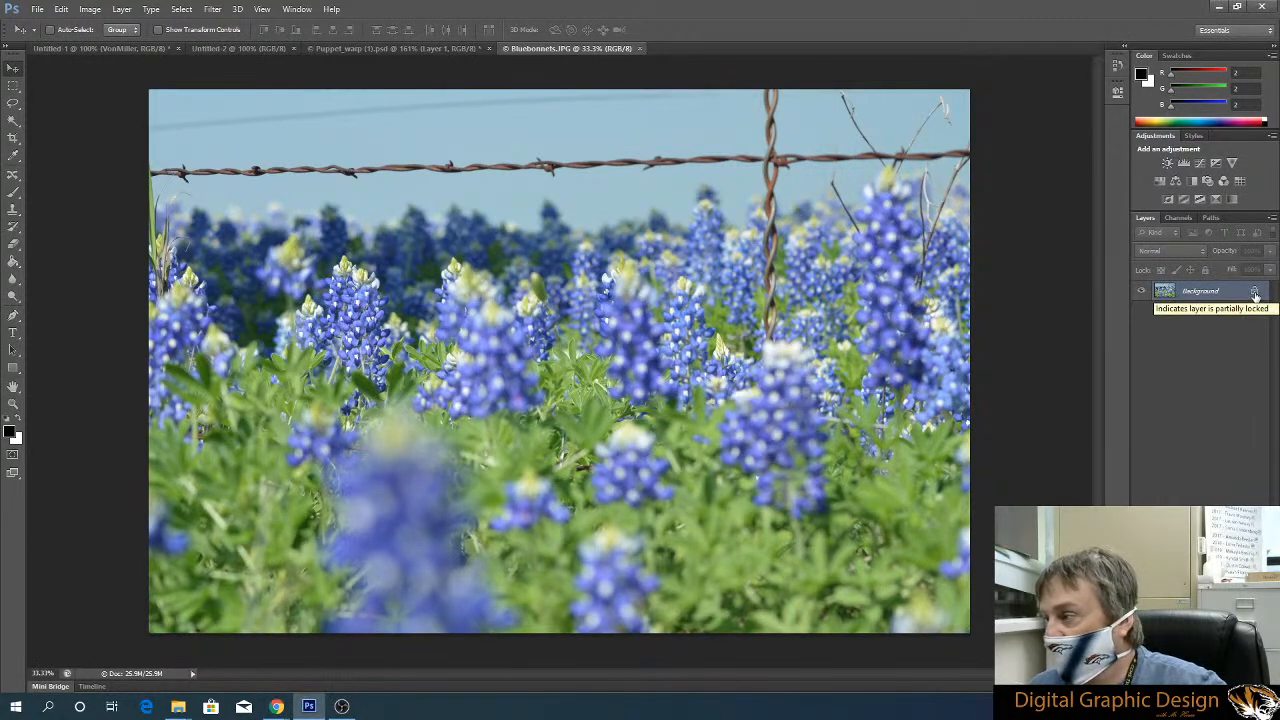
pyautogui.doubleClick(1255, 293)
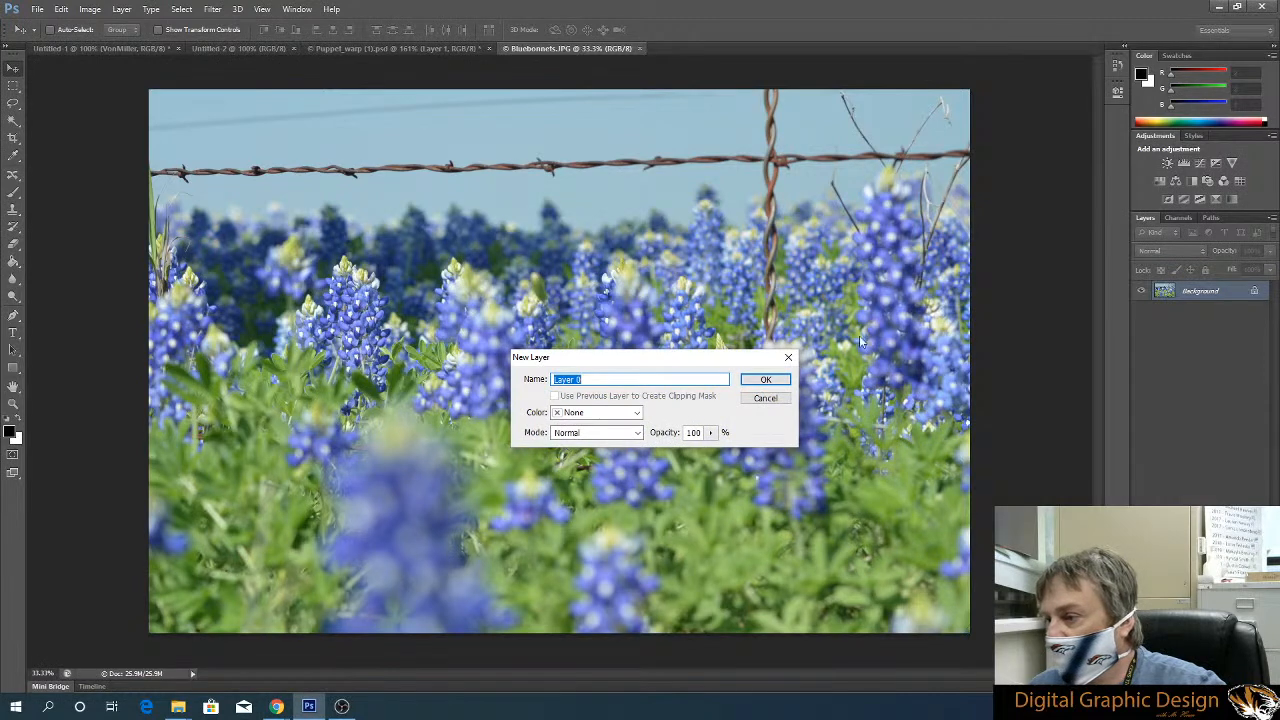
pyautogui.click(765, 380)
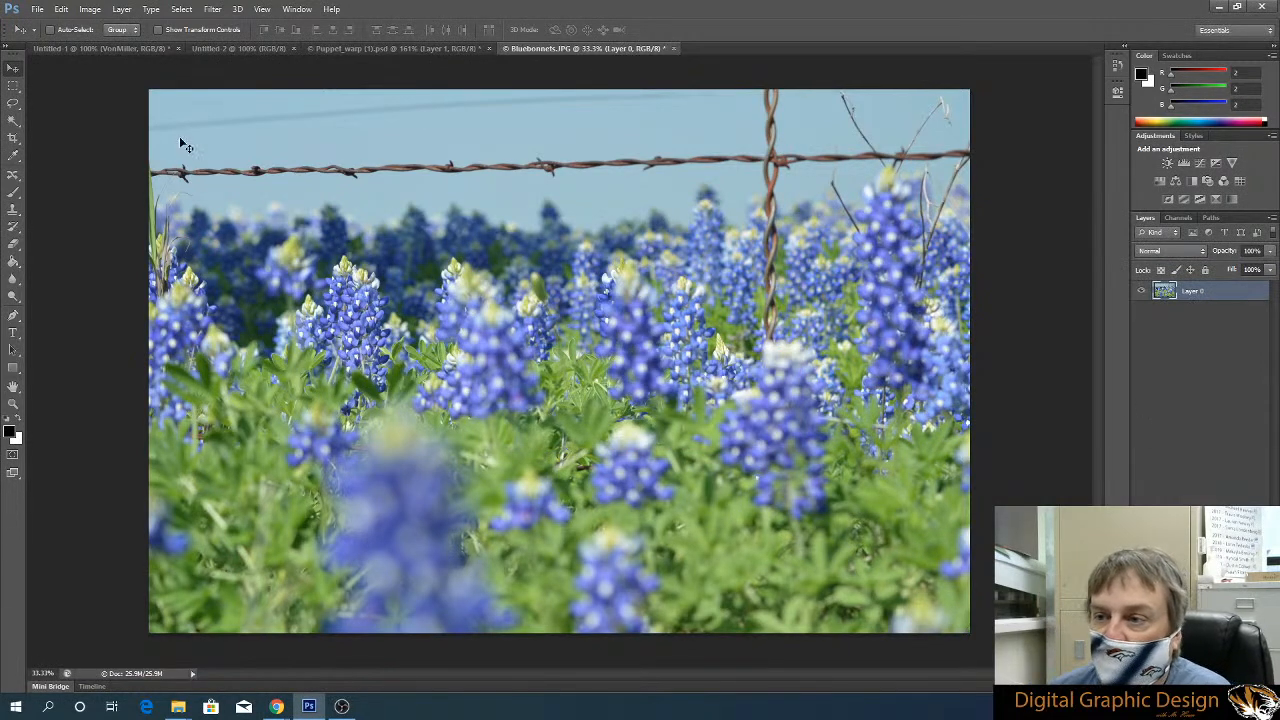
pyautogui.click(17, 216)
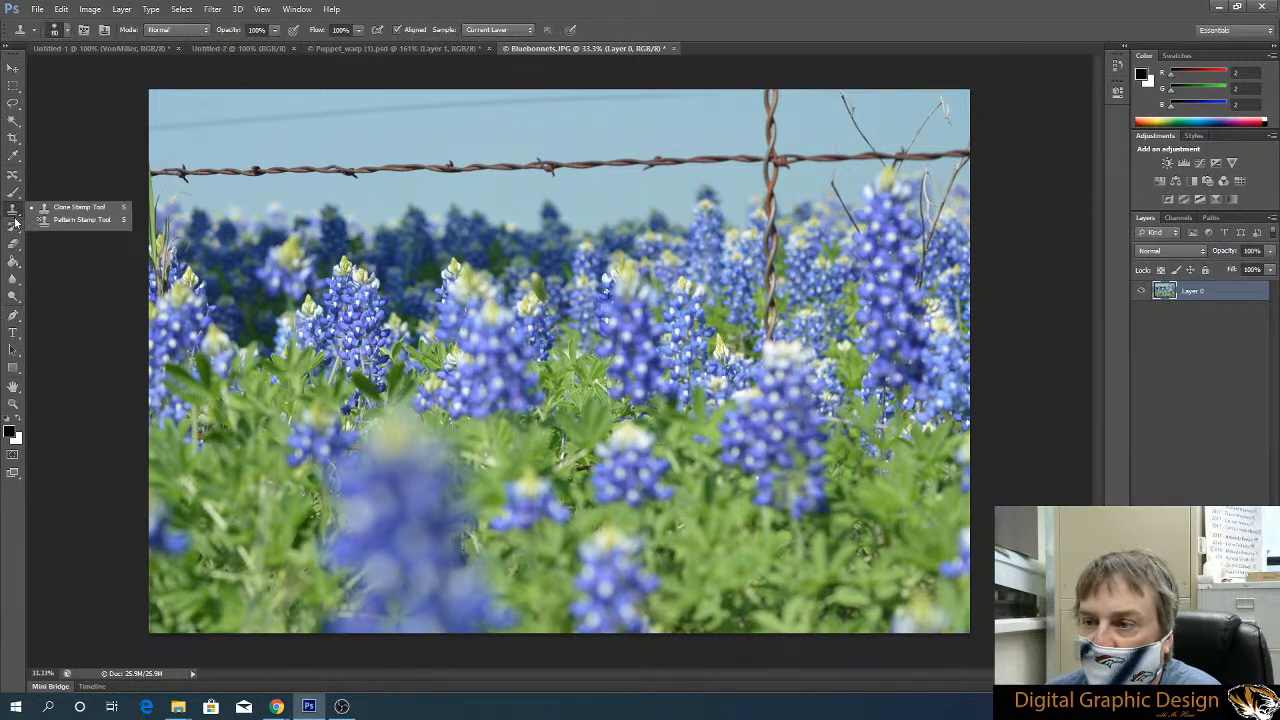
pyautogui.click(15, 244)
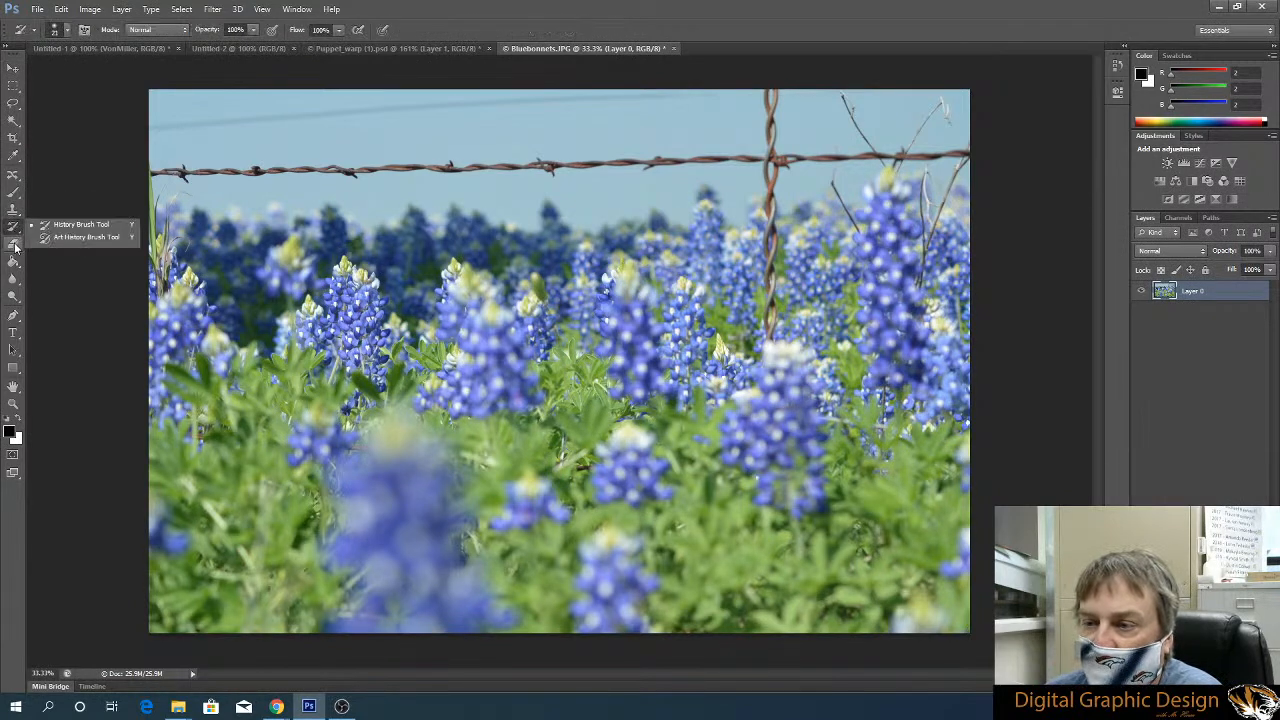
pyautogui.click(14, 244)
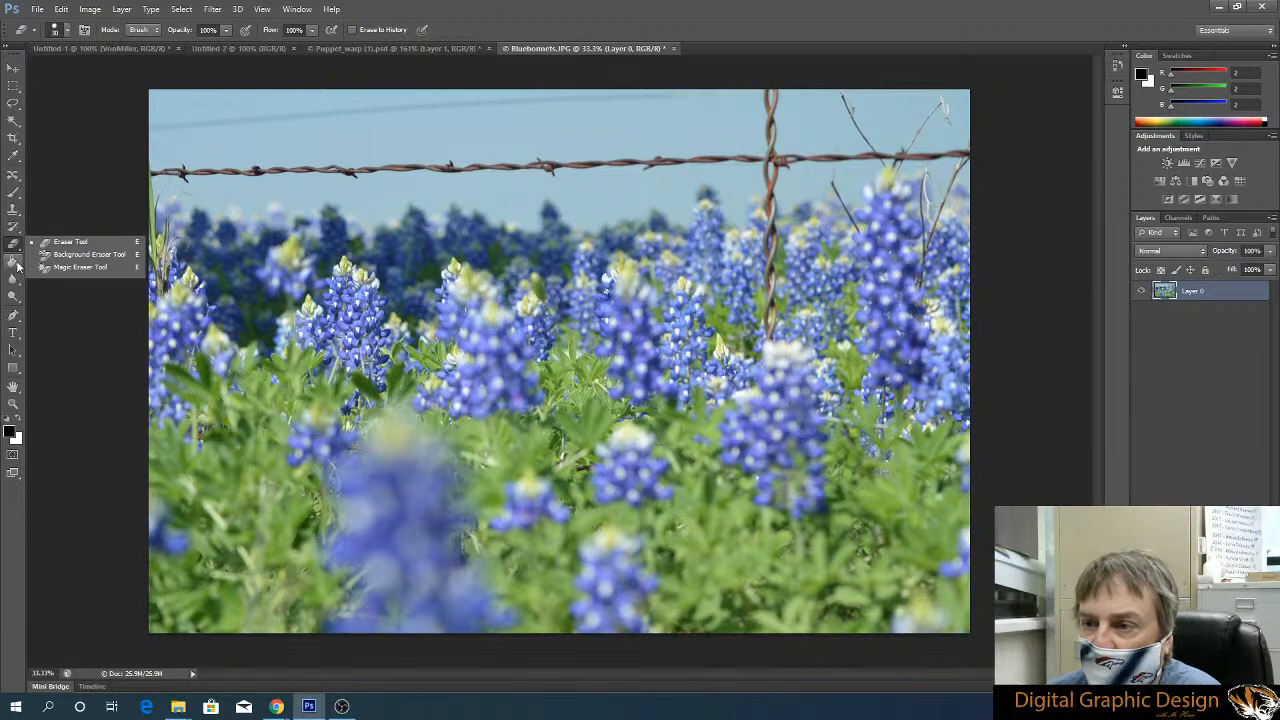
pyautogui.click(14, 262)
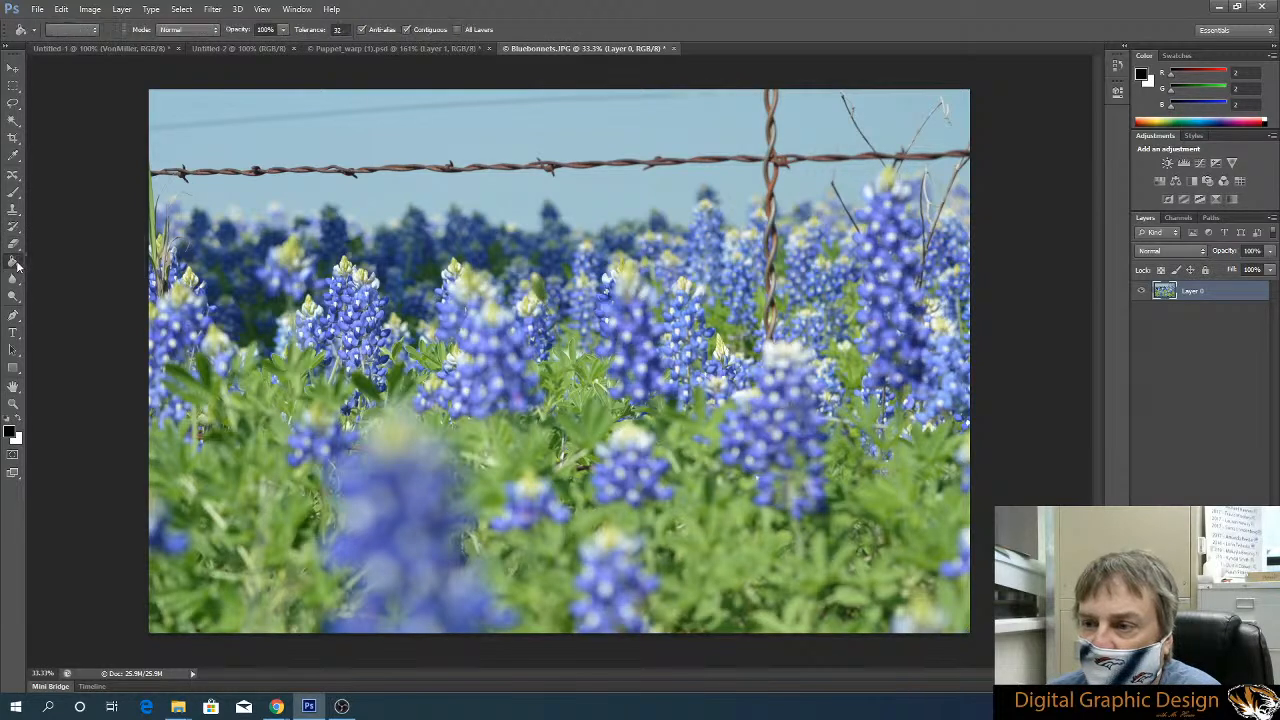
# Activate the Spot Healing Brush and set its brush size to 33 px
pyautogui.click(14, 176)
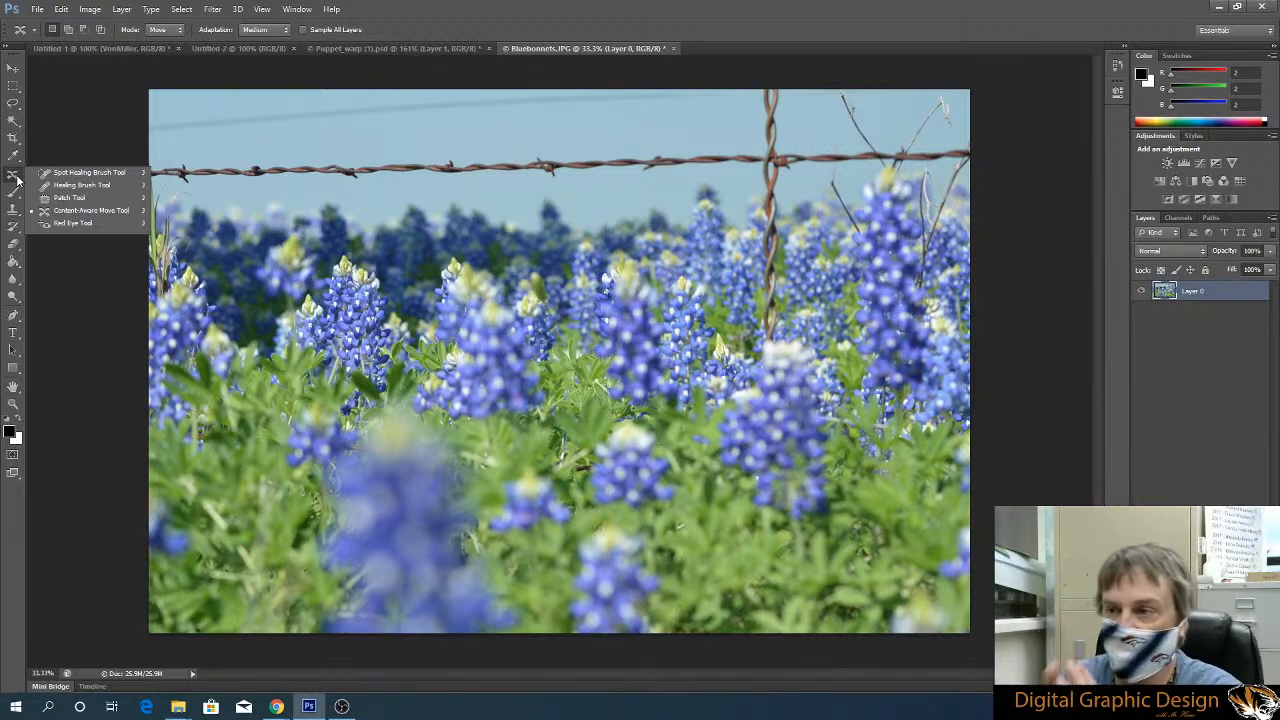
pyautogui.click(66, 175)
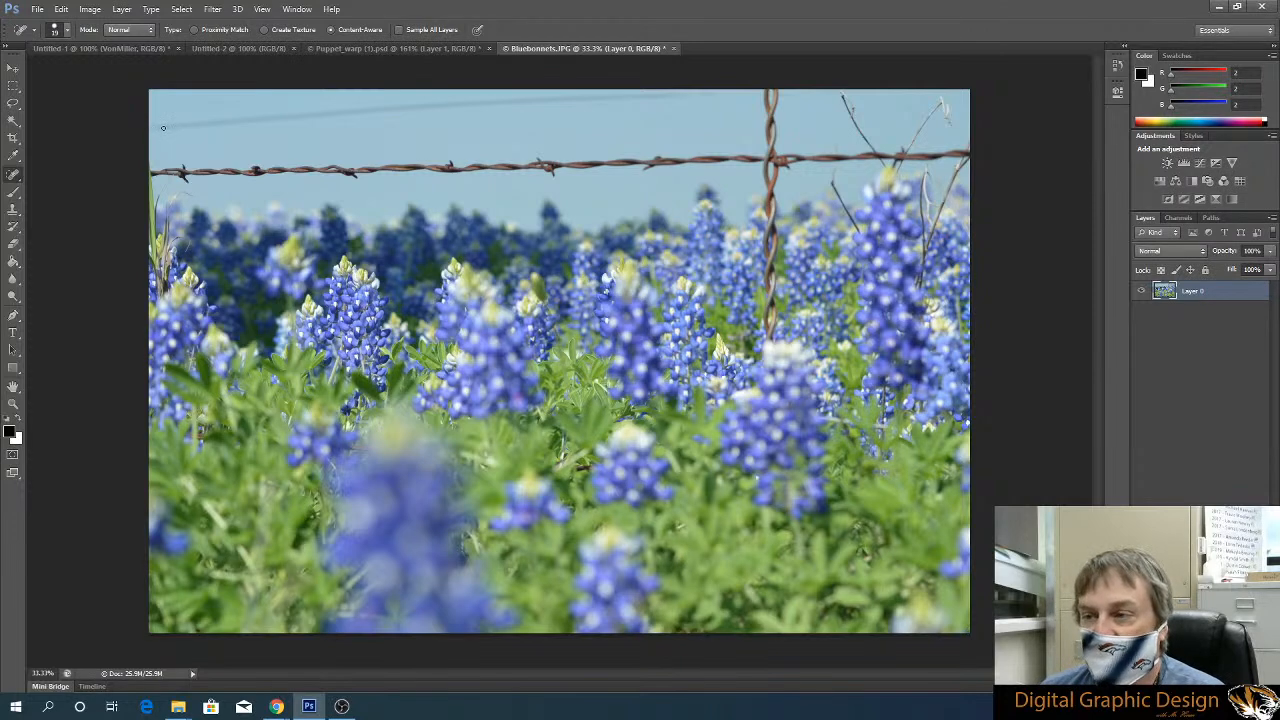
pyautogui.click(67, 29)
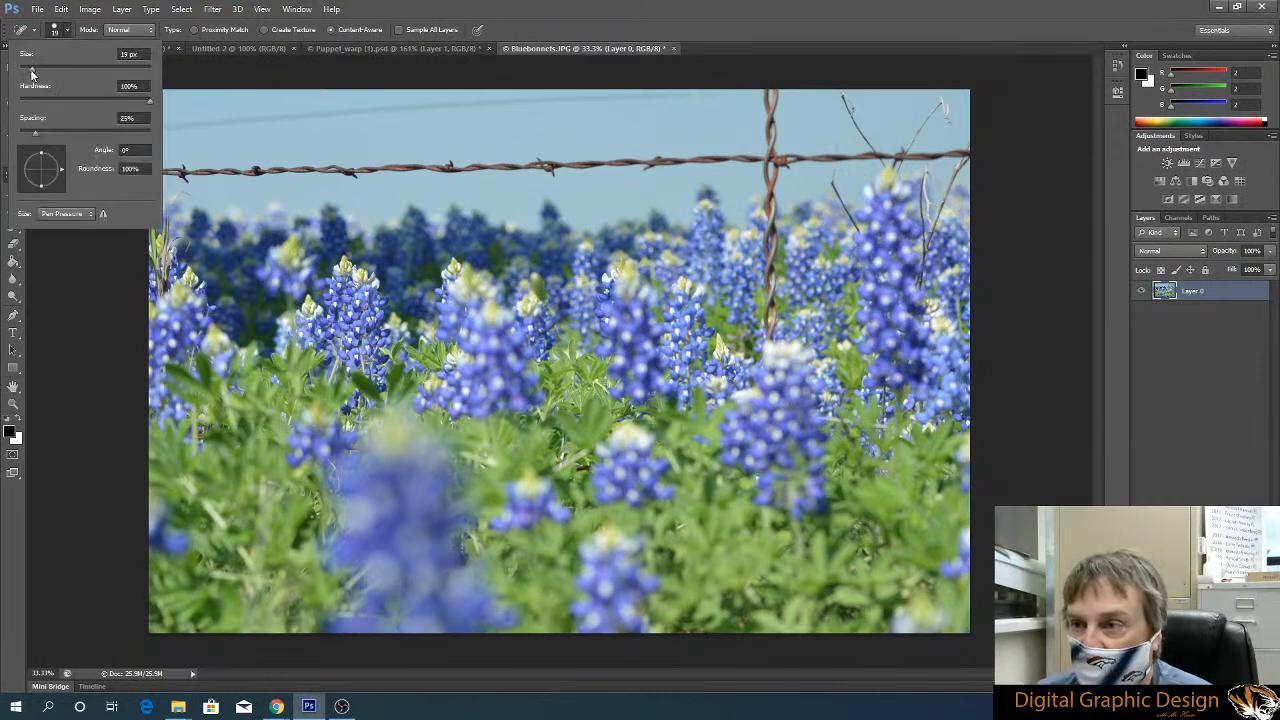
pyautogui.moveTo(33, 68); pyautogui.dragTo(36, 68)
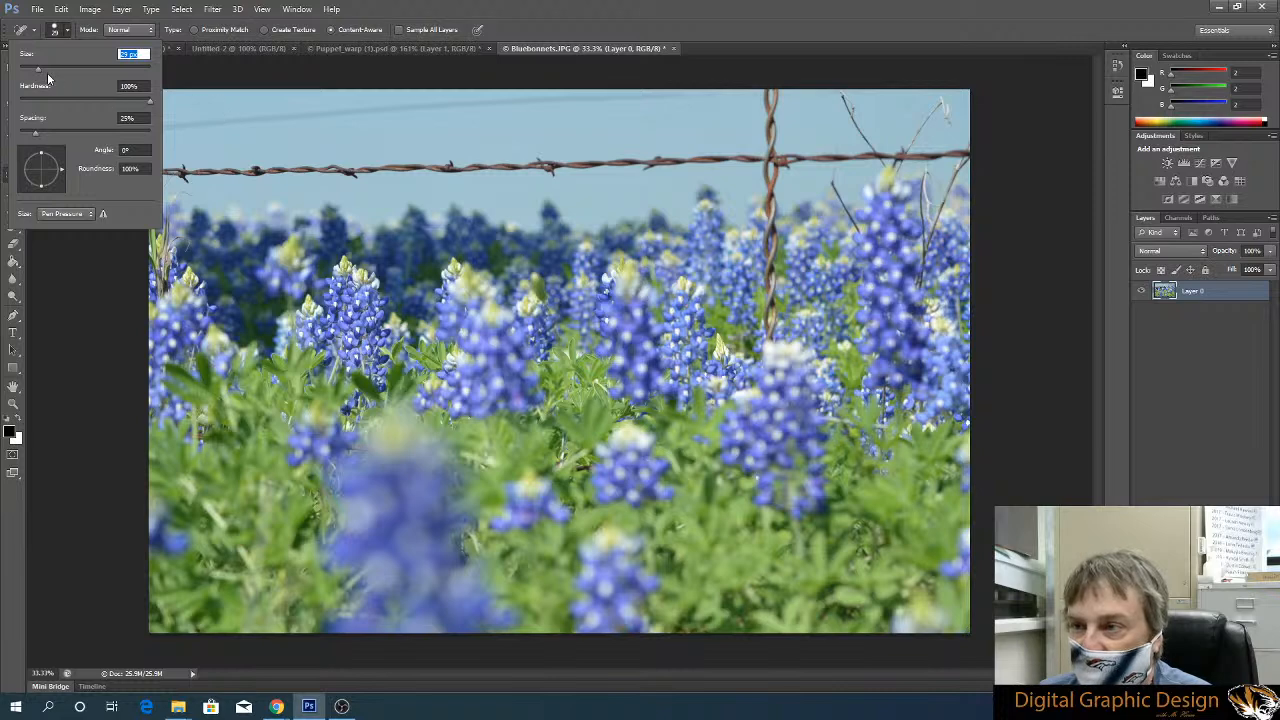
pyautogui.moveTo(39, 73); pyautogui.dragTo(41, 72)
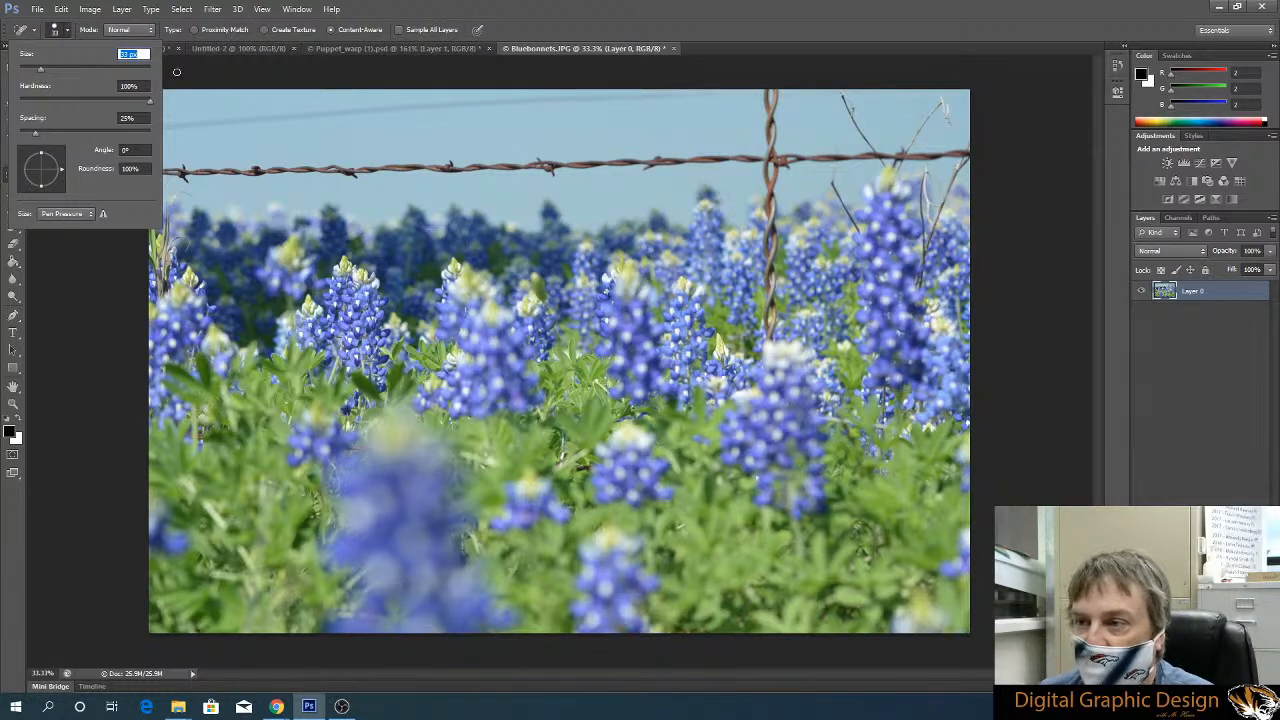
pyautogui.click(169, 70)
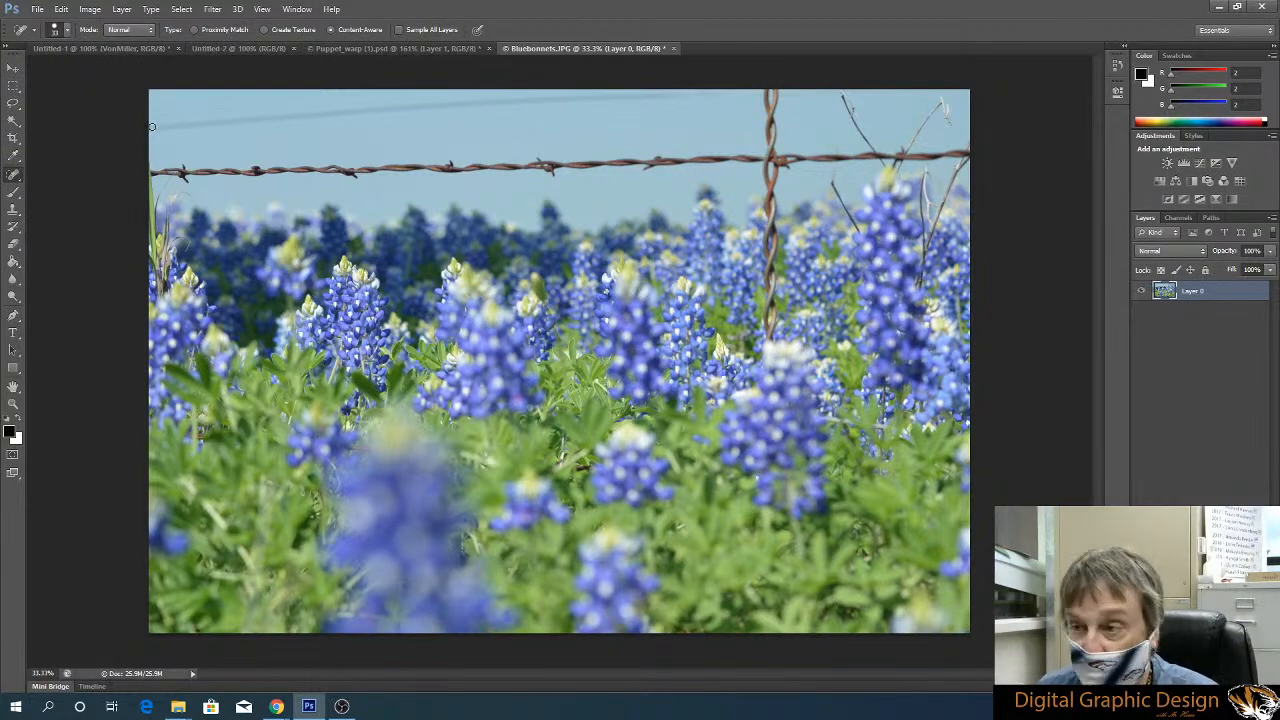
# Try removing the faint blurred wire across the sky with freehand healing strokes, stepping back after each attempt
pyautogui.moveTo(149, 127)
pyautogui.mouseDown()
pyautogui.moveTo(287, 117)
pyautogui.moveTo(270, 117)
pyautogui.mouseUp()
pyautogui.click(61, 9)
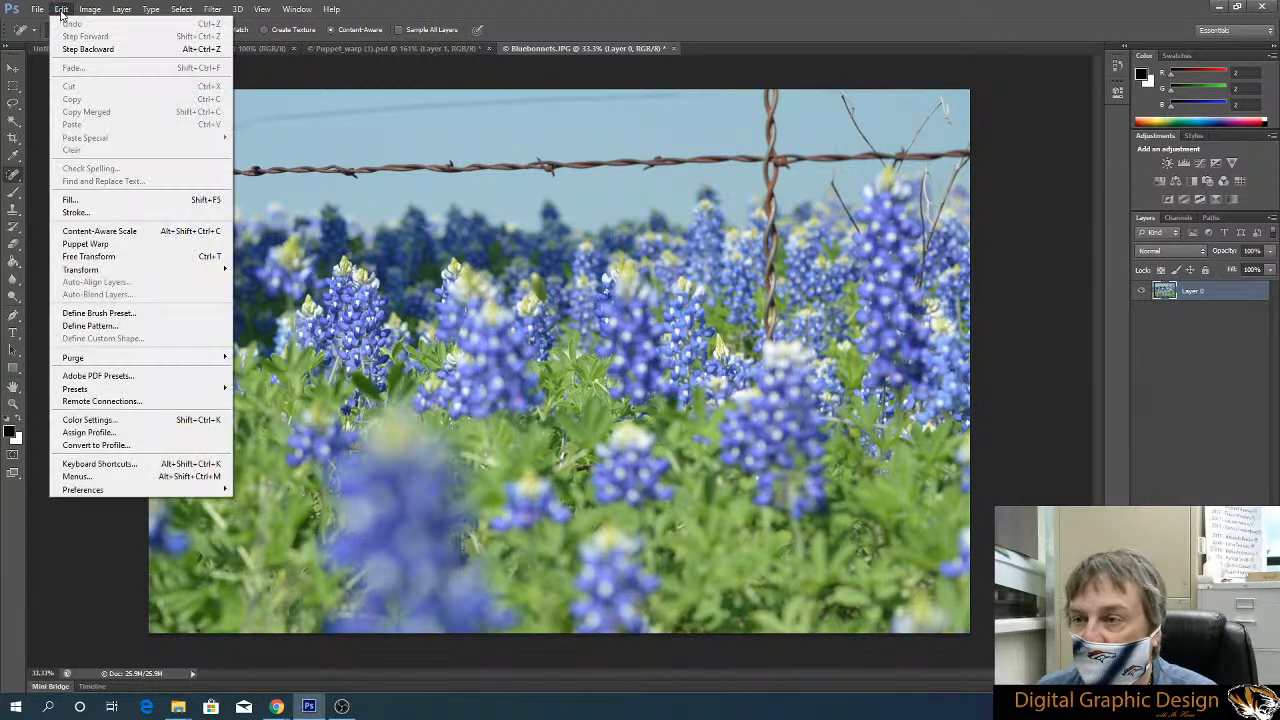
pyautogui.click(88, 49)
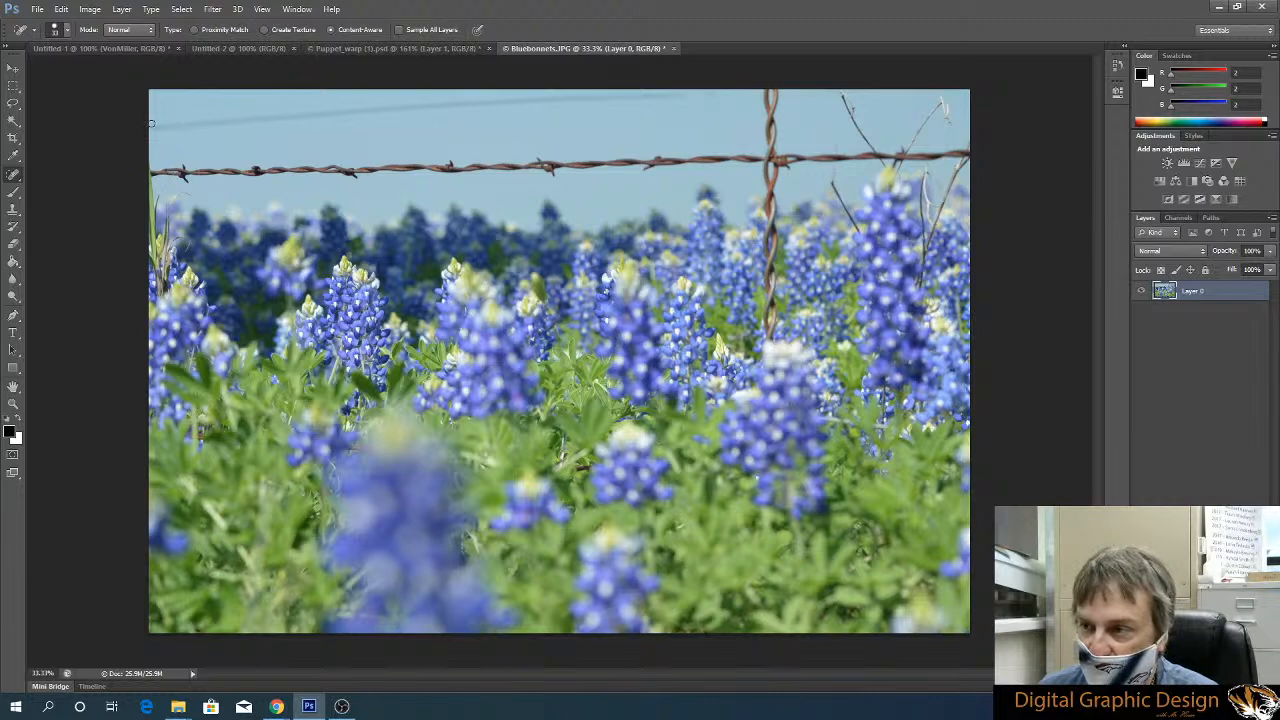
pyautogui.moveTo(166, 125); pyautogui.dragTo(694, 91)
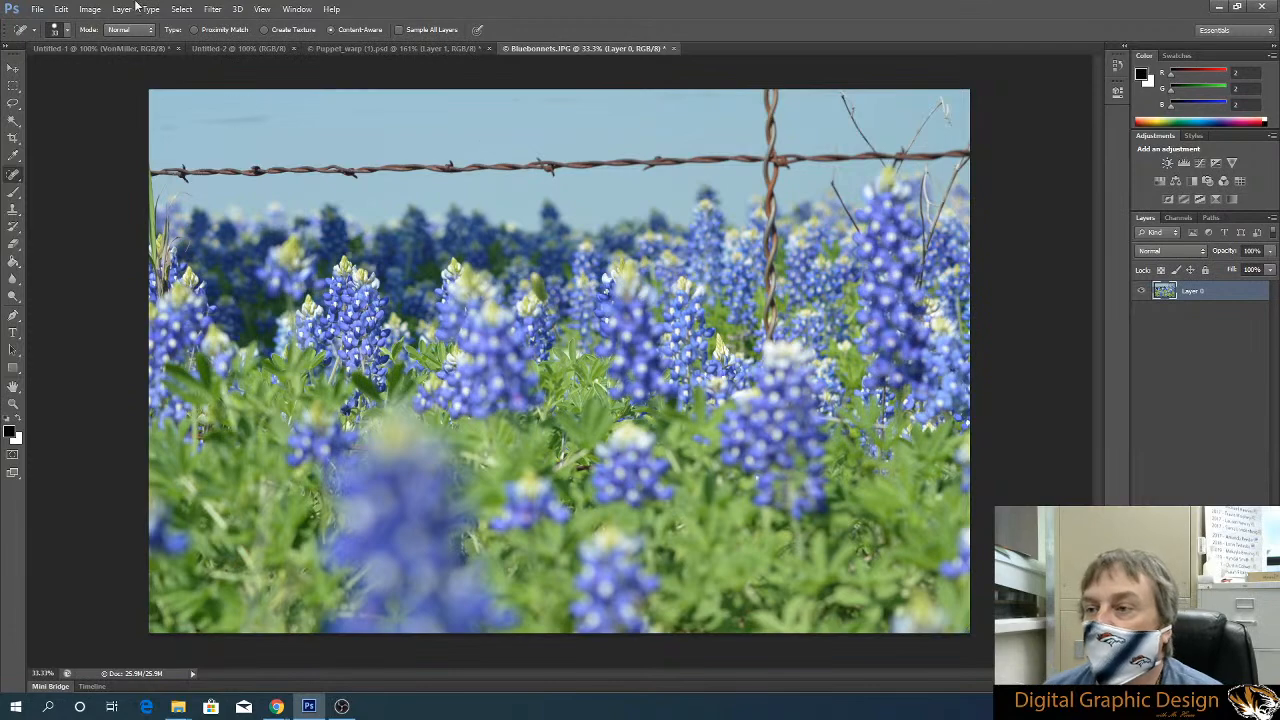
pyautogui.click(60, 11)
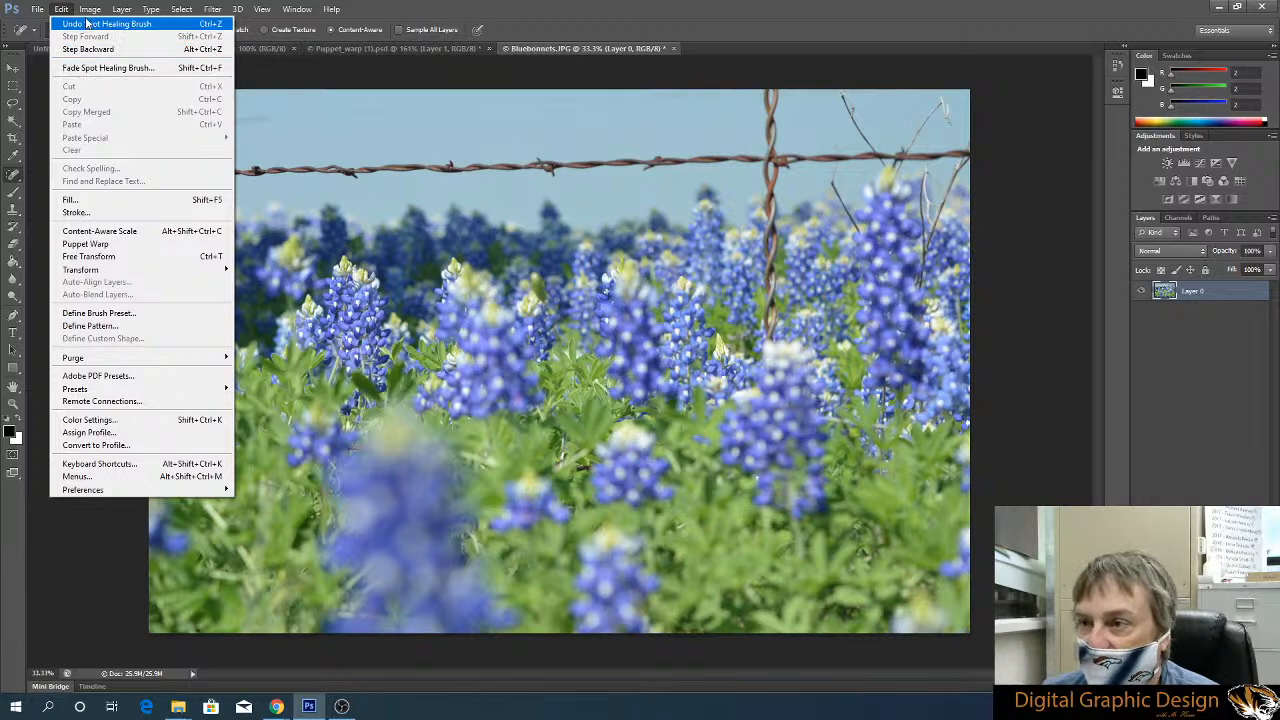
pyautogui.click(80, 49)
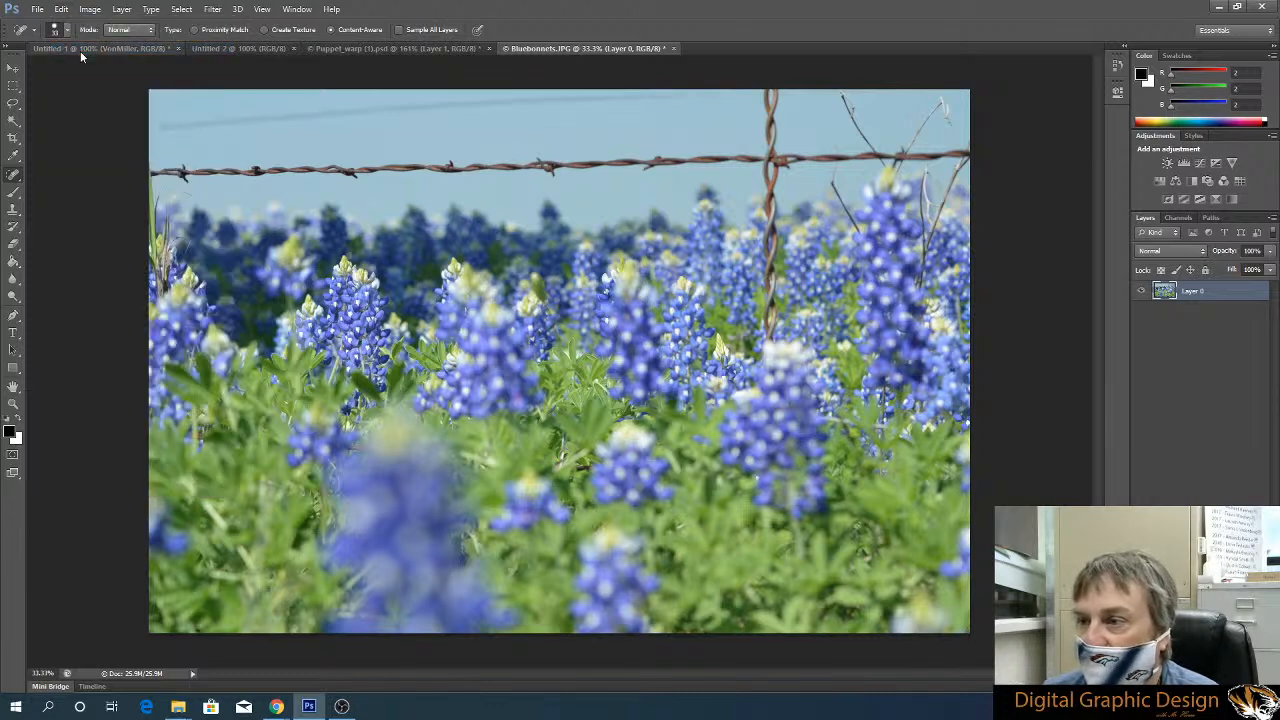
# Try healing the faint sky wire with a straight stroke from its left end to its right end, and undo that stroke
pyautogui.moveTo(151, 126); pyautogui.dragTo(171, 126)
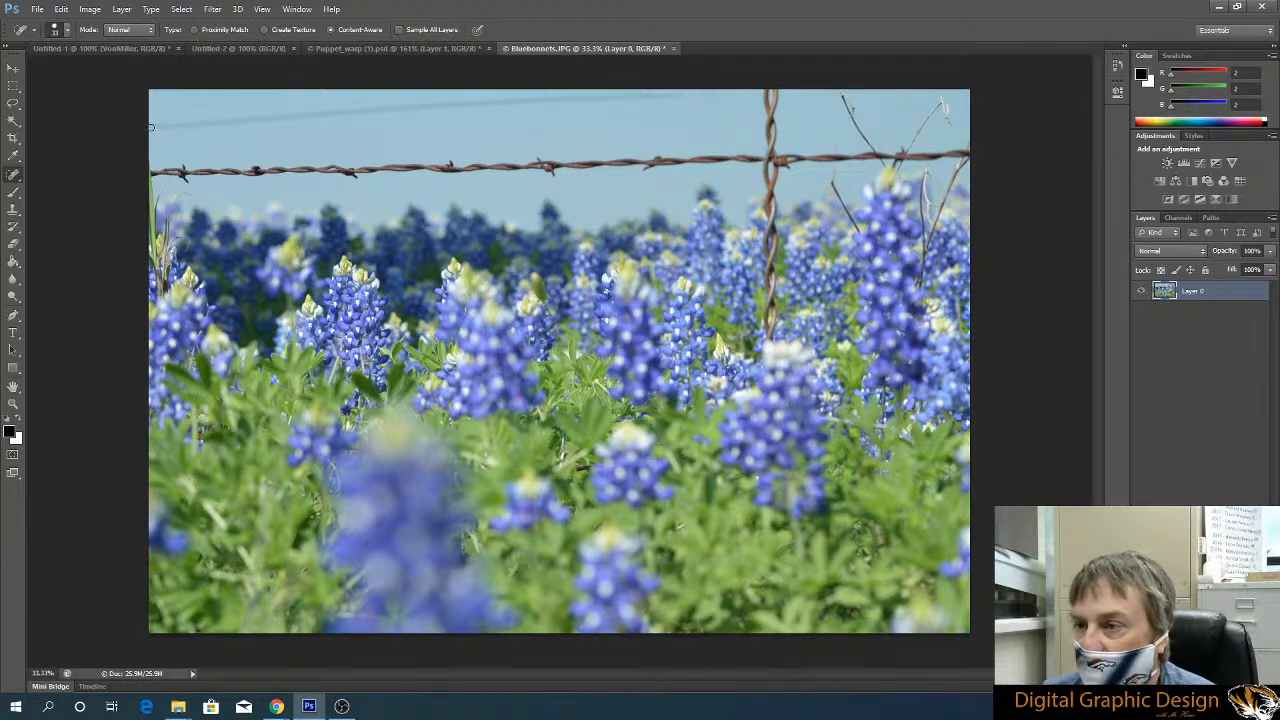
pyautogui.keyDown('shift'); pyautogui.click(703, 90); pyautogui.keyUp('shift')
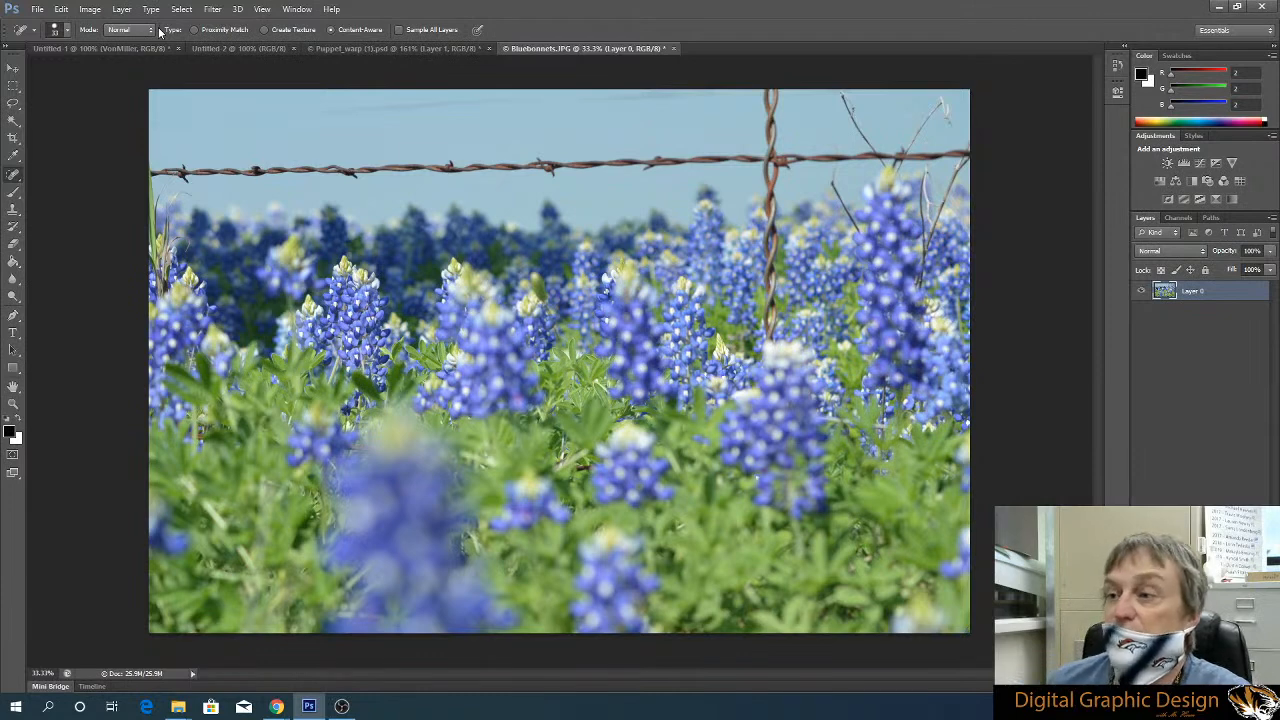
pyautogui.click(87, 10)
pyautogui.moveTo(61, 9)
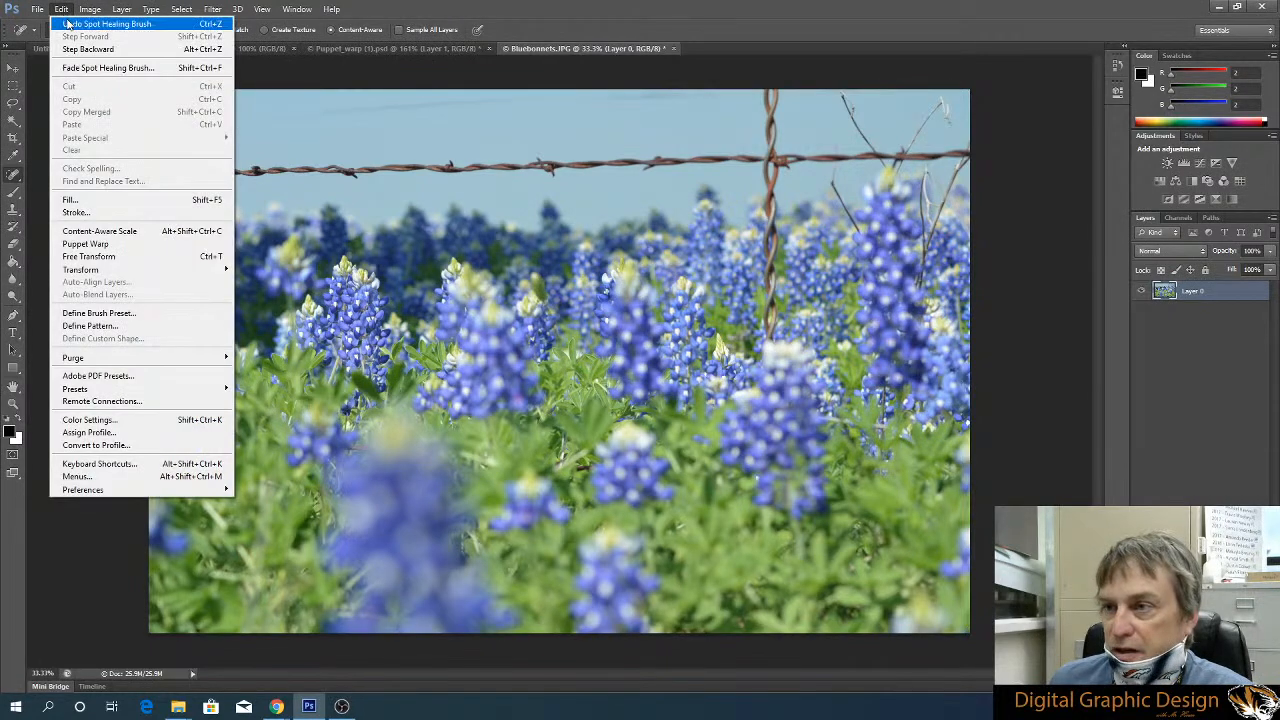
pyautogui.click(66, 22)
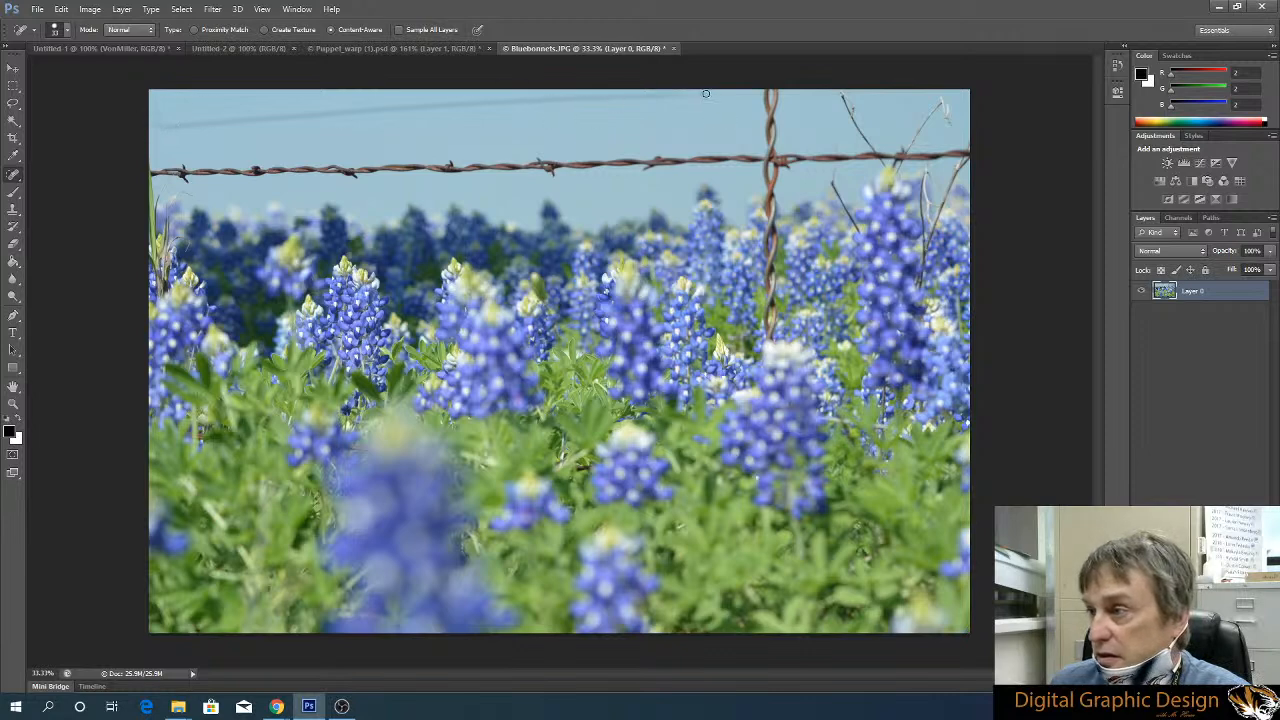
# Heal the faint wire across the sky with the Spot Healing Brush, starting from its right end
pyautogui.moveTo(705, 92); pyautogui.dragTo(650, 105)
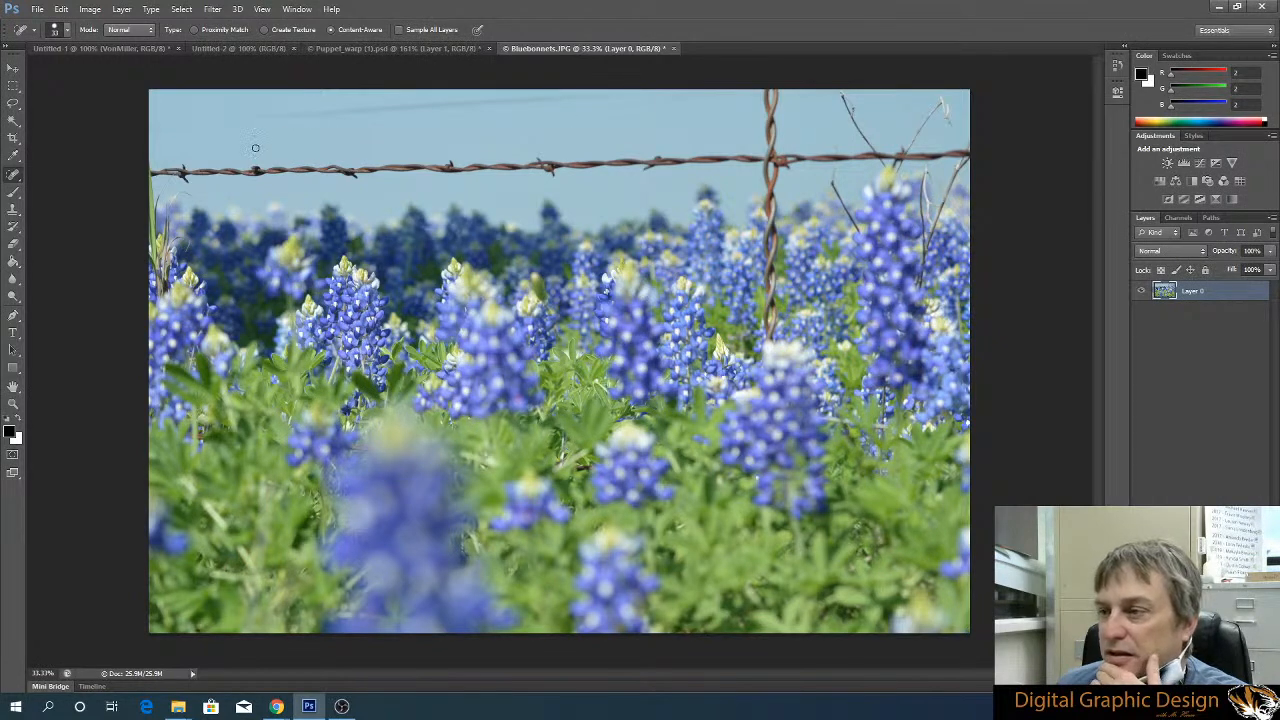
pyautogui.click(37, 9)
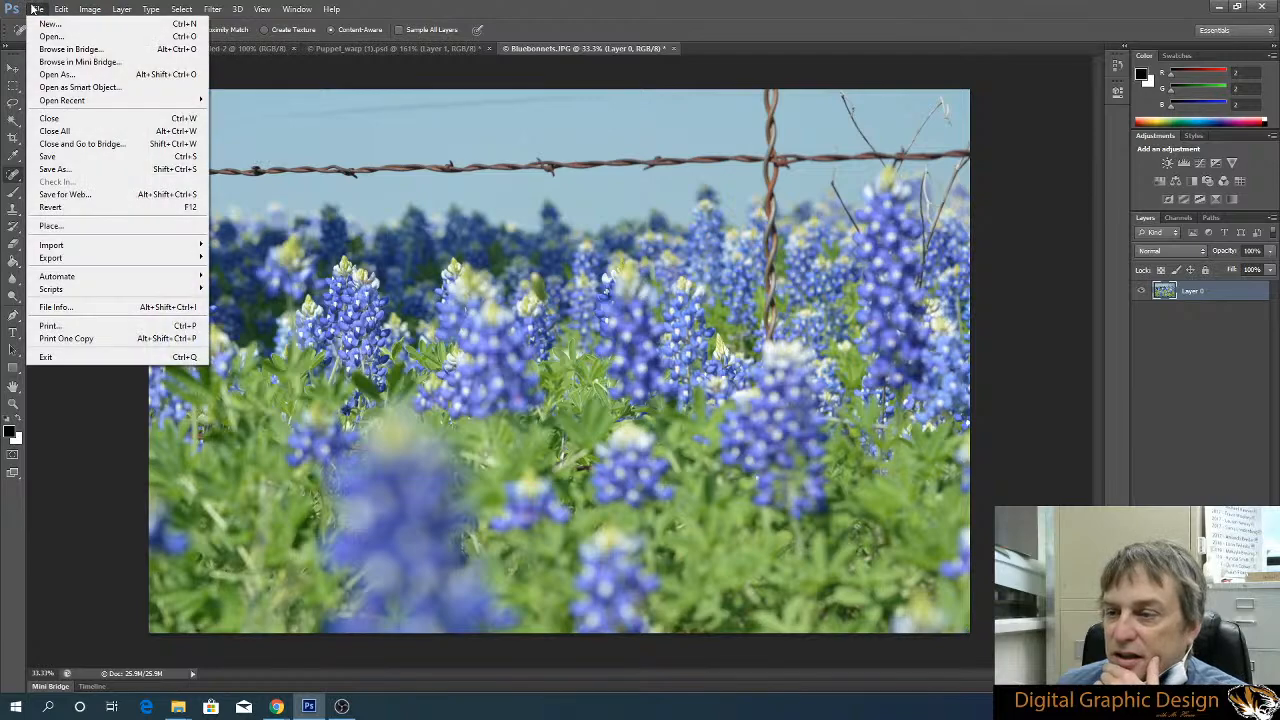
pyautogui.click(66, 194)
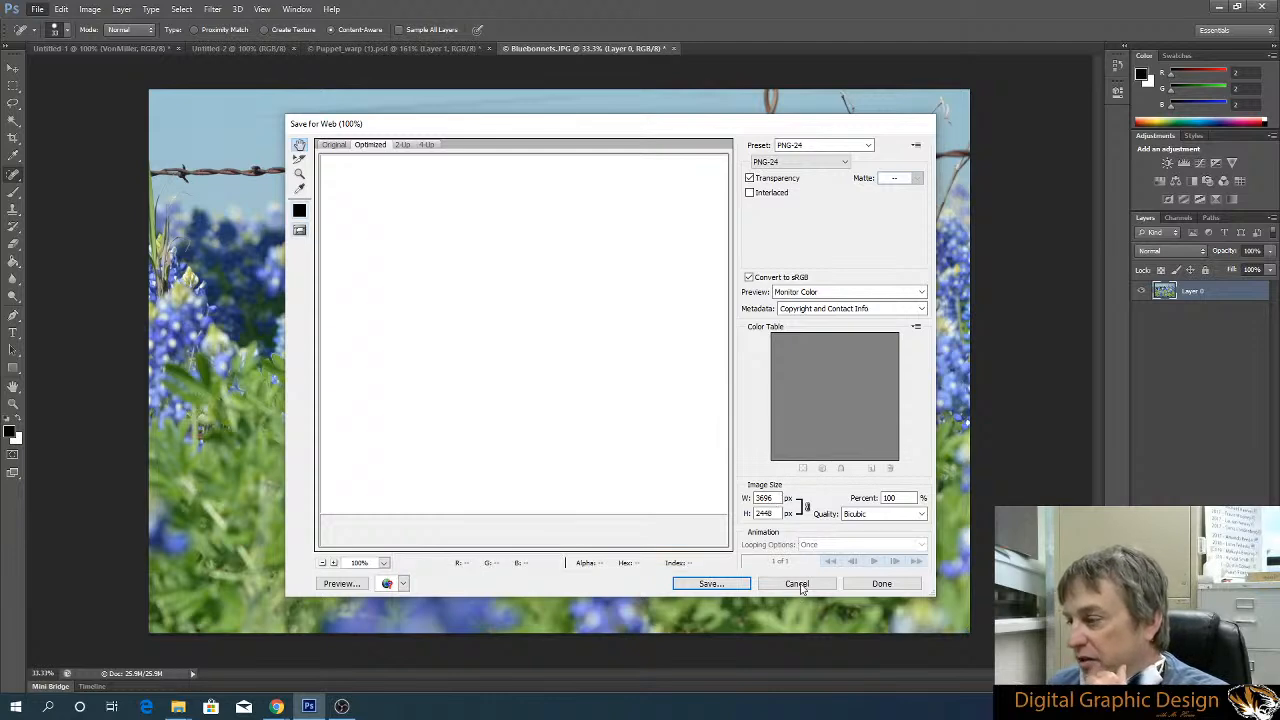
pyautogui.click(798, 585)
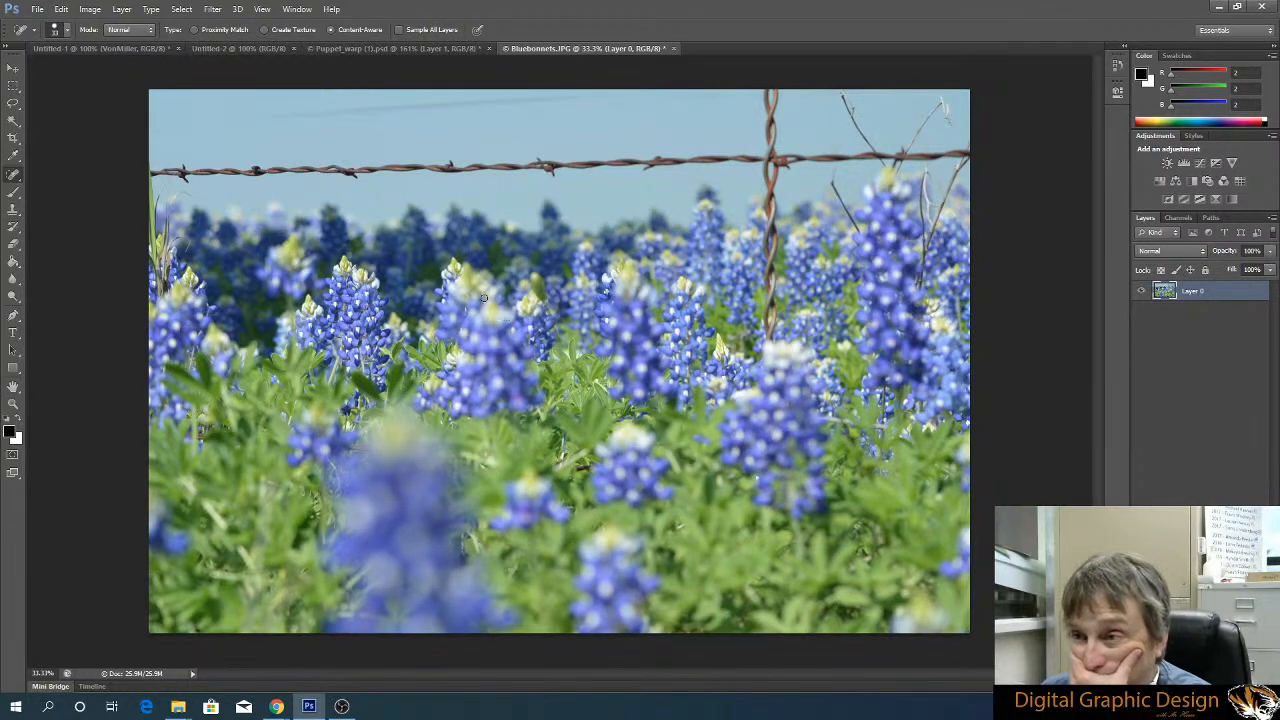
# Switch to the Untitled-1 document containing the VonMiller layer
pyautogui.click(97, 48)
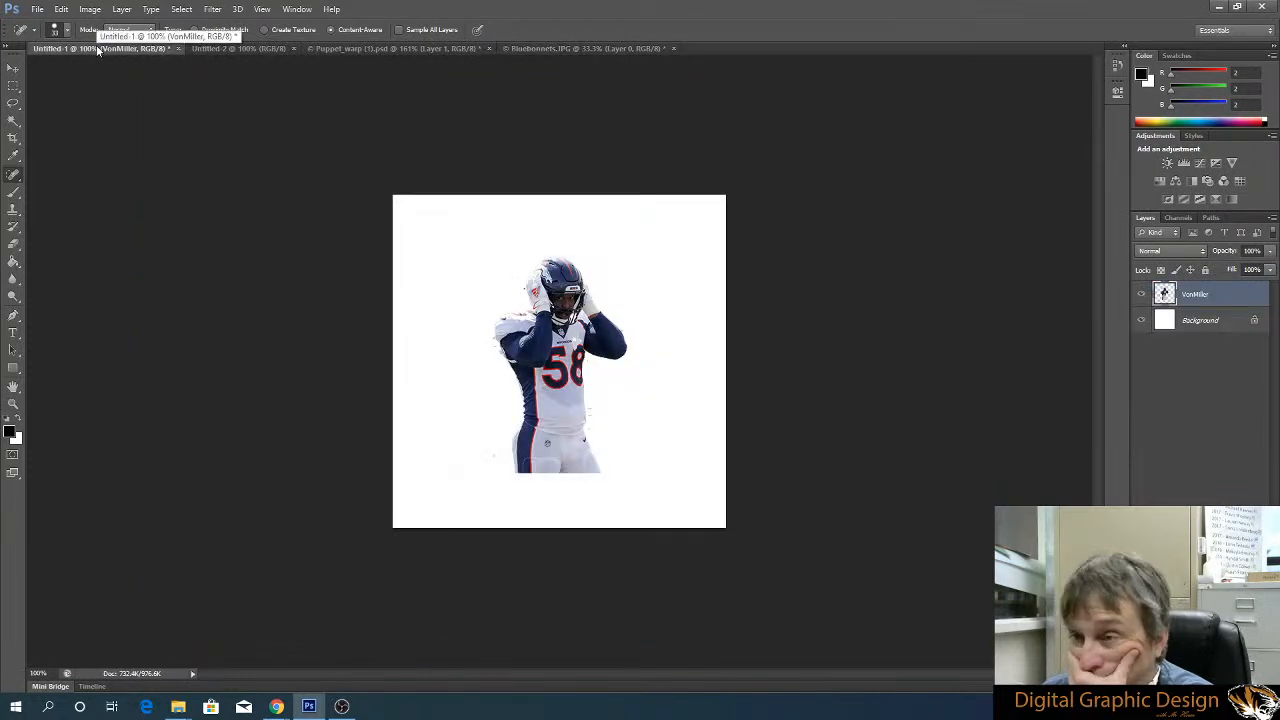
pyautogui.click(134, 8)
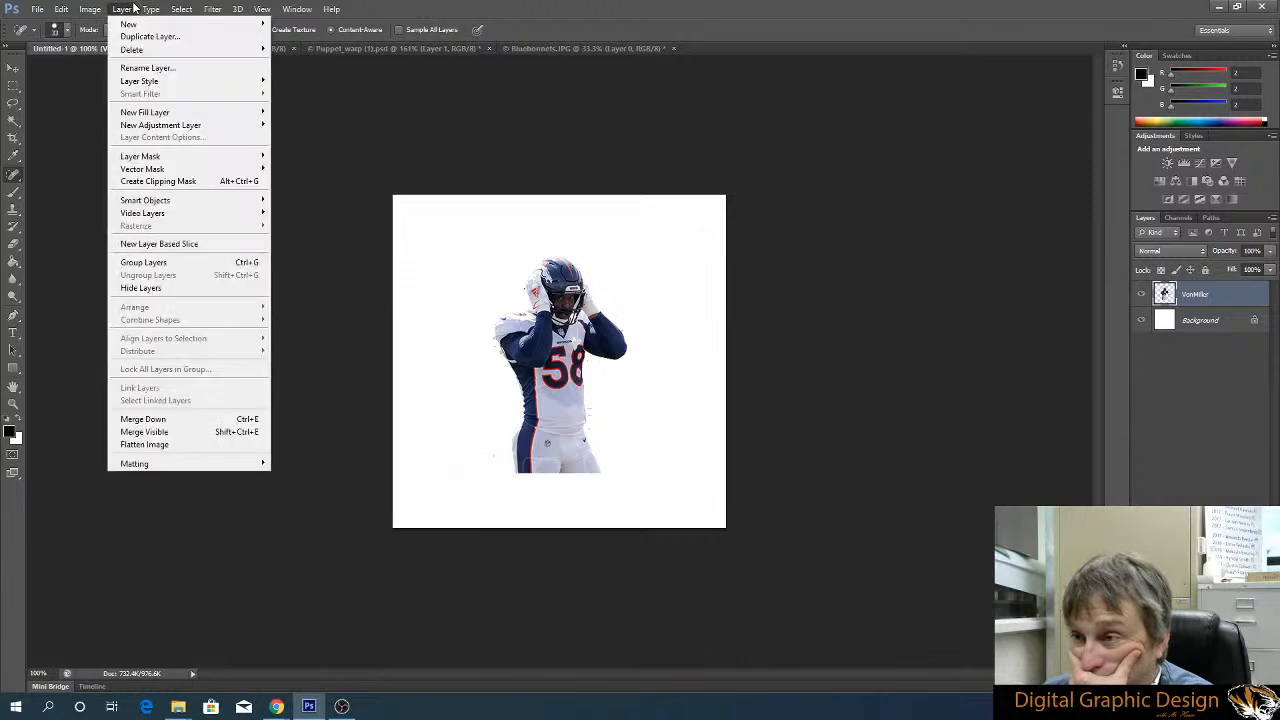
pyautogui.moveTo(135, 26)
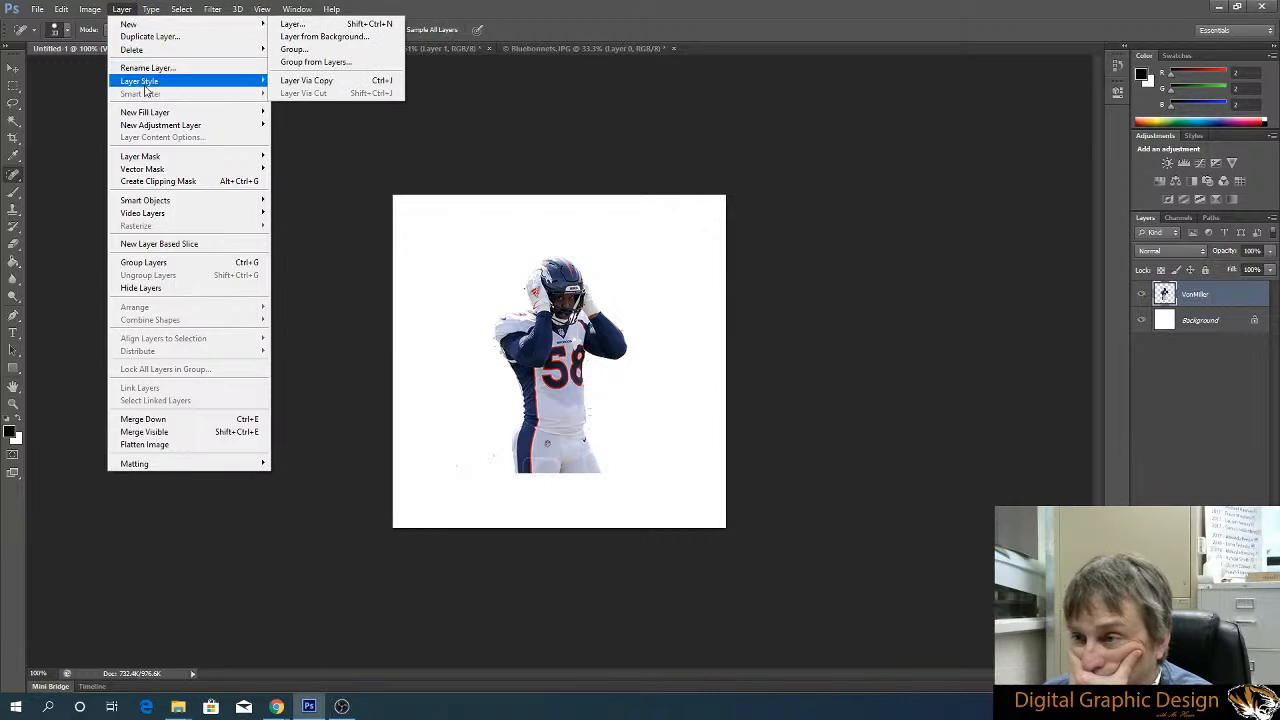
pyautogui.moveTo(148, 84)
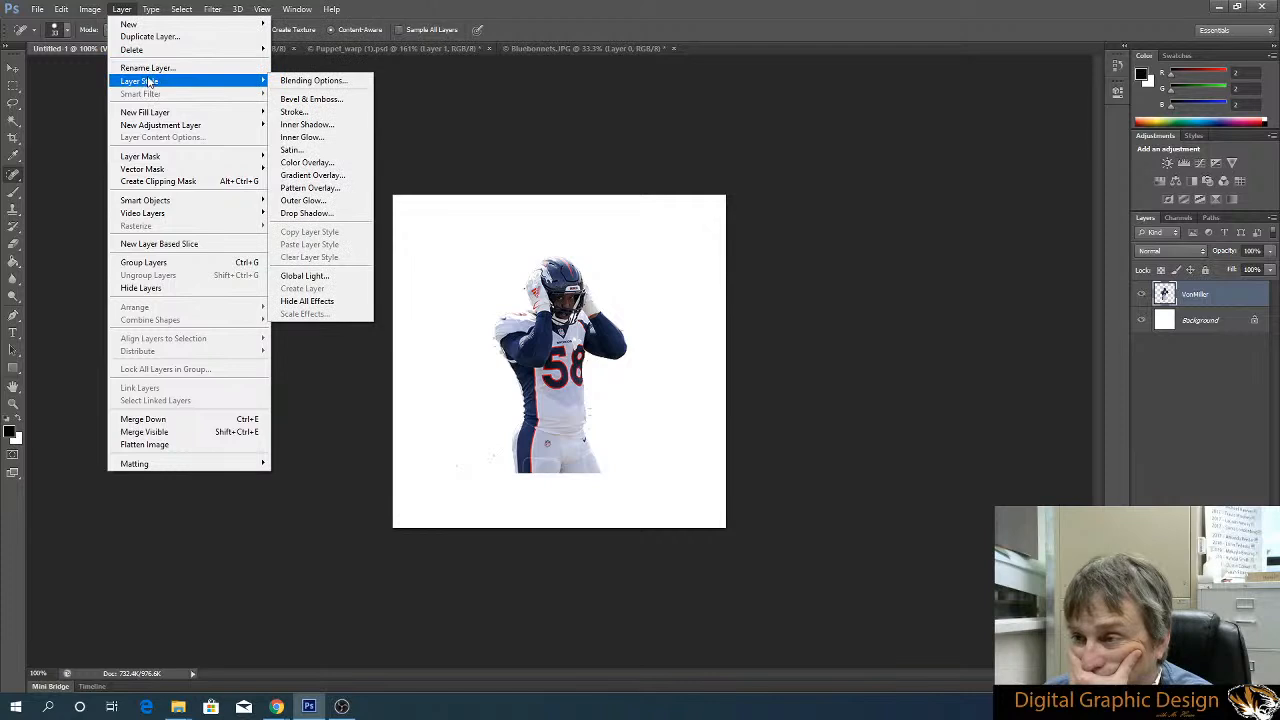
pyautogui.click(124, 9)
pyautogui.click(126, 9)
pyautogui.click(126, 9)
pyautogui.click(128, 9)
pyautogui.moveTo(127, 22)
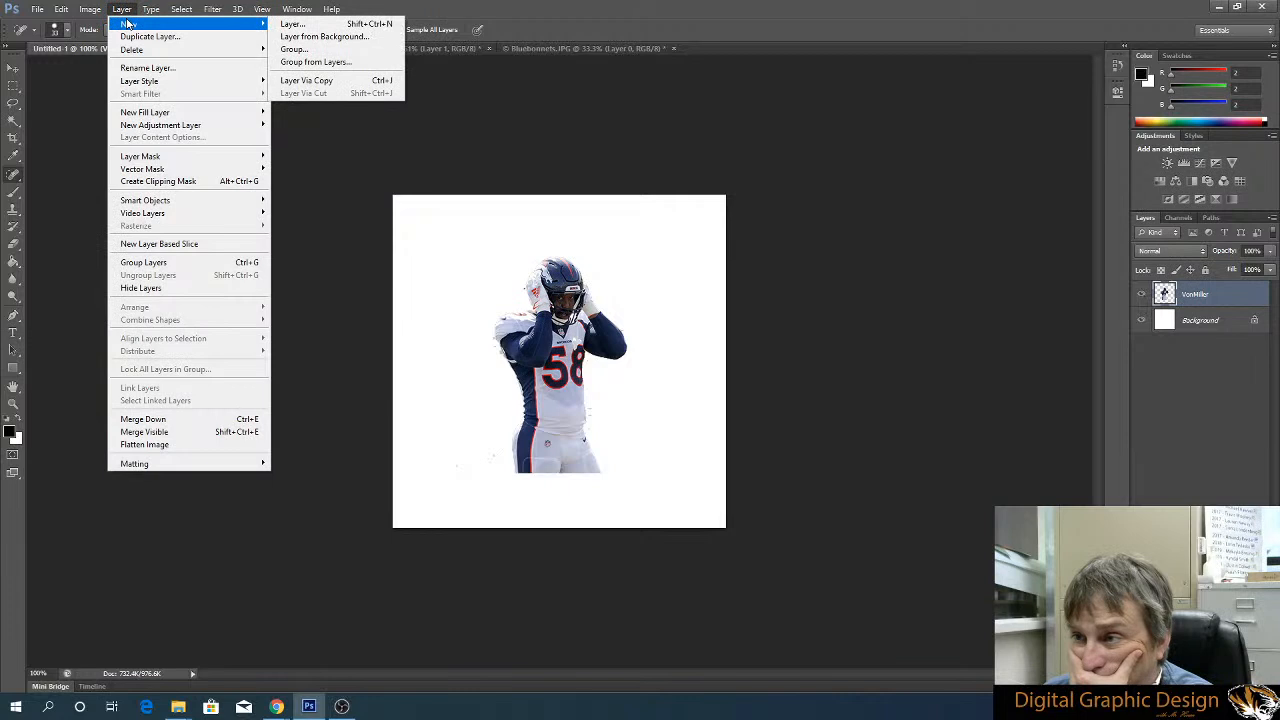
pyautogui.click(285, 24)
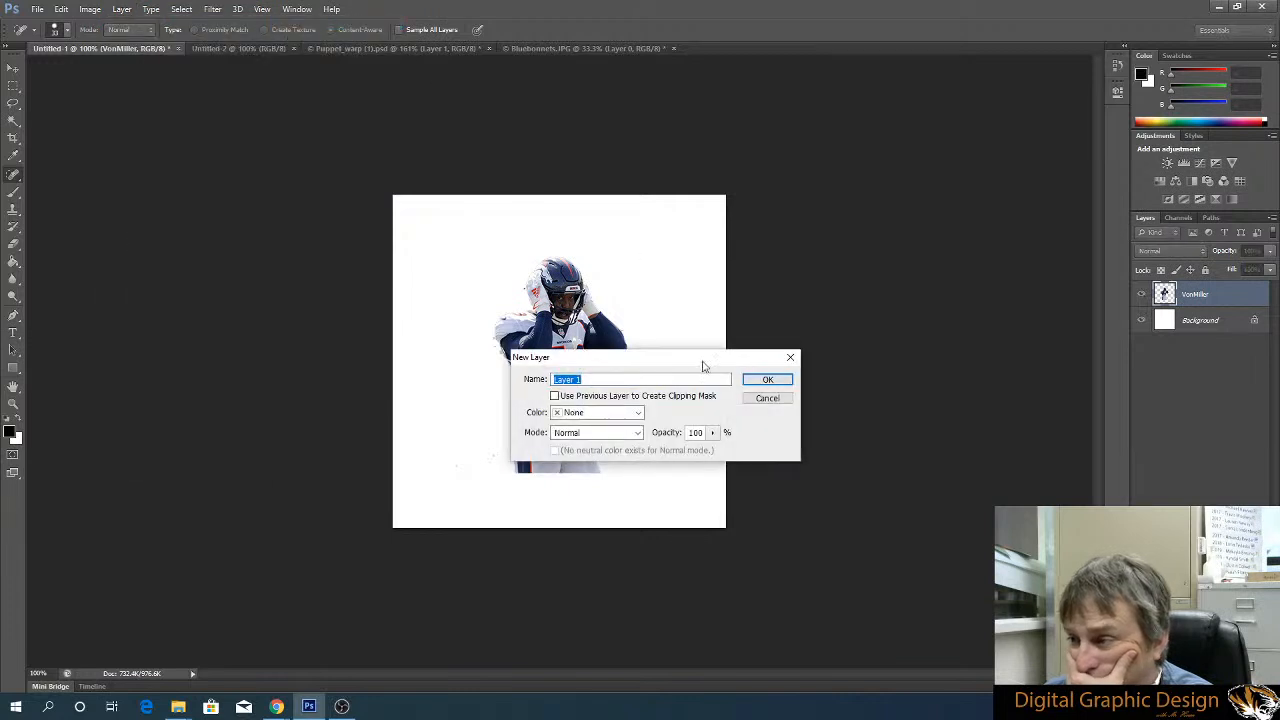
pyautogui.click(766, 399)
# Open the VonMiller layer's style settings, disable Outer Glow and enable Drop Shadow with its options displayed
pyautogui.click(118, 8)
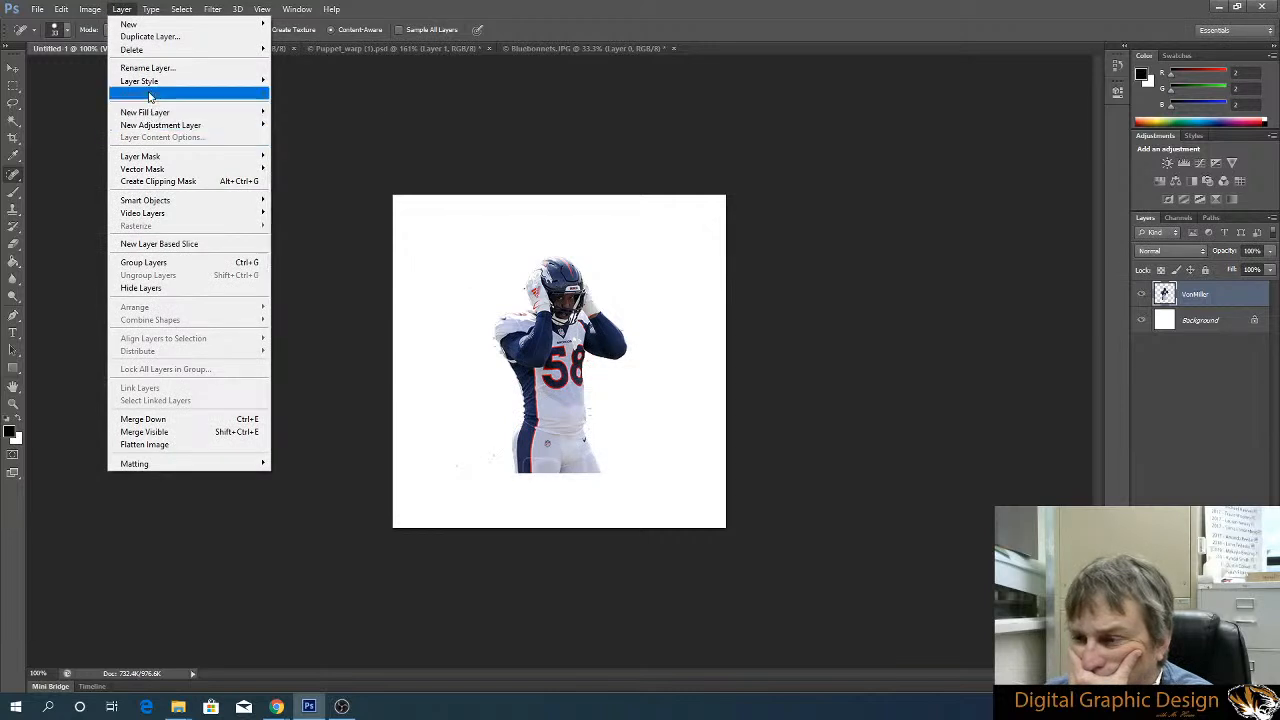
pyautogui.moveTo(146, 82)
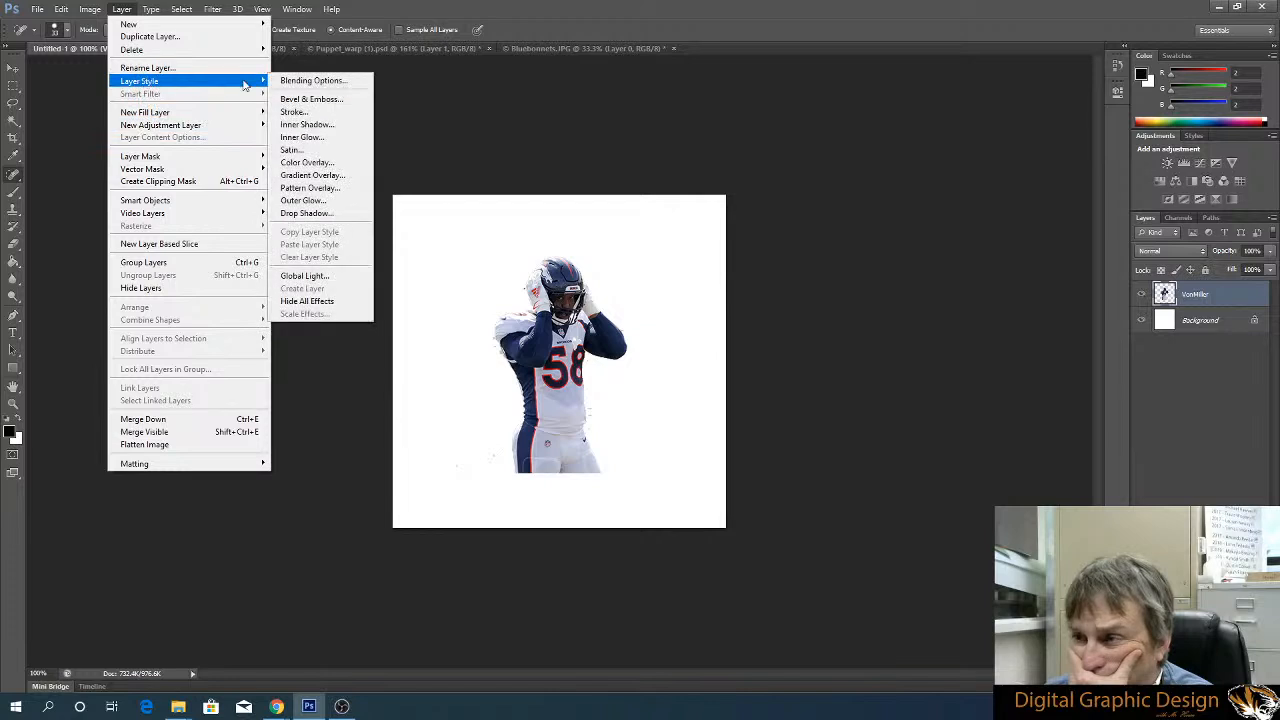
pyautogui.click(305, 200)
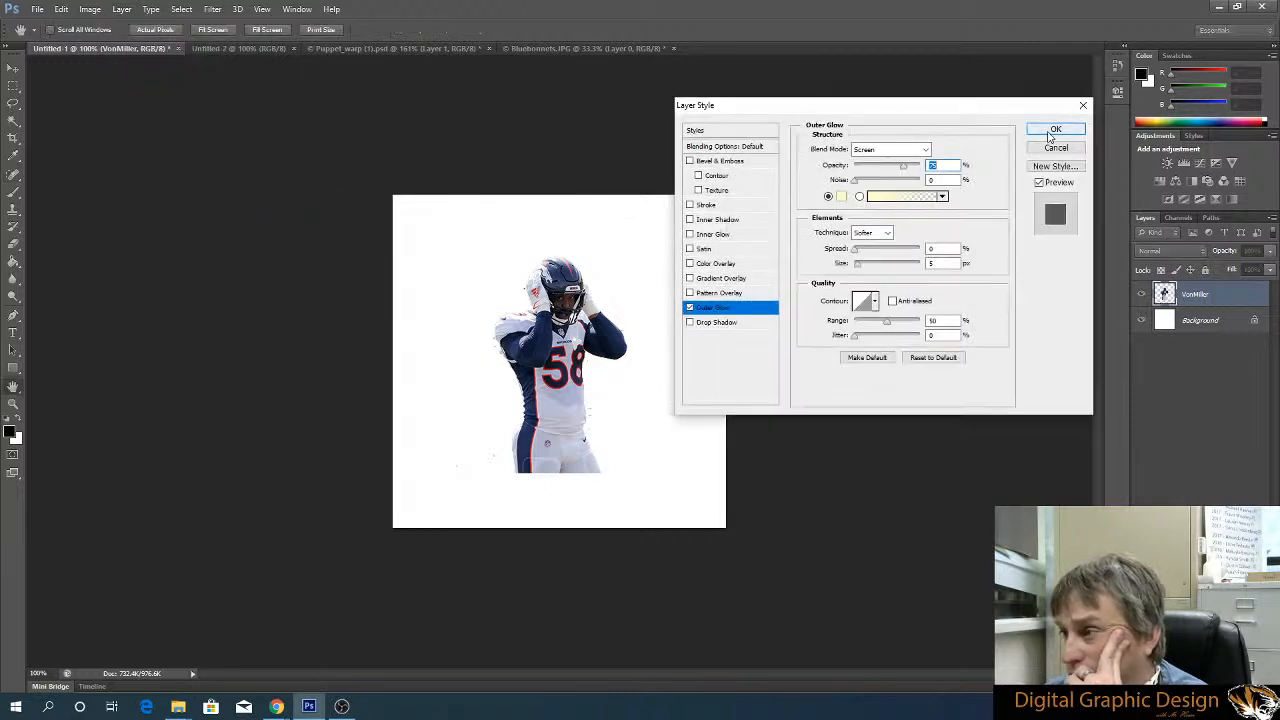
pyautogui.click(690, 307)
pyautogui.click(689, 322)
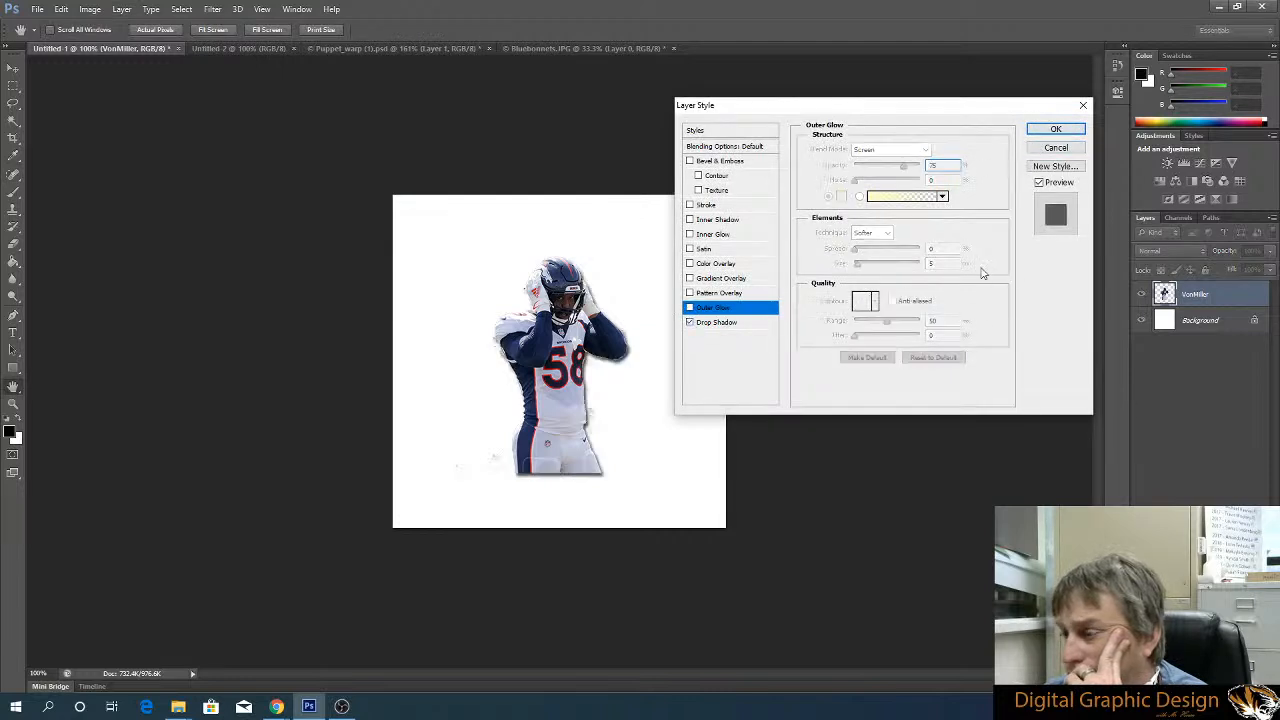
pyautogui.click(717, 324)
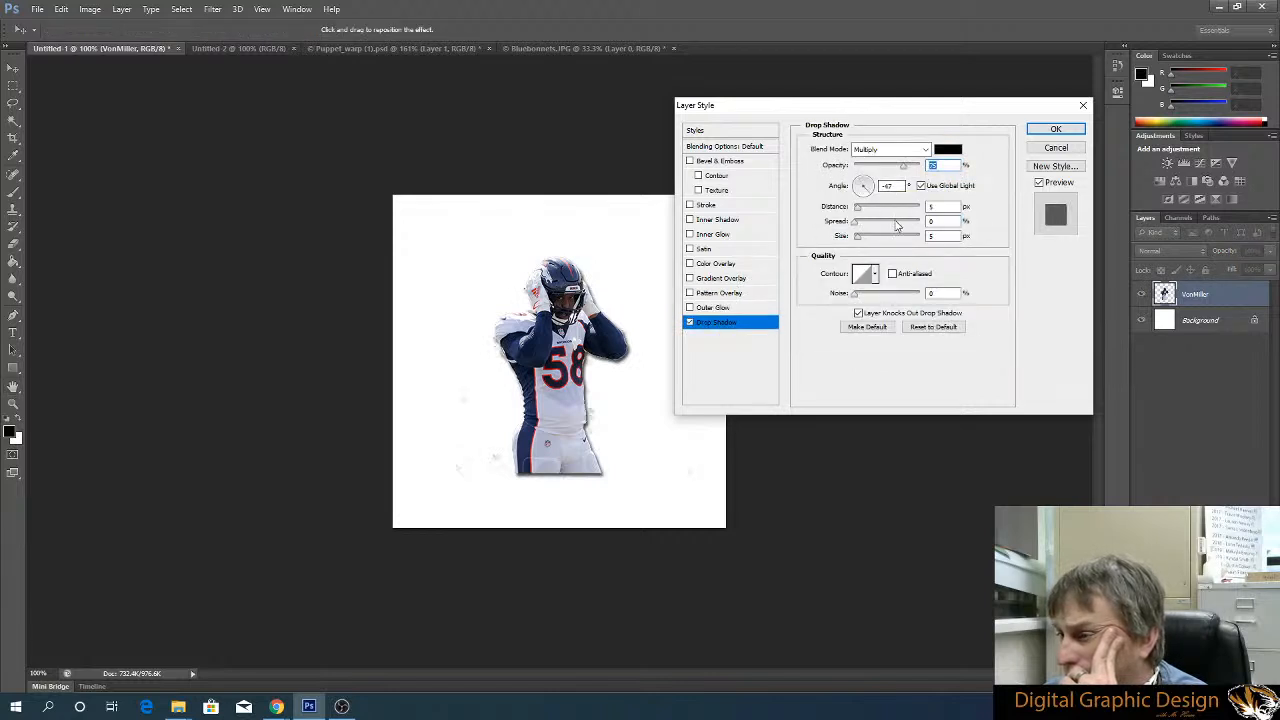
# Apply the drop shadow with 100% opacity, -37° angle, 23 px distance, 3% spread and 40 px size
pyautogui.moveTo(862, 186); pyautogui.dragTo(924, 177)
pyautogui.moveTo(857, 208); pyautogui.dragTo(866, 238)
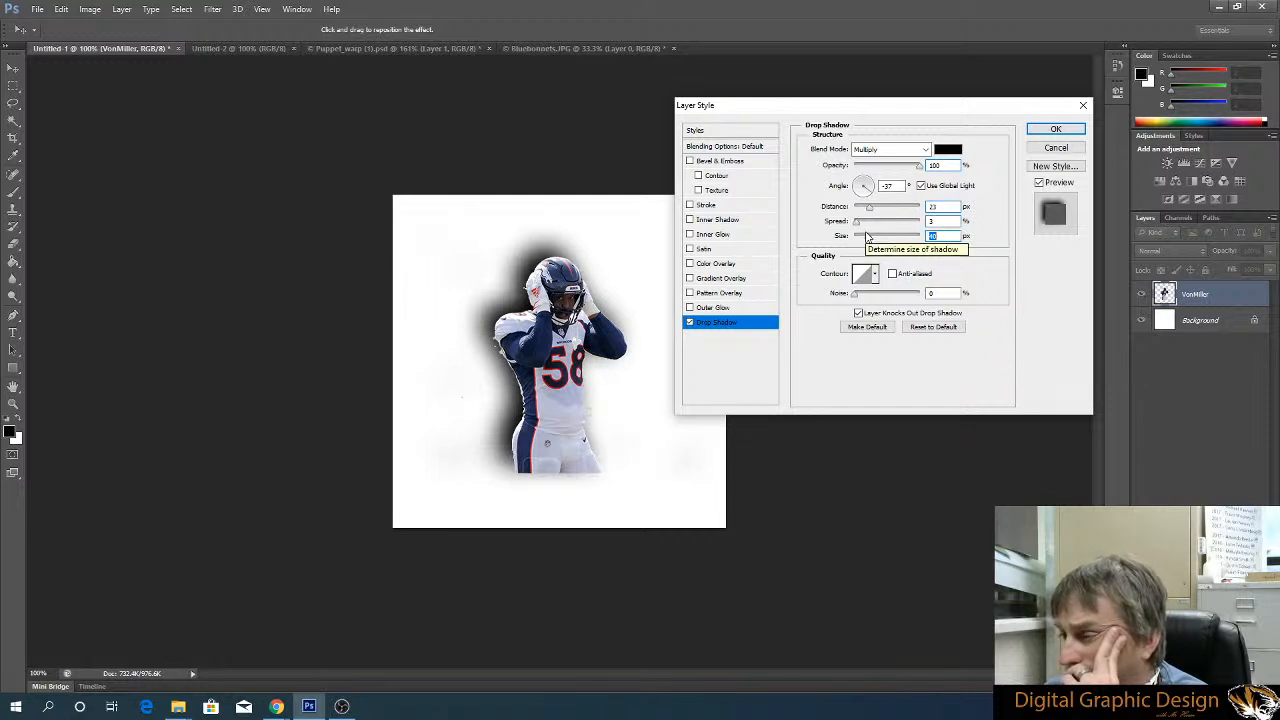
pyautogui.click(1052, 134)
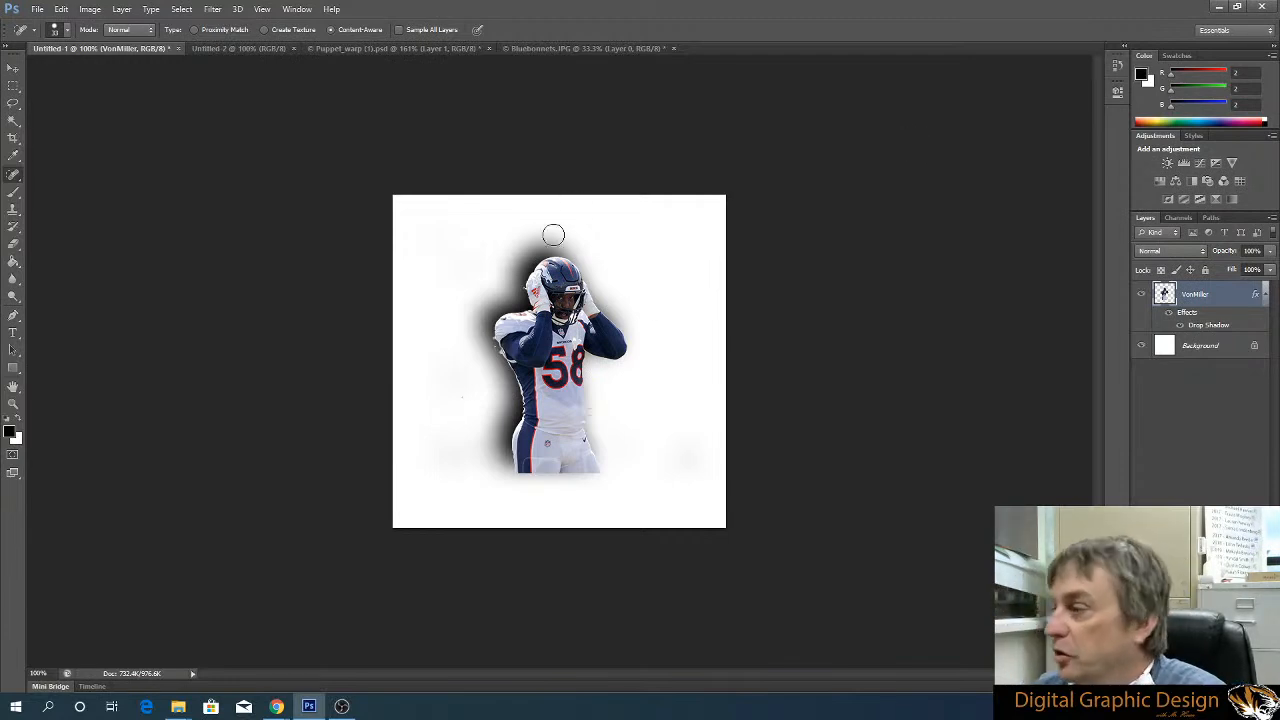
# Separate the VonMiller layer's drop shadow effect into its own layer
pyautogui.click(122, 9)
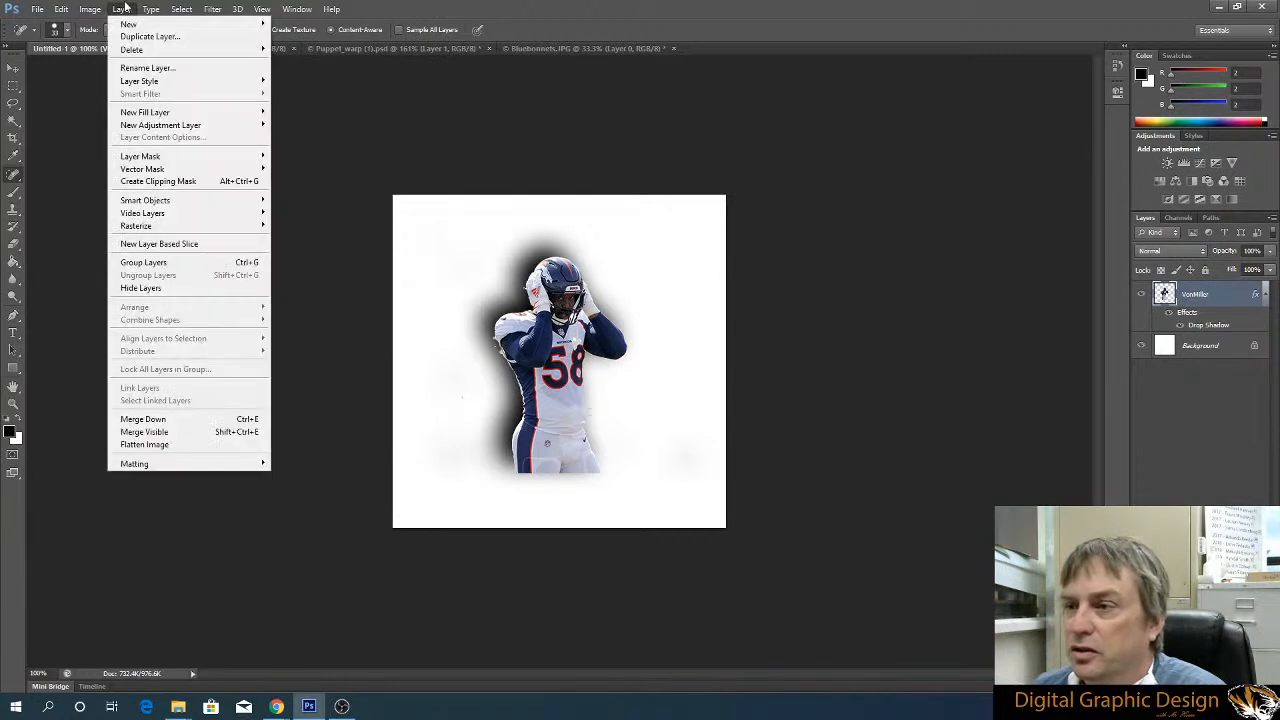
pyautogui.moveTo(139, 84)
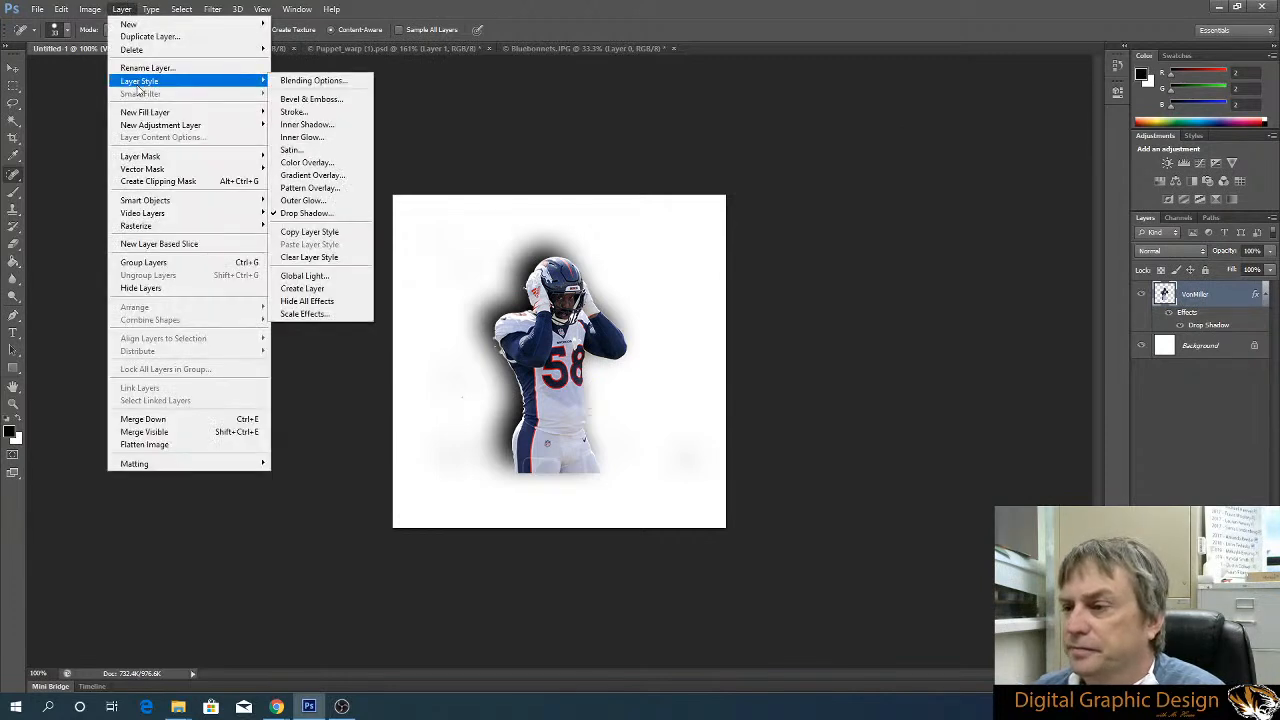
pyautogui.click(327, 290)
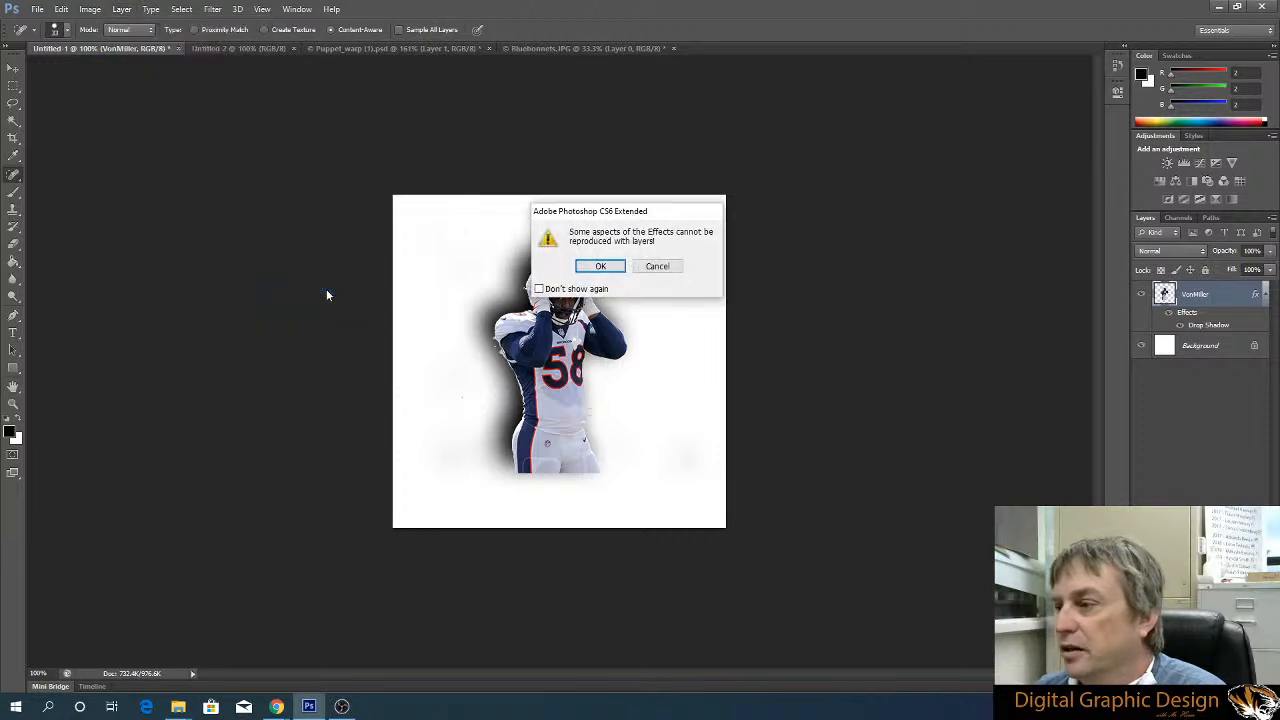
pyautogui.click(601, 265)
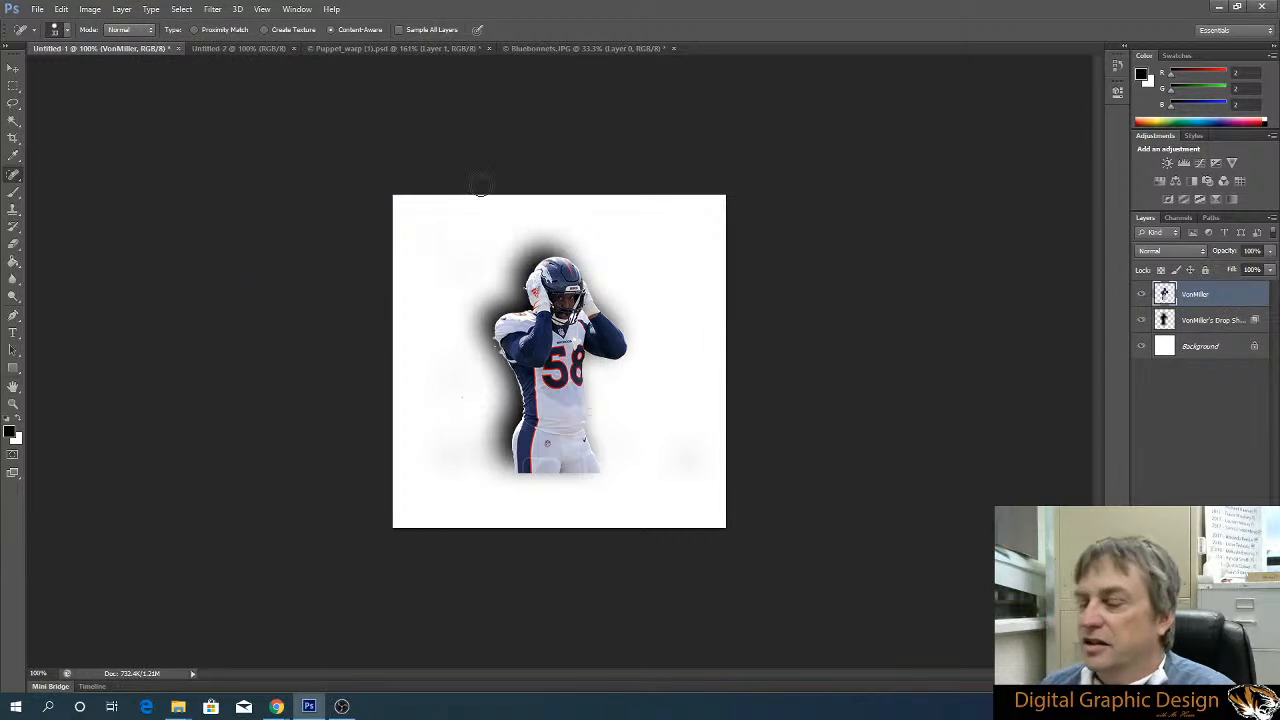
# Hide and reshow the VonMiller layer to inspect the separated shadow, and undo the layer creation
pyautogui.click(1209, 321)
pyautogui.click(1142, 297)
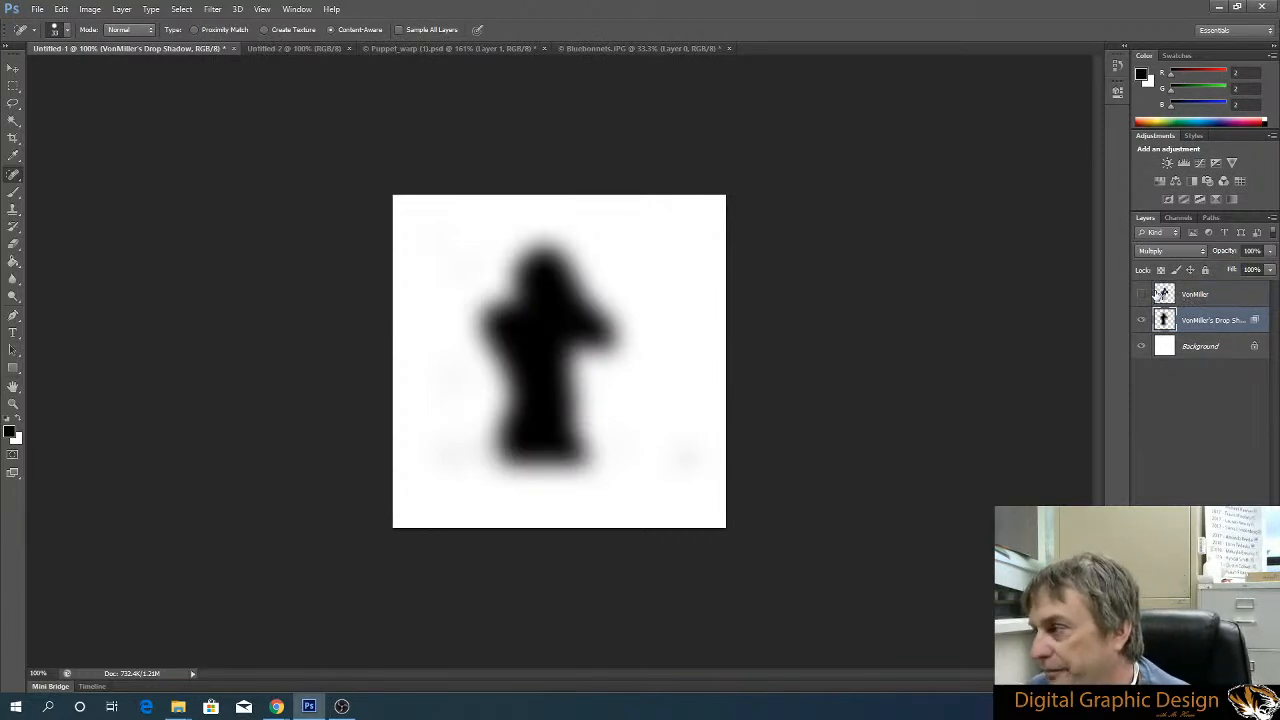
pyautogui.click(1141, 293)
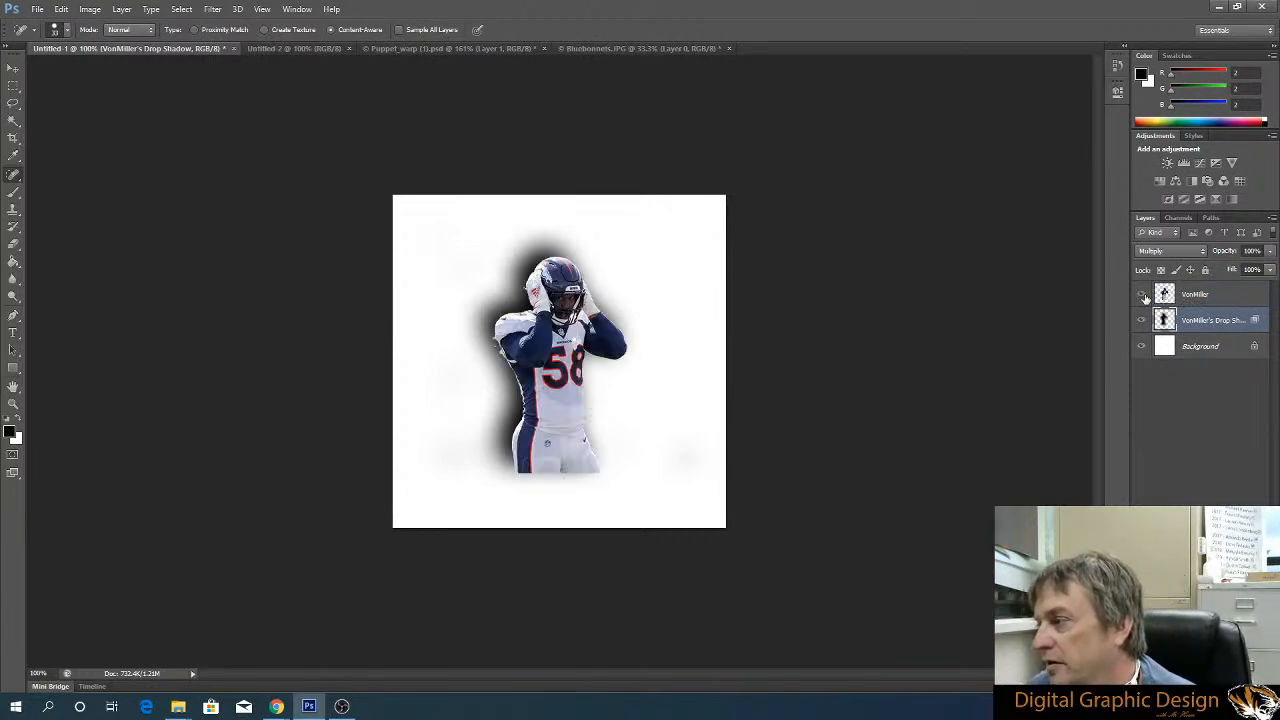
pyautogui.click(61, 11)
pyautogui.click(66, 21)
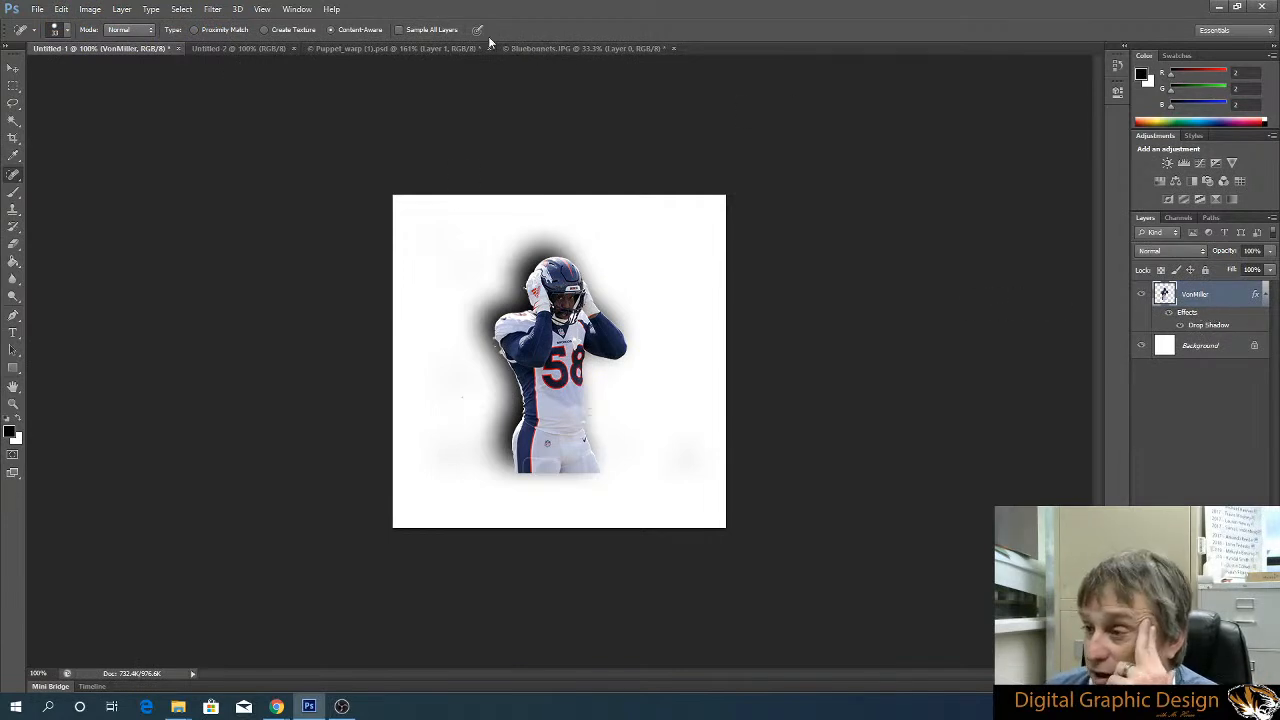
# Create a separate layer from the VonMiller drop shadow effect and accept the effects warning
pyautogui.click(92, 11)
pyautogui.moveTo(113, 10)
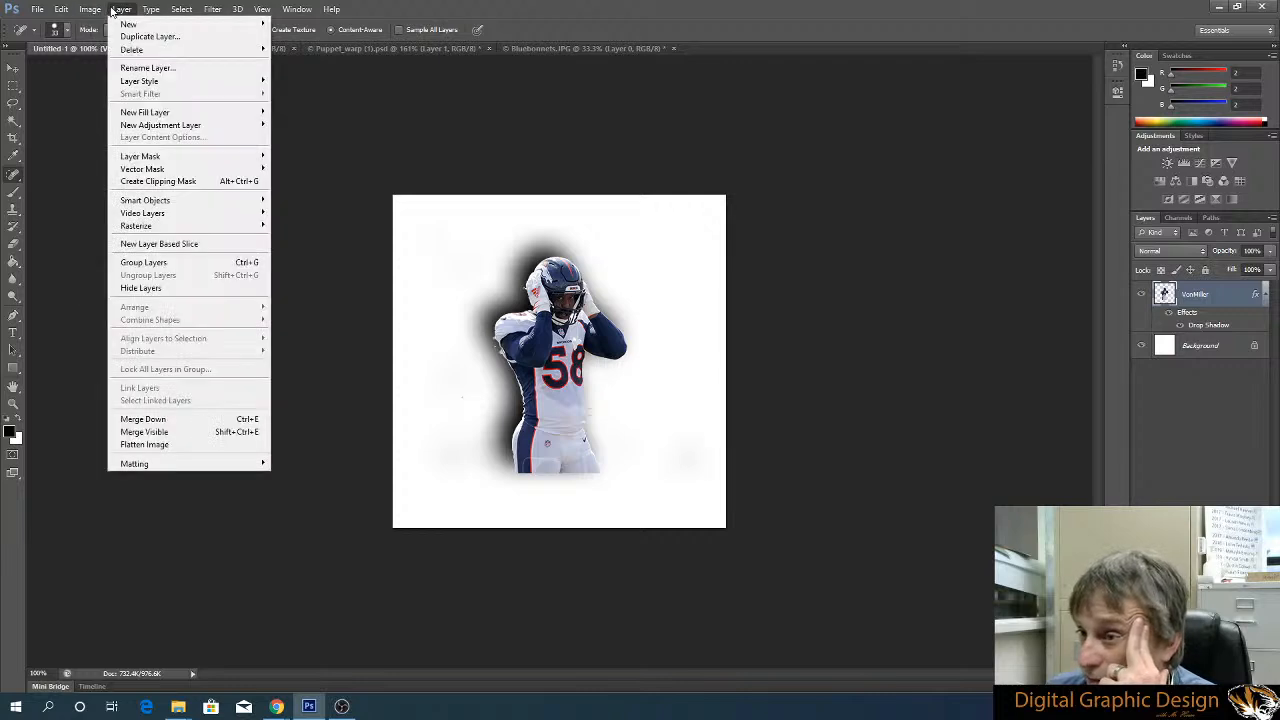
pyautogui.moveTo(145, 80)
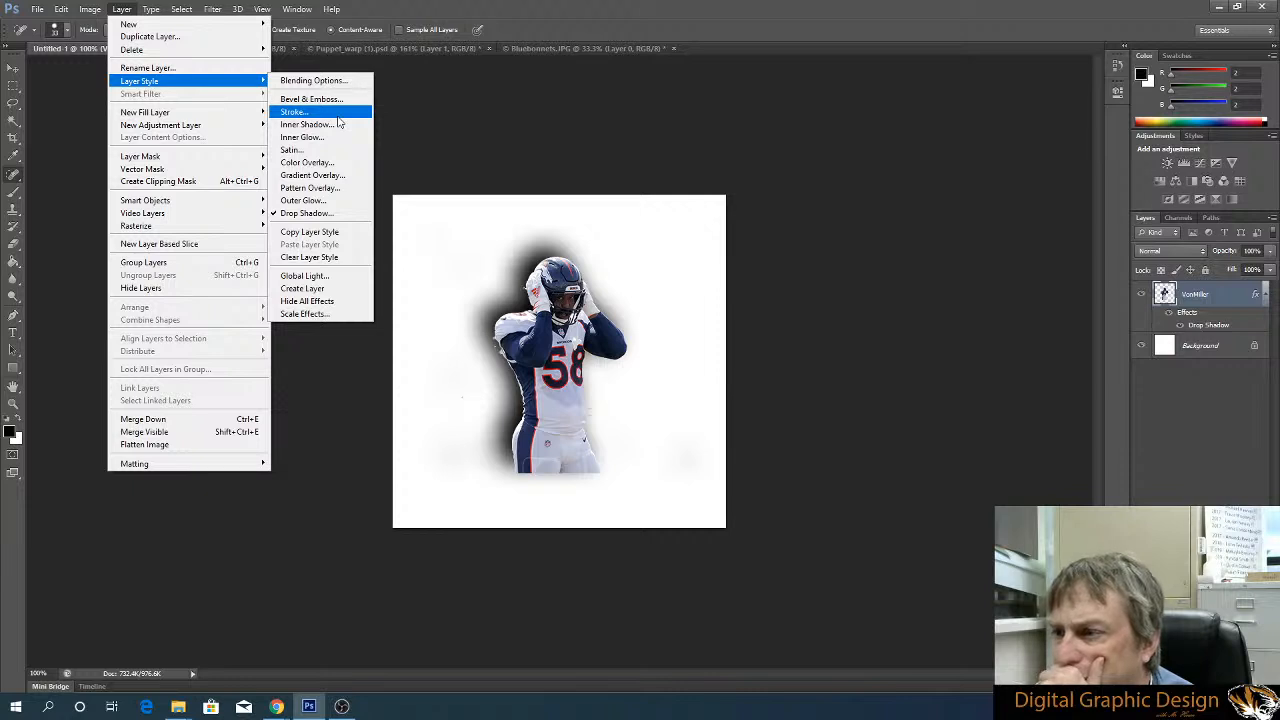
pyautogui.click(324, 287)
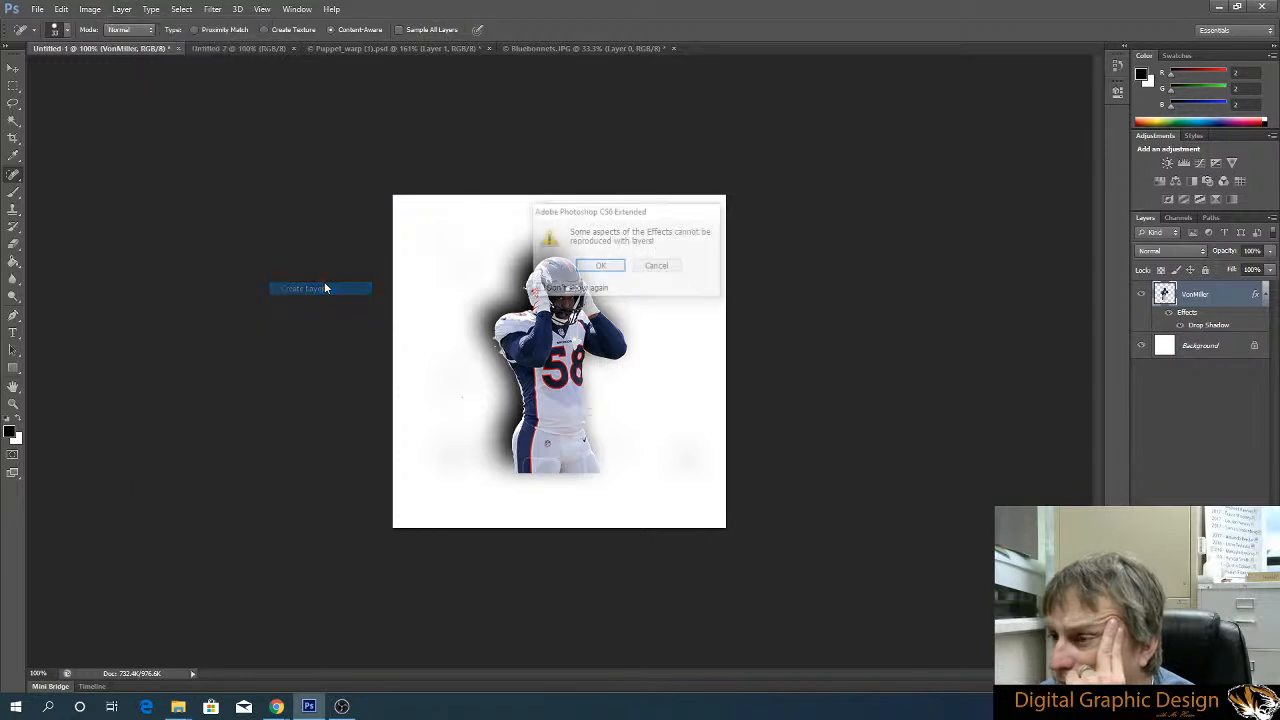
pyautogui.click(601, 266)
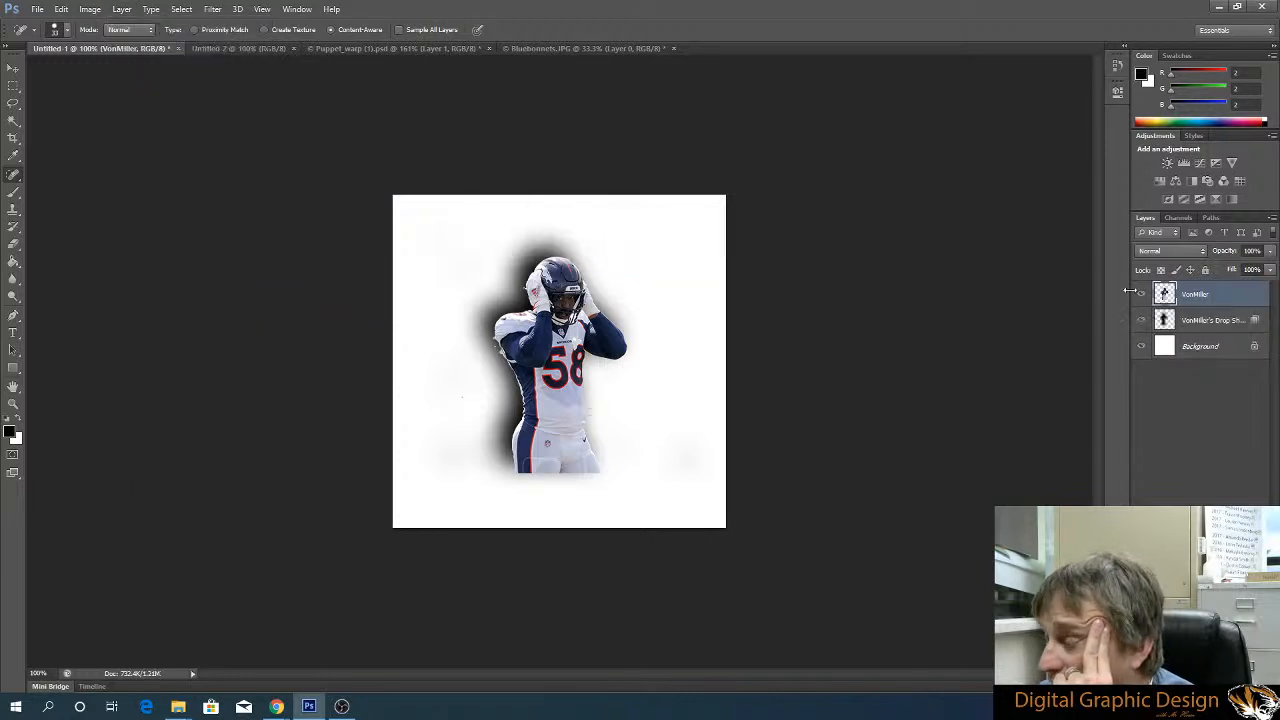
# Select the VonMiller drop shadow layer and toggle the visibility of the player and shadow layers to compare them
pyautogui.click(1188, 320)
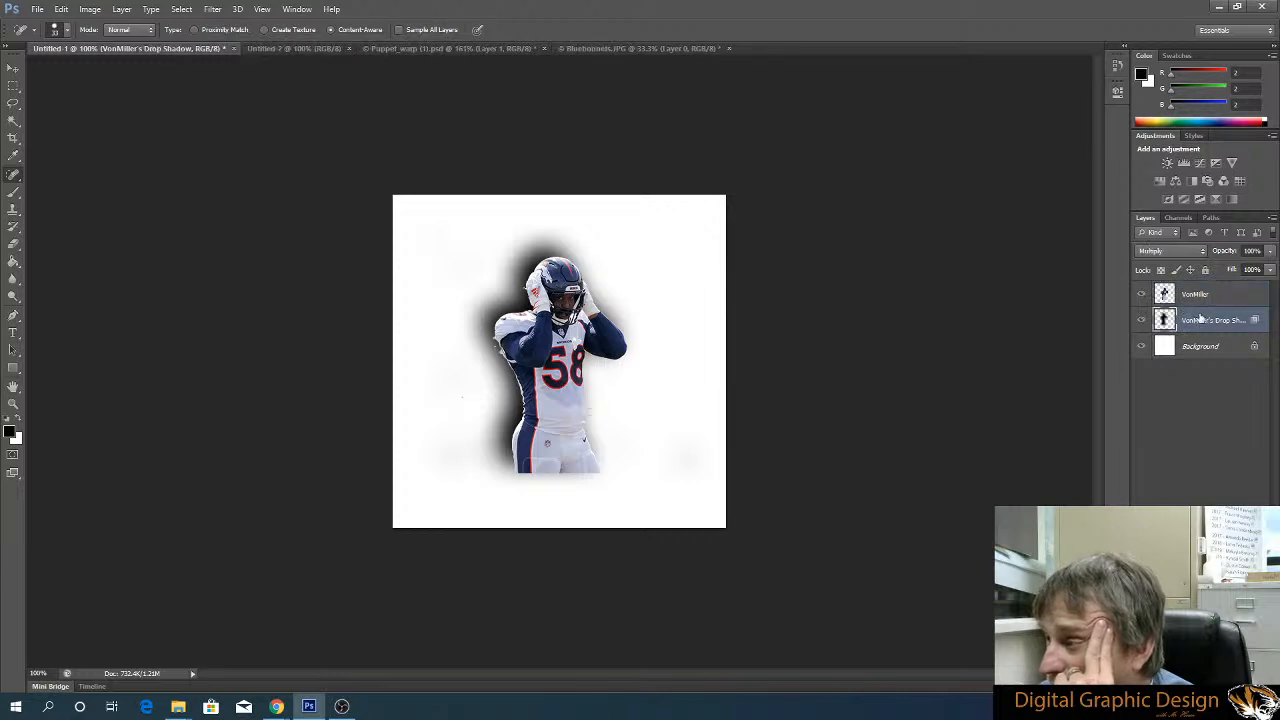
pyautogui.click(1143, 295)
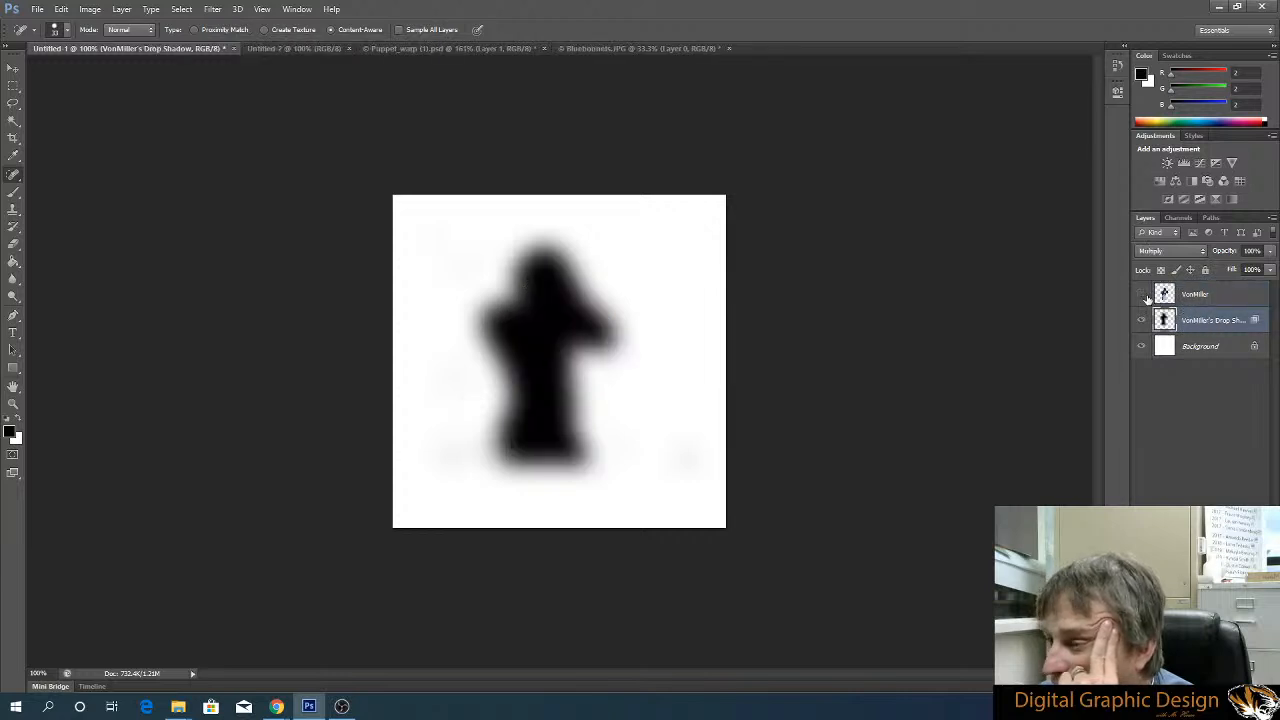
pyautogui.click(1142, 294)
pyautogui.click(1141, 321)
pyautogui.click(1141, 322)
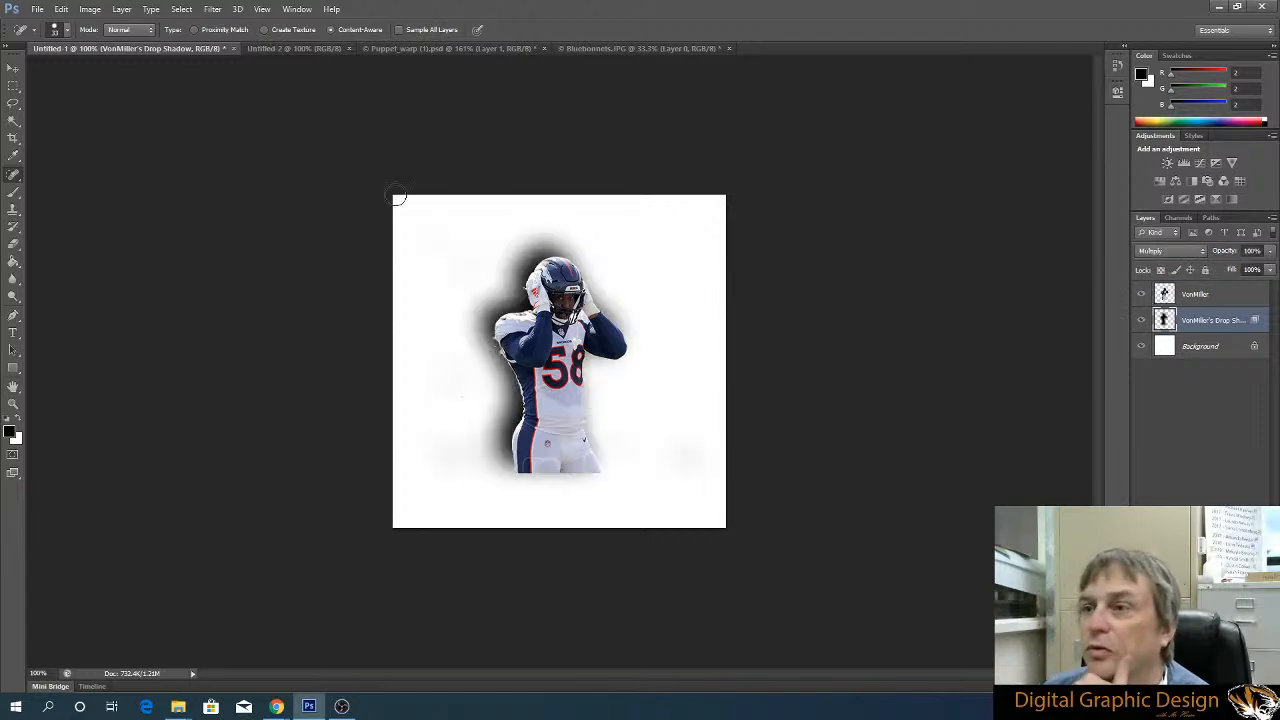
# Skew the drop shadow layer by pulling its upper-left corner outward about 44° and its lower-right corner inward below the player
pyautogui.click(61, 10)
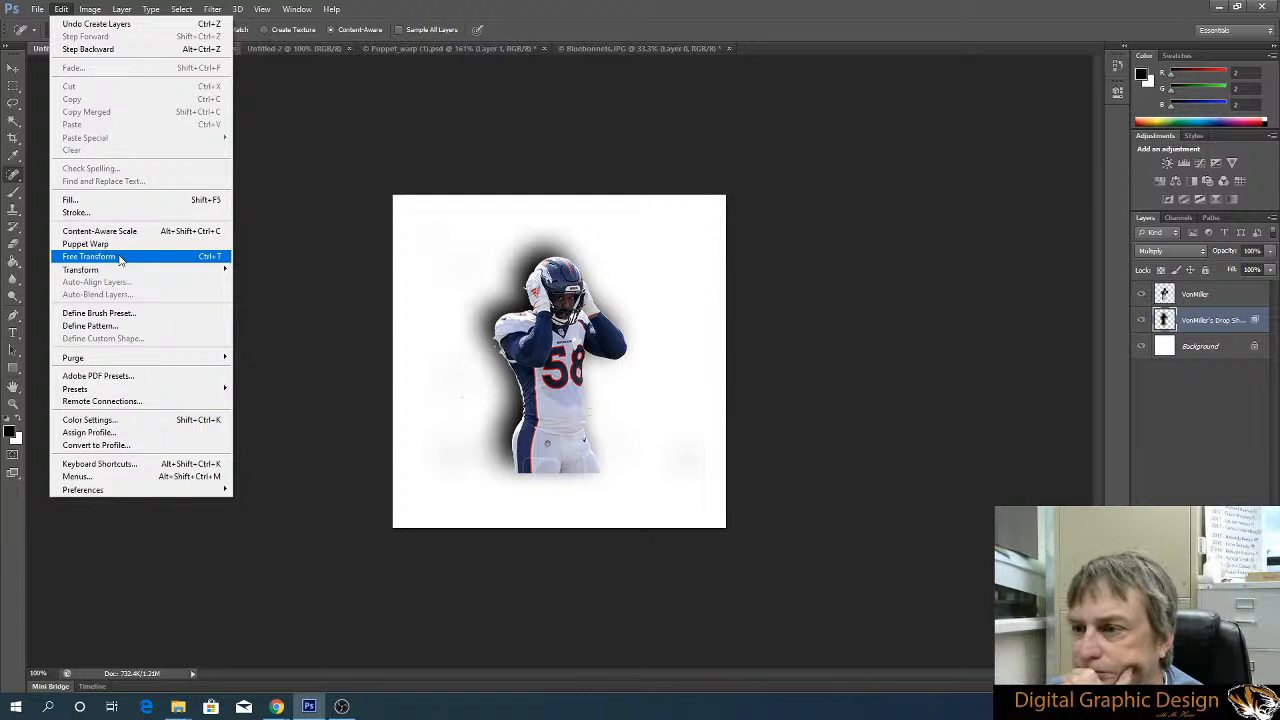
pyautogui.moveTo(116, 273)
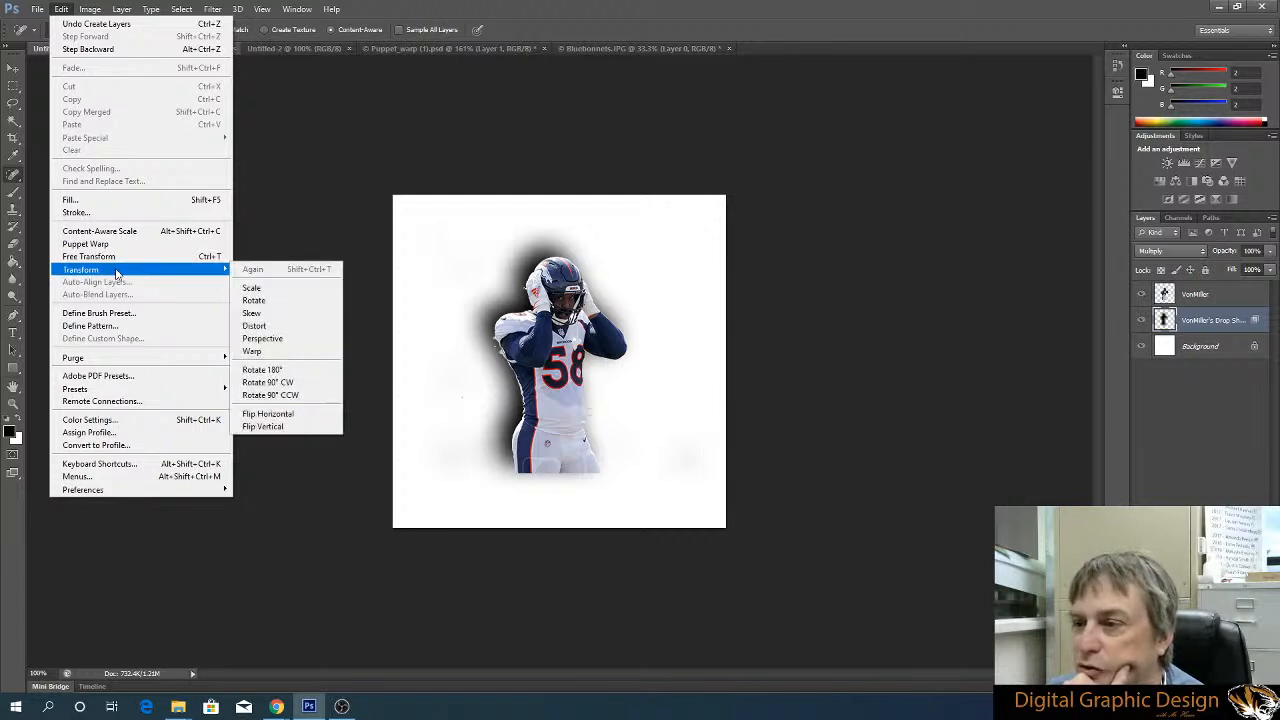
pyautogui.click(260, 313)
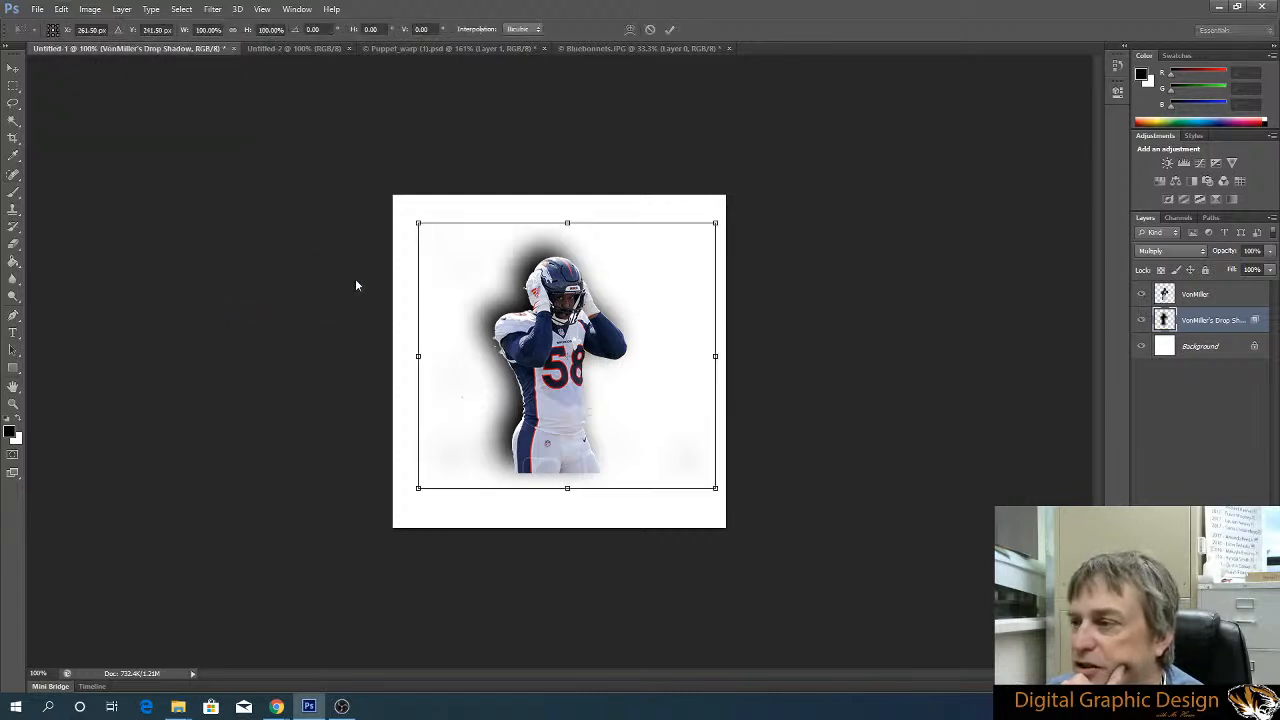
pyautogui.moveTo(418, 224); pyautogui.dragTo(160, 380)
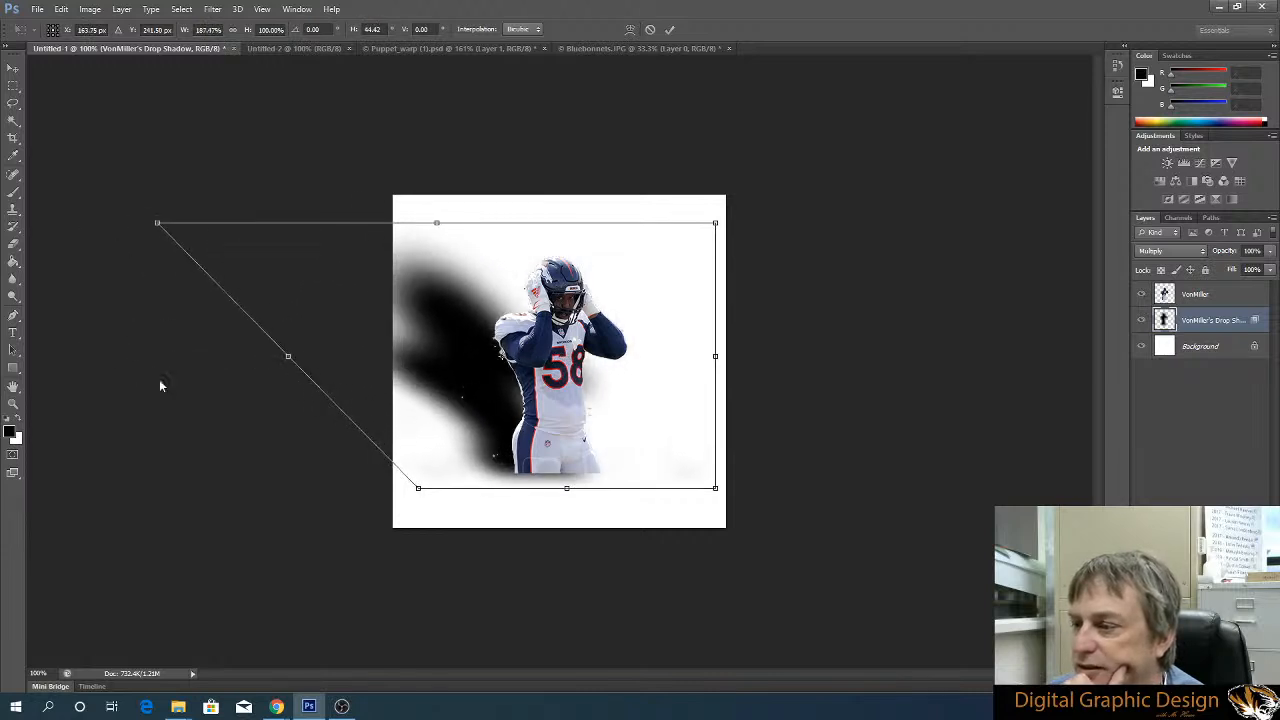
pyautogui.moveTo(574, 498); pyautogui.dragTo(572, 400)
pyautogui.moveTo(716, 490); pyautogui.dragTo(580, 400)
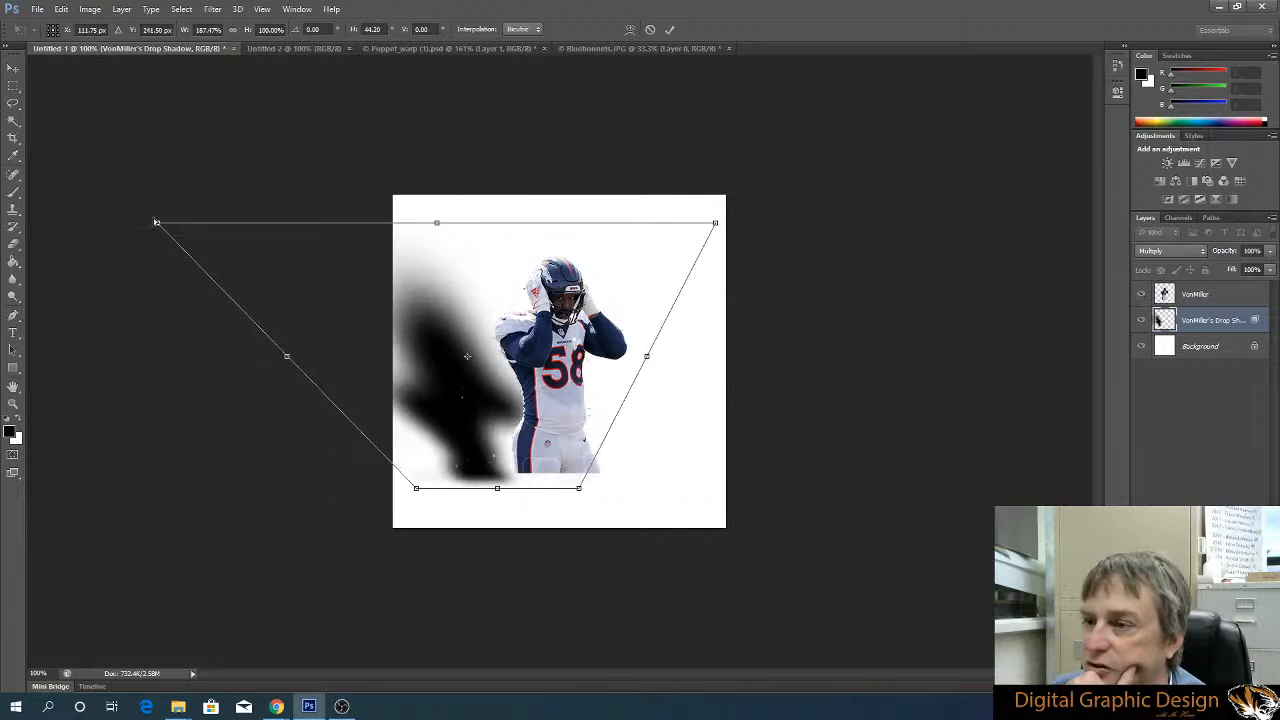
# Adjust the shadow's upper-left corner to a horizontal skew of about 45° and apply the transformation
pyautogui.moveTo(157, 226); pyautogui.dragTo(126, 297)
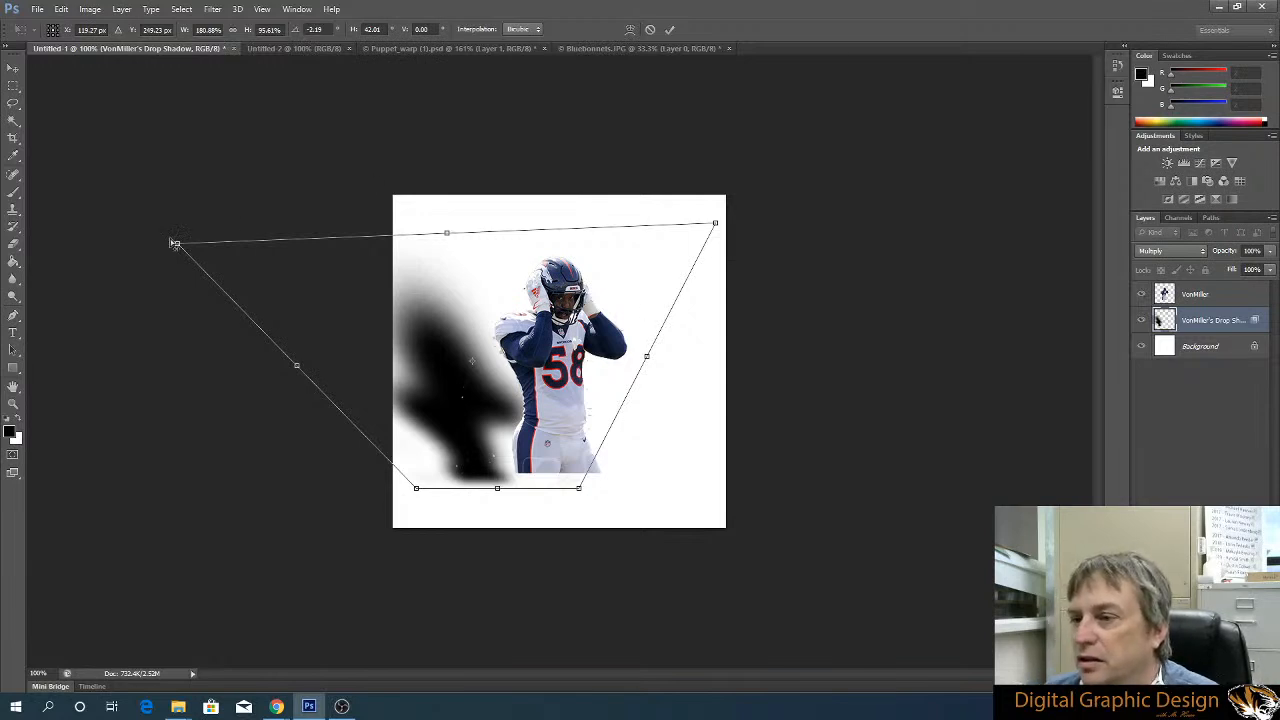
pyautogui.moveTo(174, 250); pyautogui.dragTo(147, 212)
pyautogui.click(669, 29)
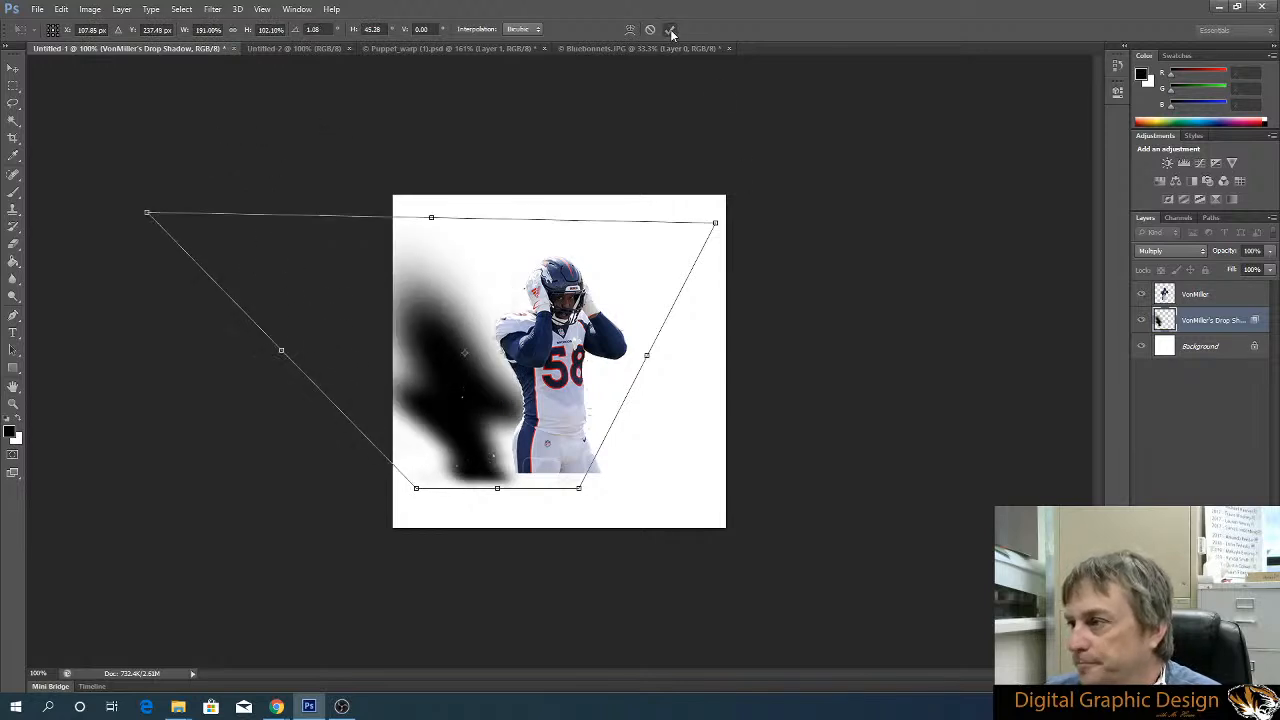
pyautogui.press('j')
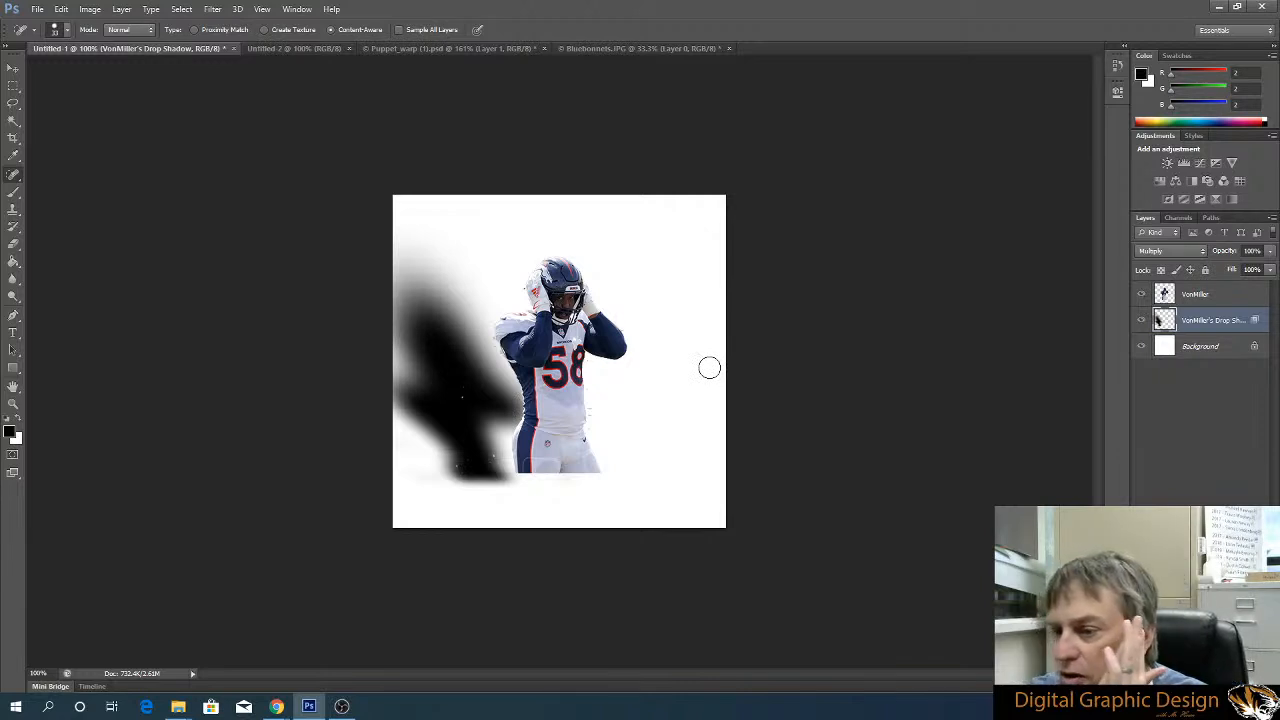
# Switch to Chrome, go to the Unit 02 - Photoshop folder and open an image from the Assignment 2 Samples album
pyautogui.moveTo(277, 706)
pyautogui.click(225, 652)
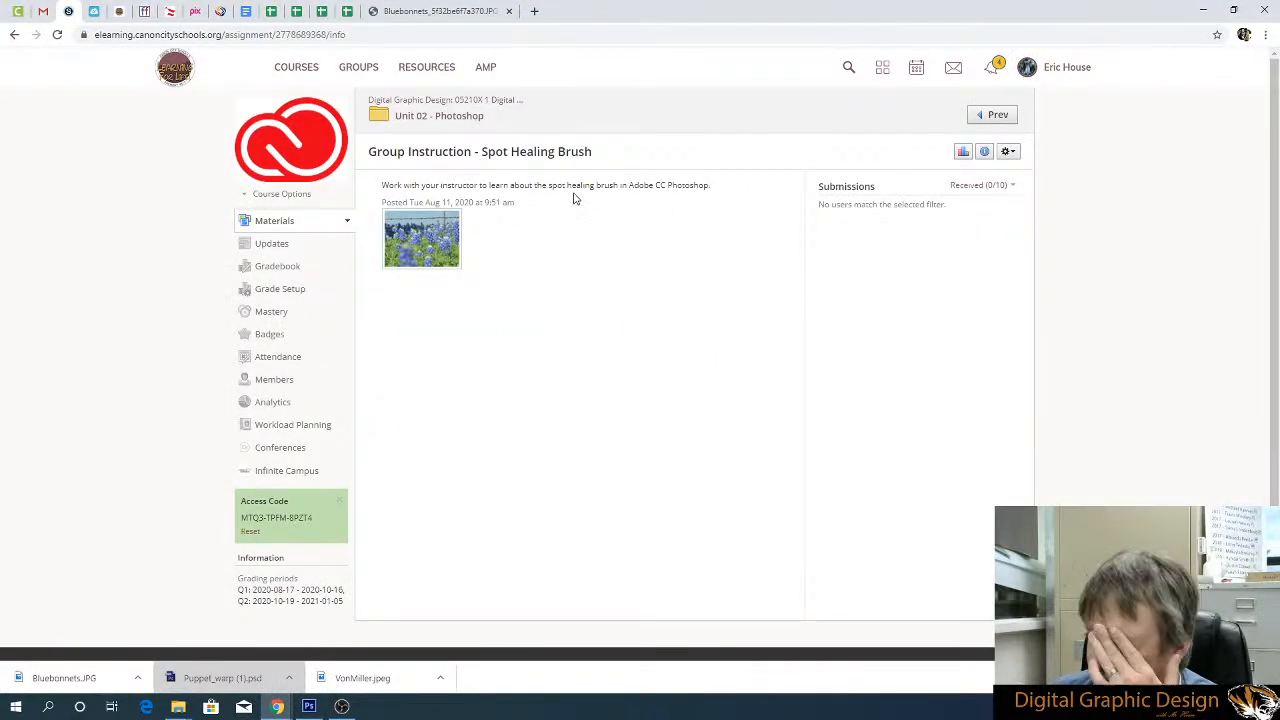
pyautogui.click(463, 119)
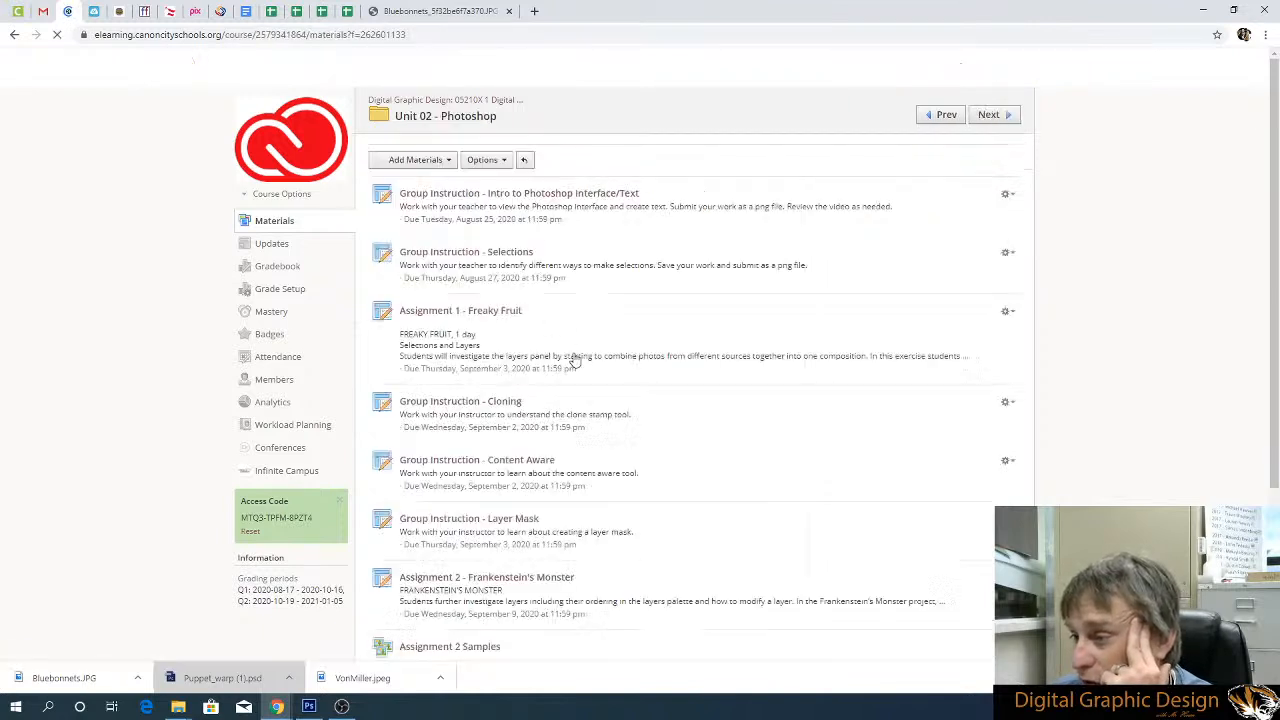
pyautogui.scroll(-3, 549, 334)
pyautogui.click(476, 452)
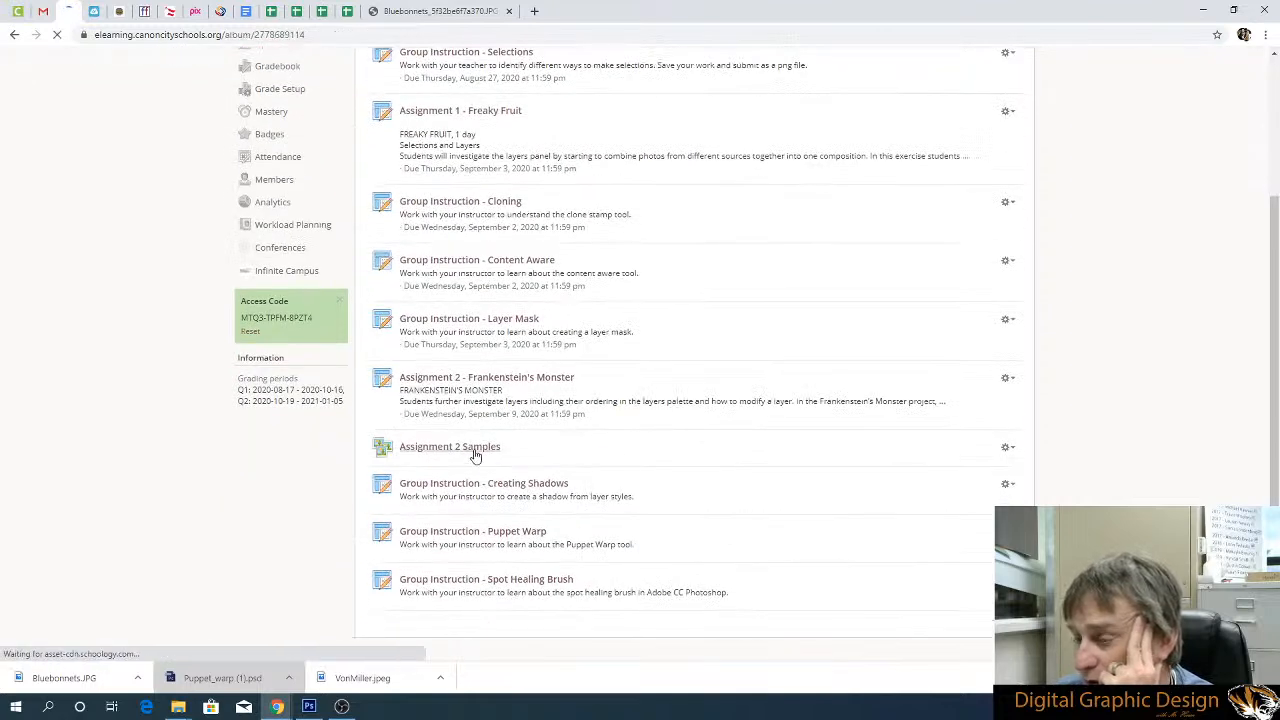
pyautogui.click(660, 235)
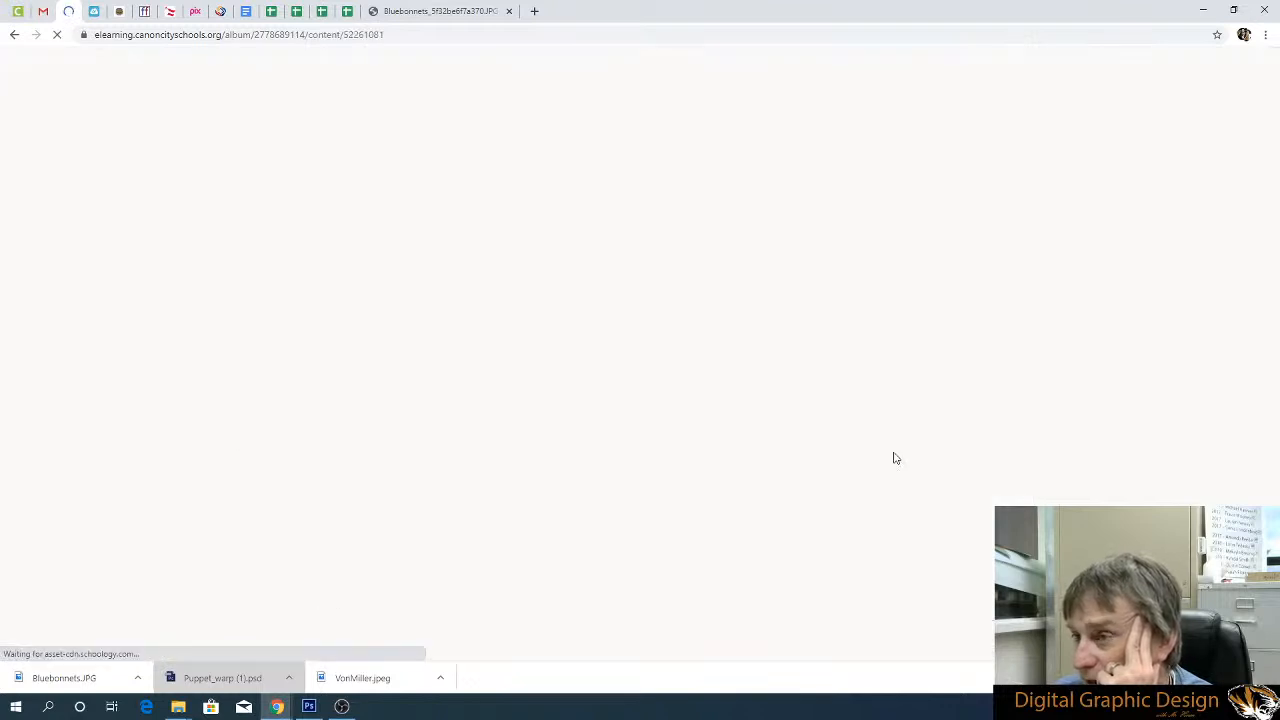